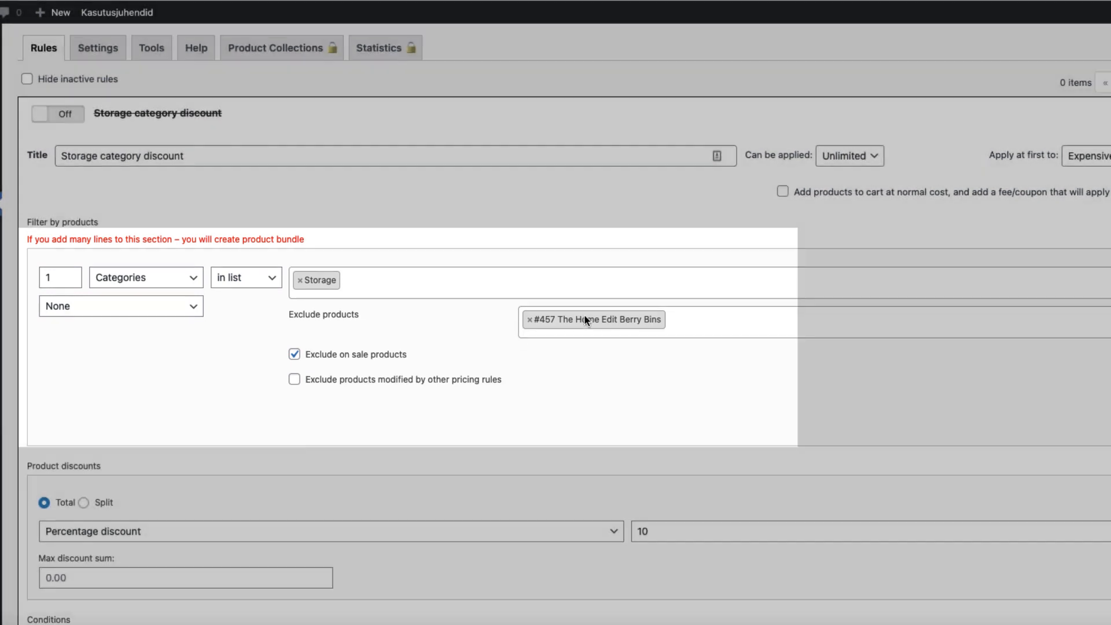
Review the settings of the existing Storage category discount, quantity-based and role-based pricing rules.
scroll(586, 317, down, 6)
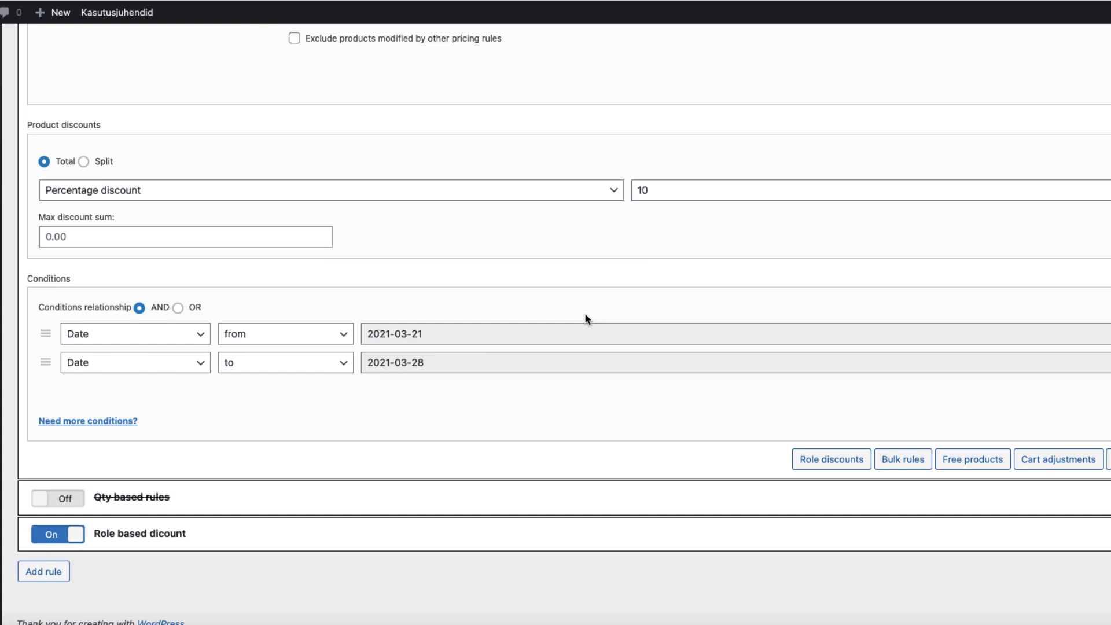
click(296, 497)
scroll(342, 475, down, 7)
scroll(346, 460, down, 1)
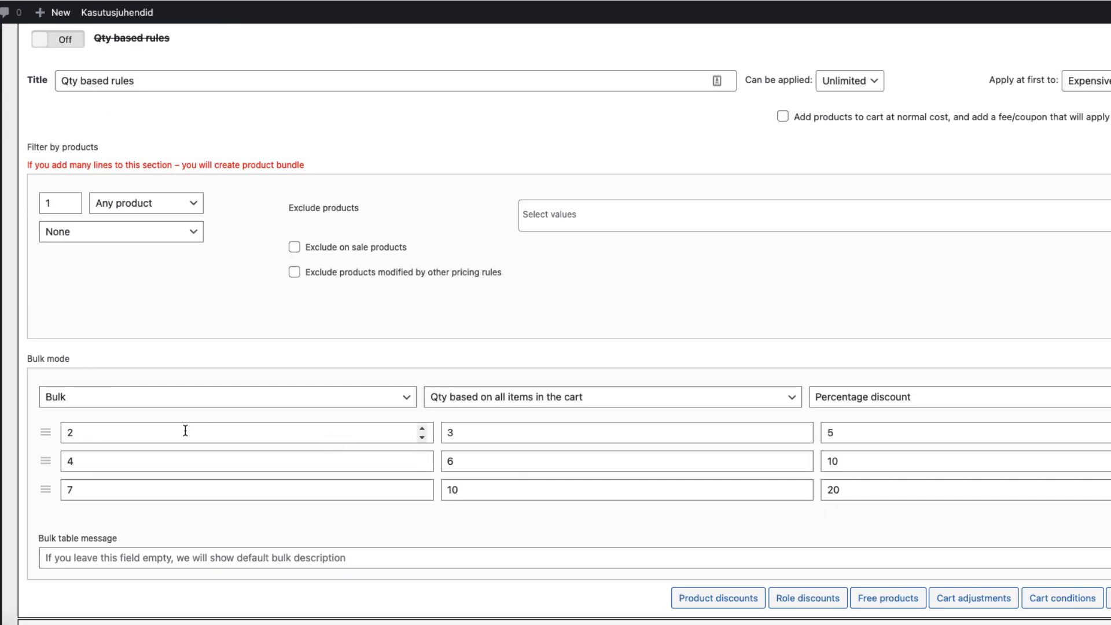
scroll(209, 410, down, 2)
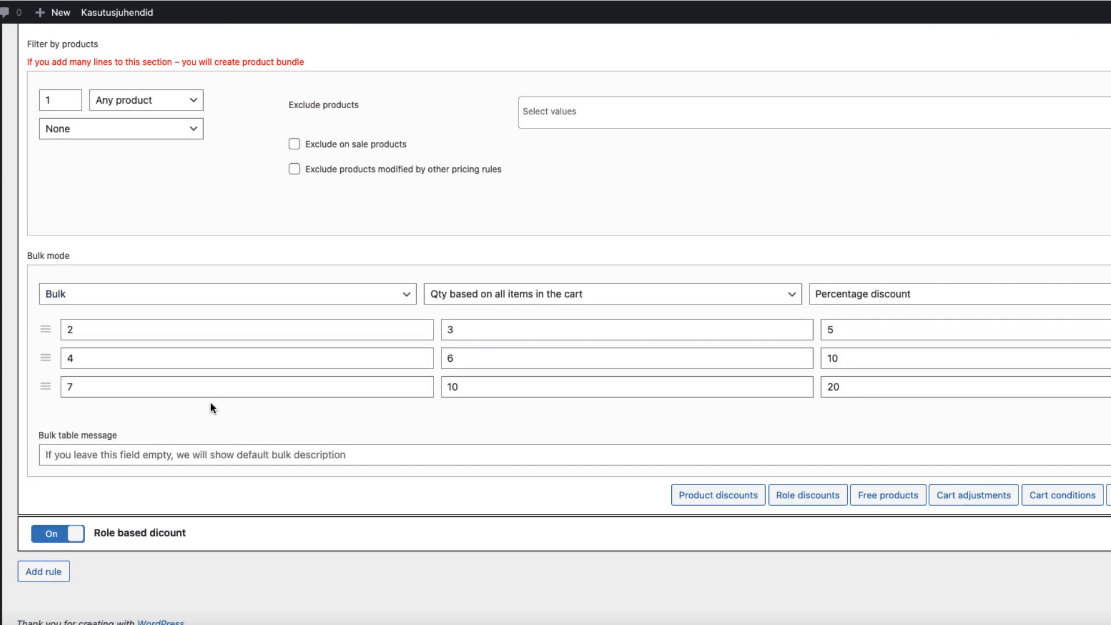
click(327, 535)
scroll(433, 451, down, 4)
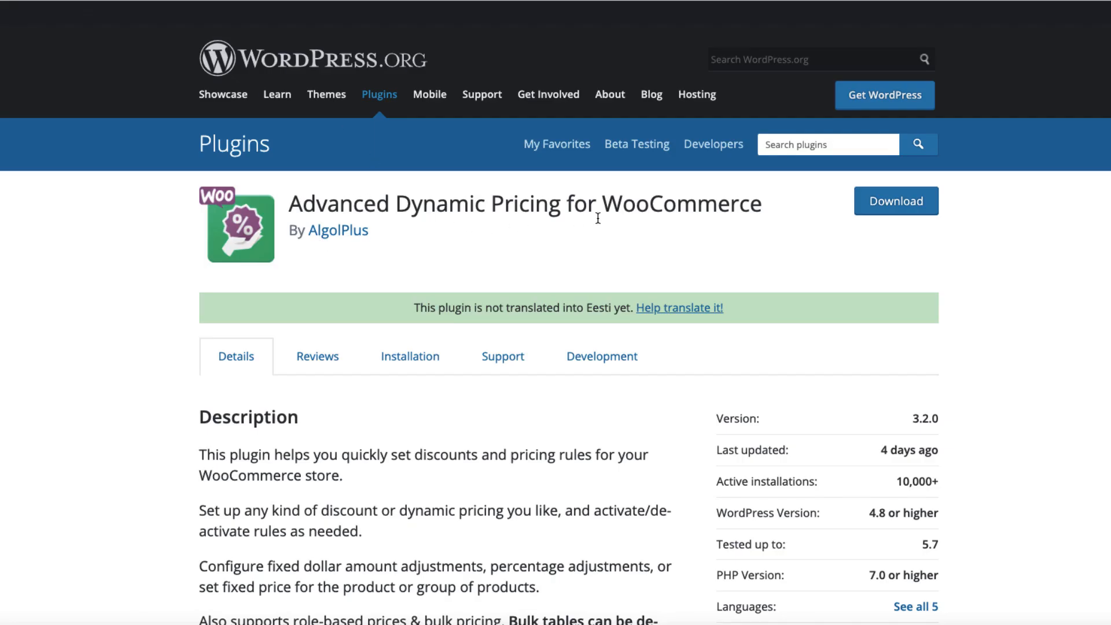
Copy the plugin name Advanced Dynamic Pricing for WooCommerce, search for it among the site's installable plugins and activate it.
drag(779, 208, 295, 210)
key(super+c)
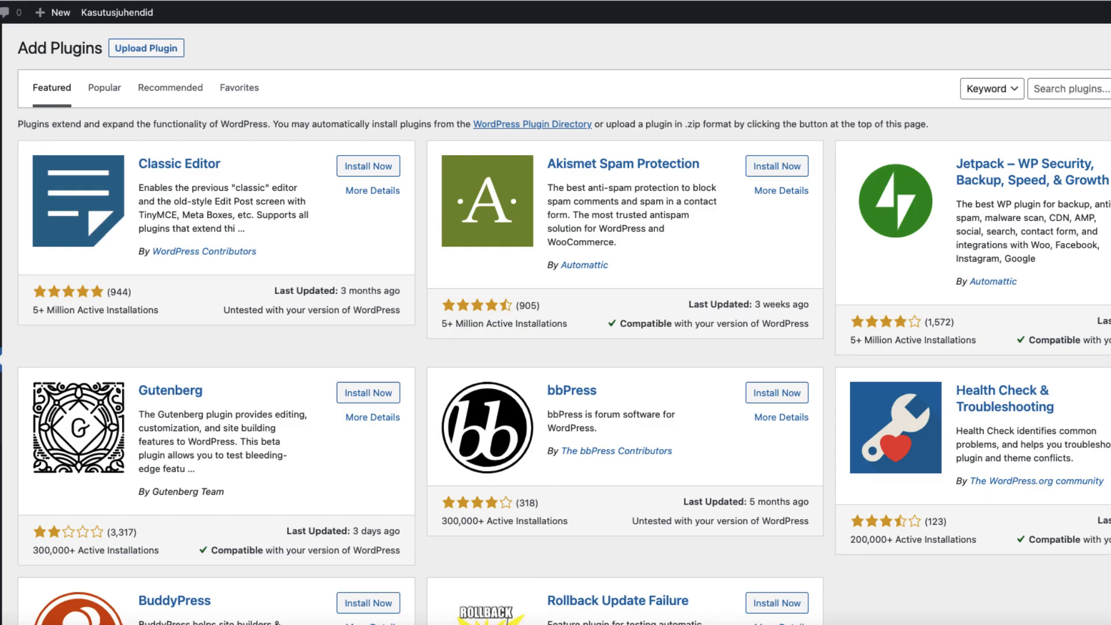
click(1108, 91)
key(super+v)
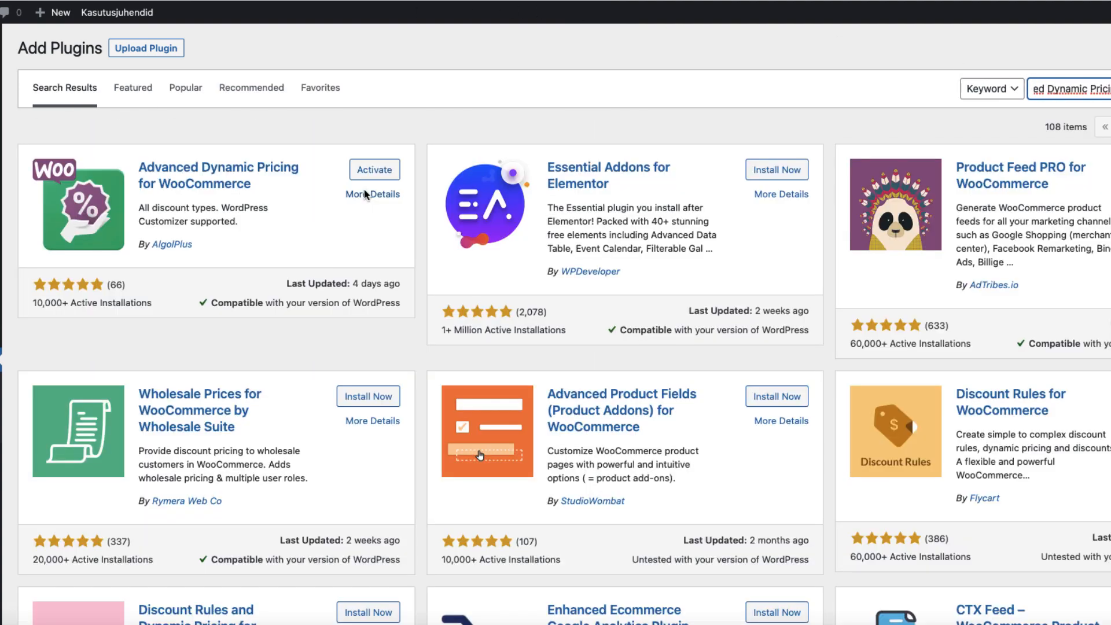
click(368, 174)
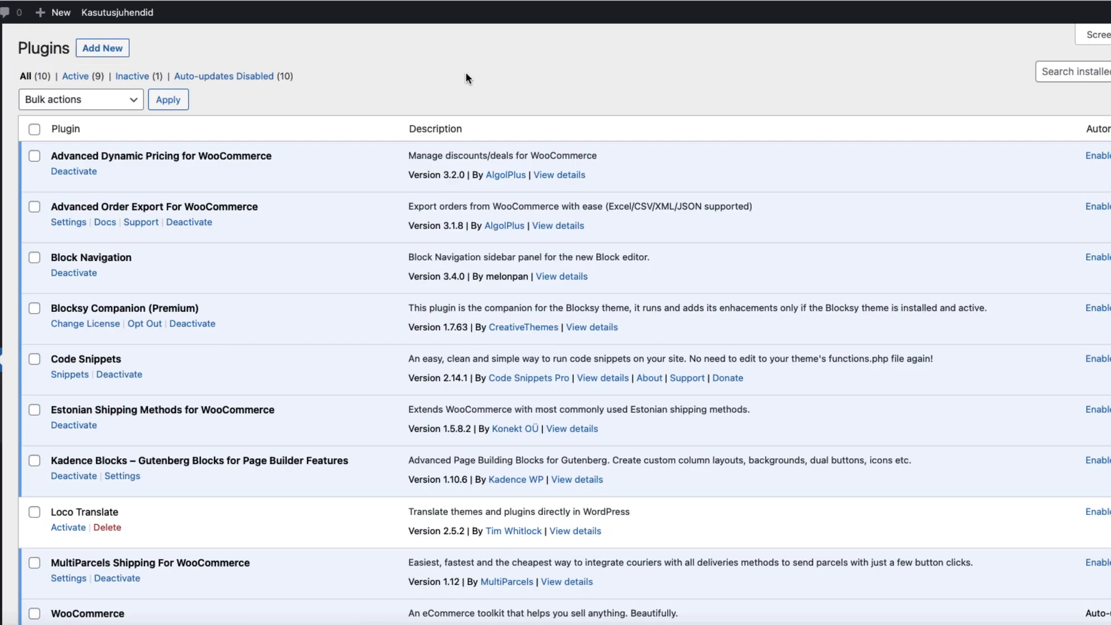
Add a new WooCommerce pricing rule titled "Storage category discount".
mouse_move(76, 212)
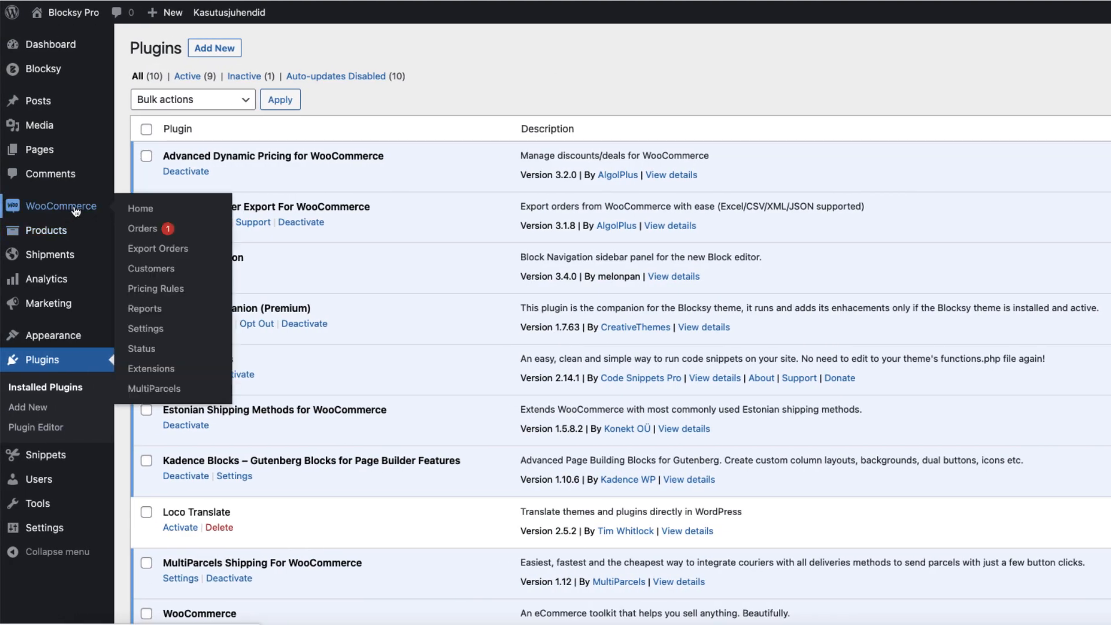
click(172, 293)
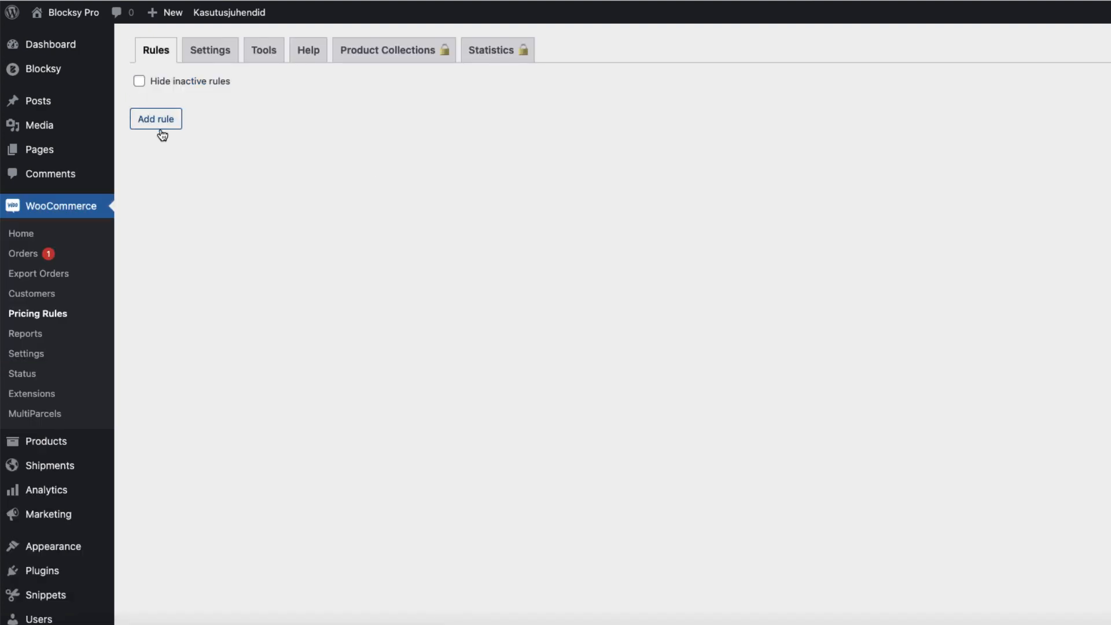
click(158, 120)
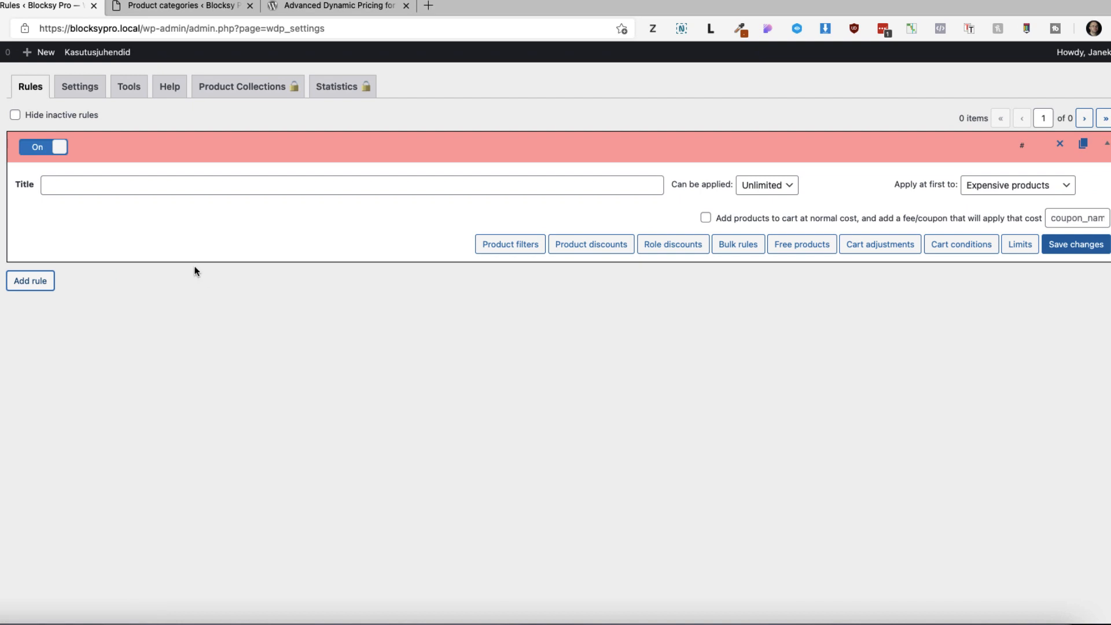
click(110, 176)
text(Storage category discount)
click(491, 335)
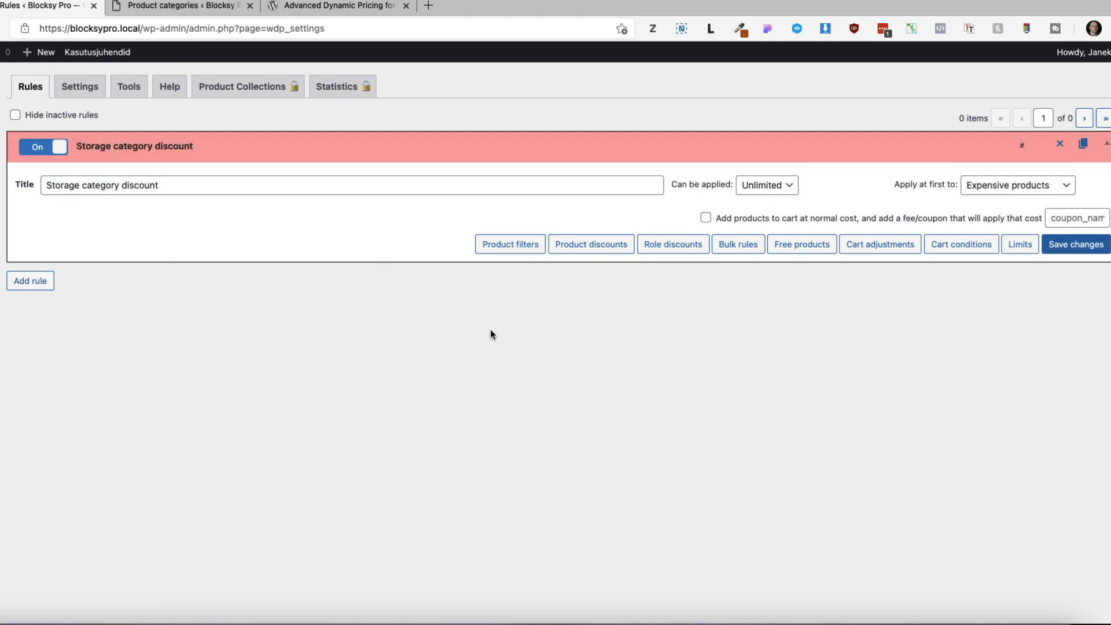
Add a product filter to the rule for categories in list Storage, and exclude on sale products.
click(497, 246)
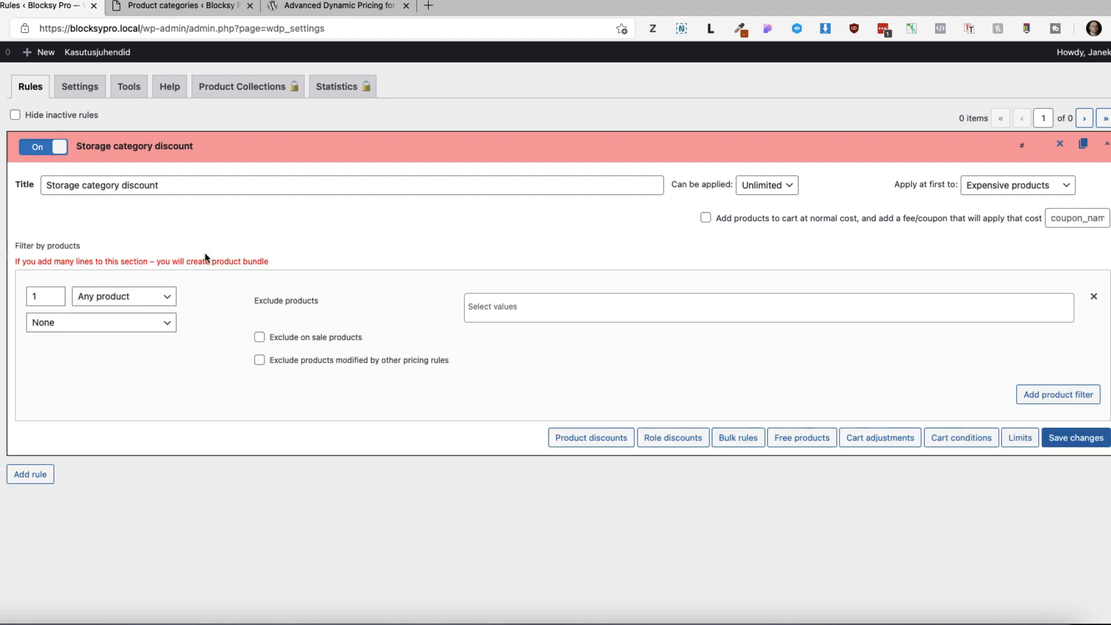
click(153, 301)
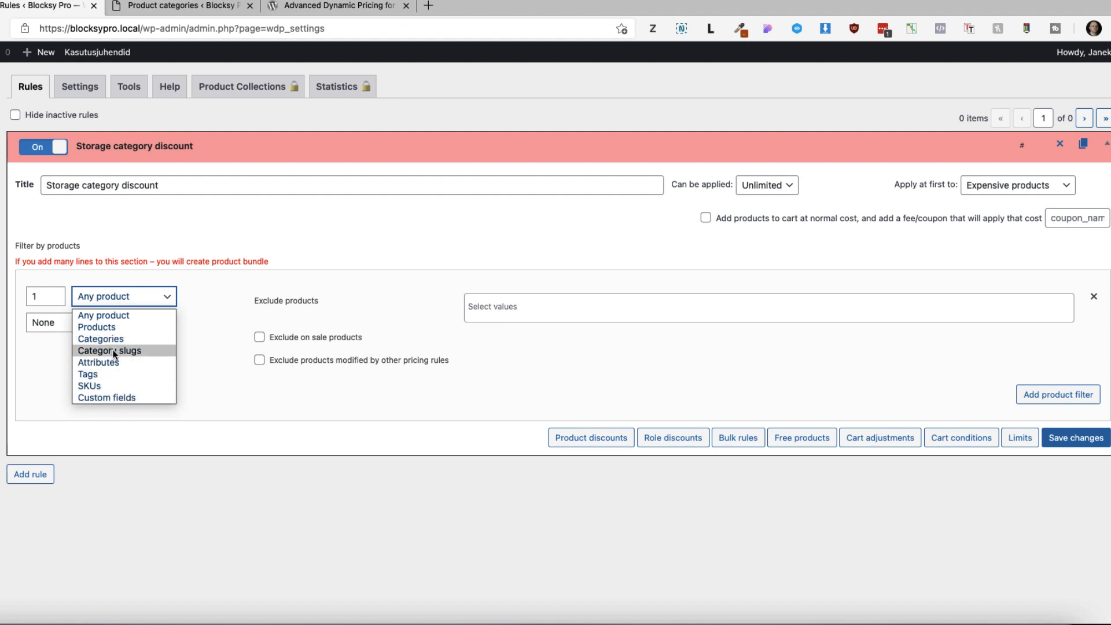
key(Escape)
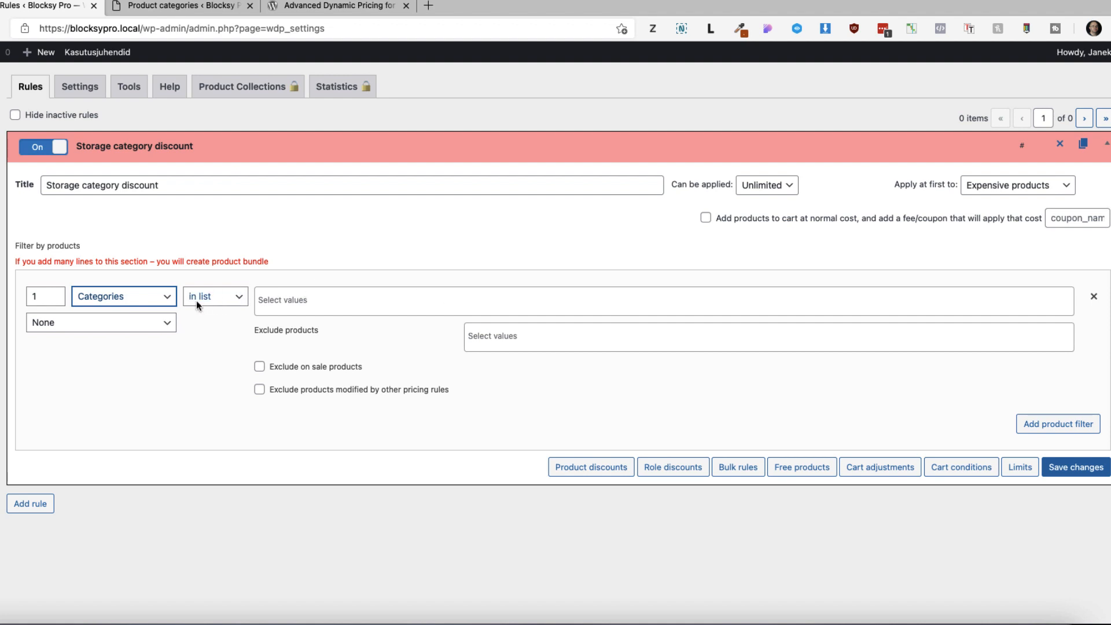
click(298, 301)
text(s)
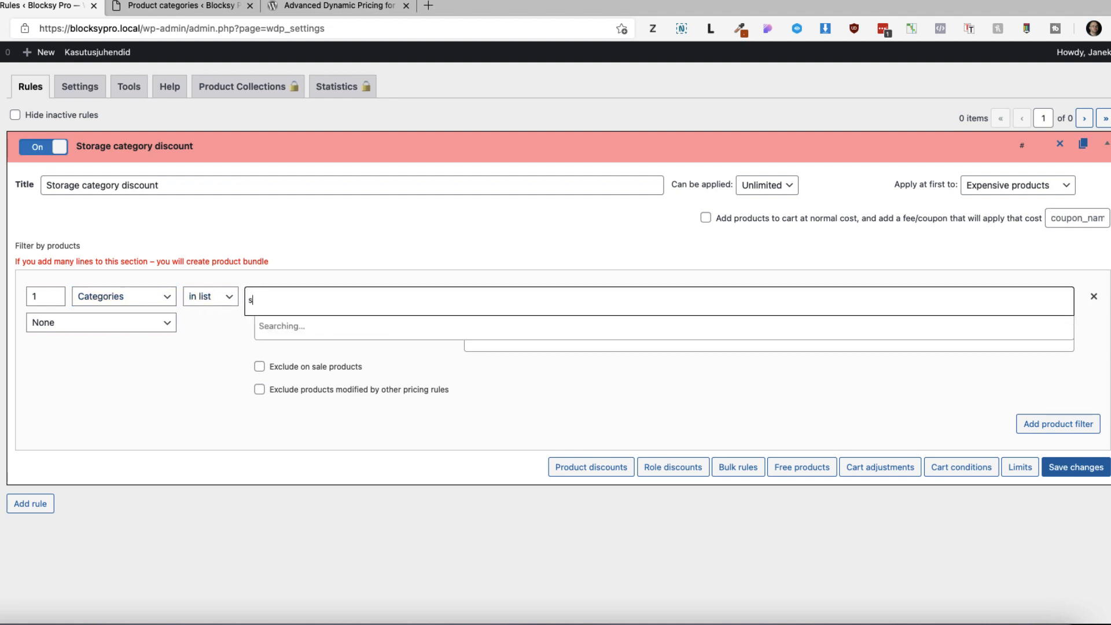
text(tor)
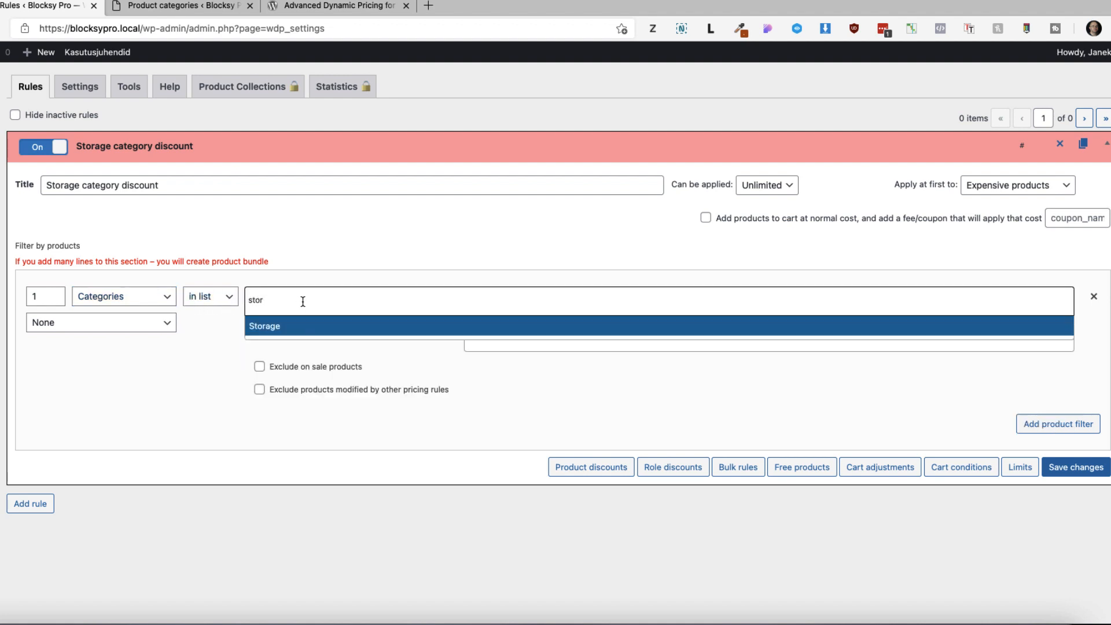
click(274, 325)
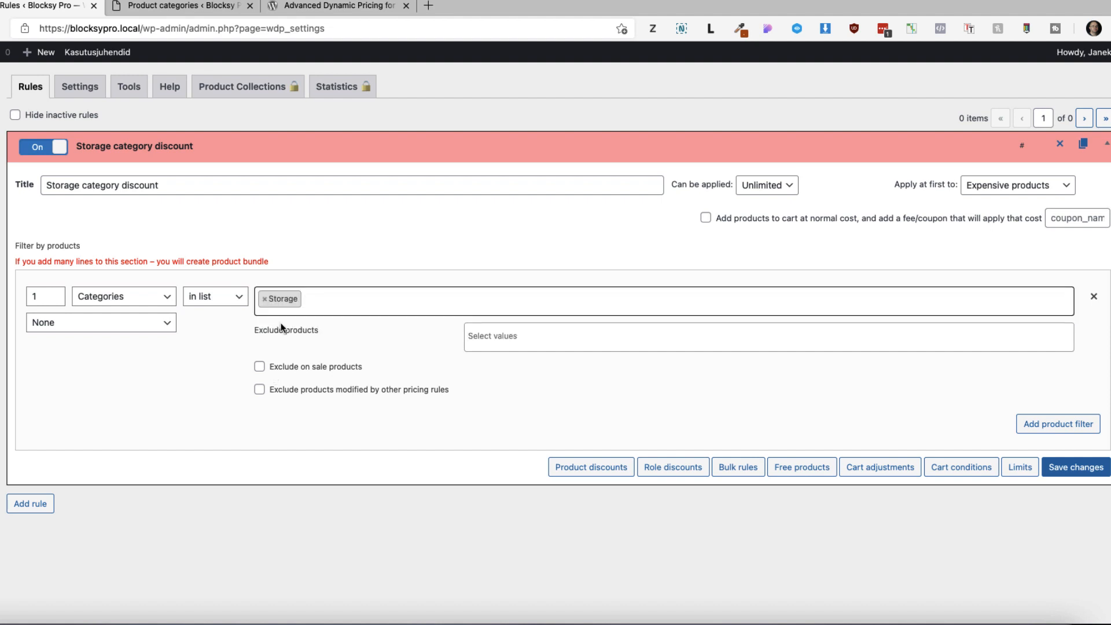
click(260, 369)
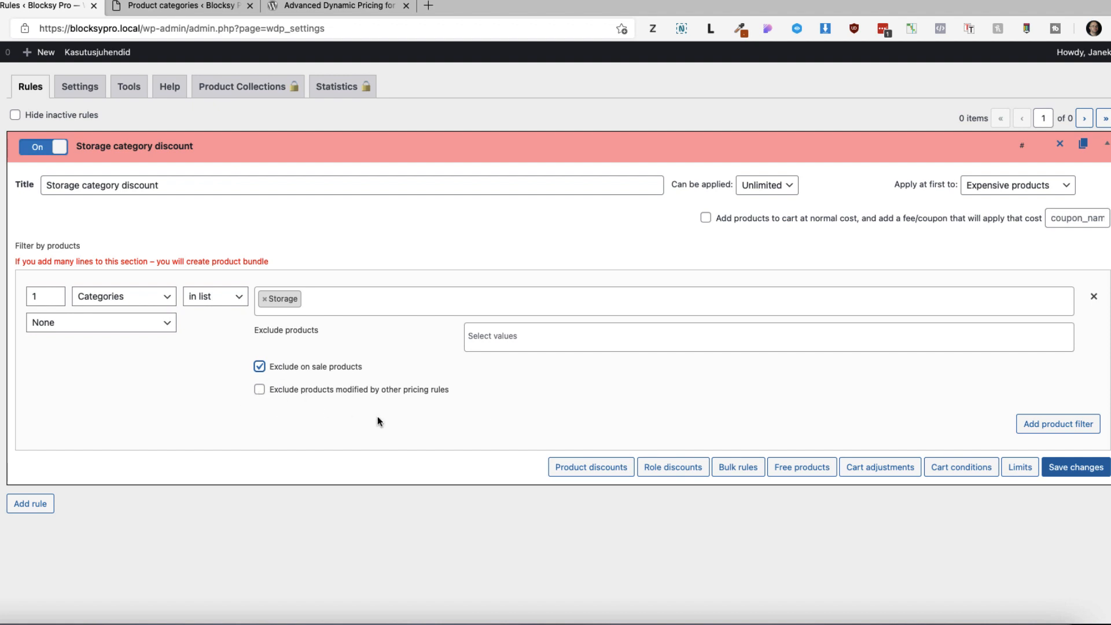
Add a percentage product discount of 10 to the rule and save the changes.
click(596, 469)
scroll(285, 489, down, 1)
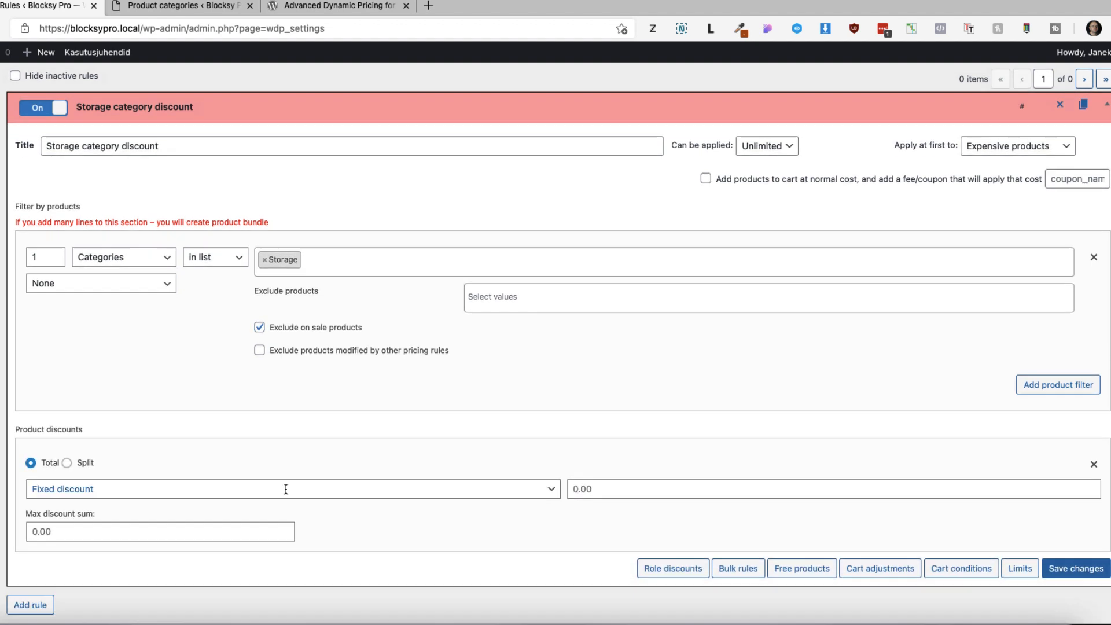
click(112, 486)
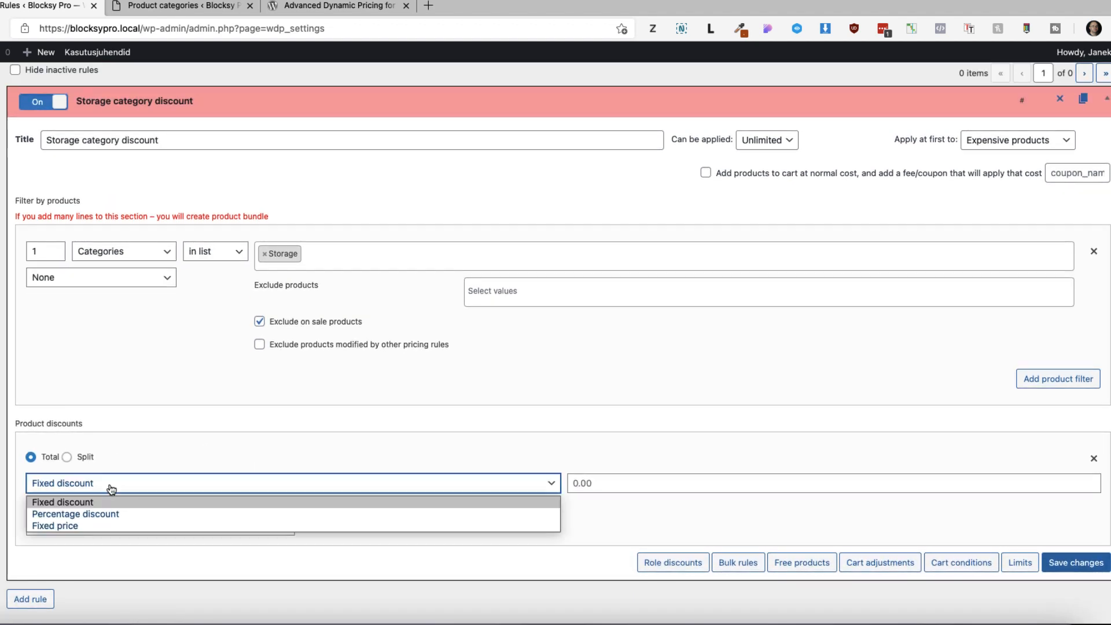
click(99, 514)
click(590, 485)
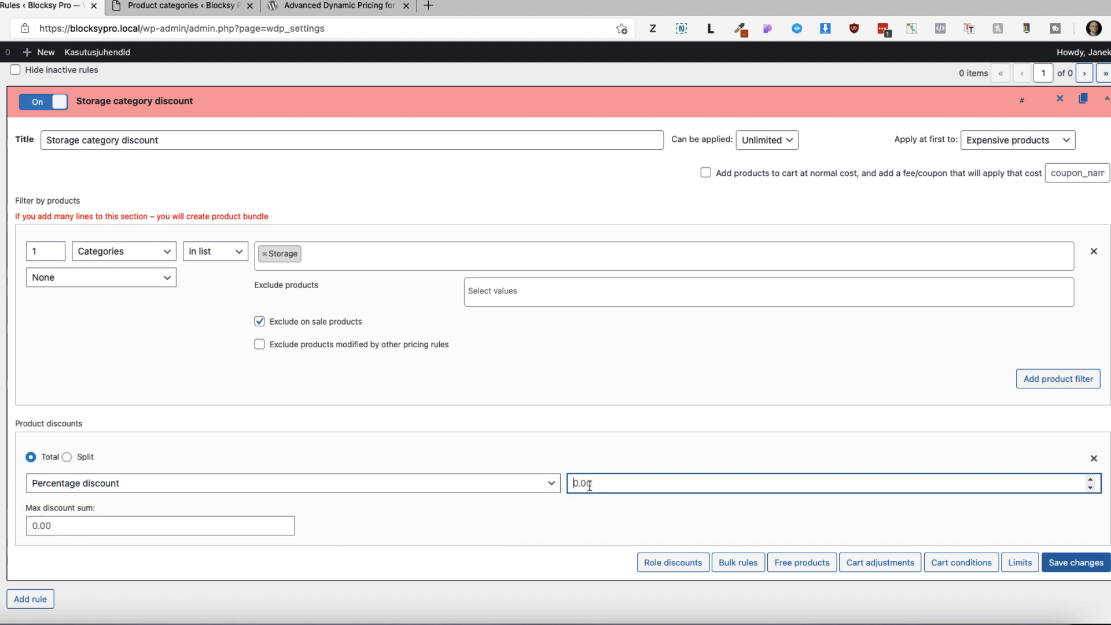
text(10)
scroll(591, 486, down, 1)
click(1079, 533)
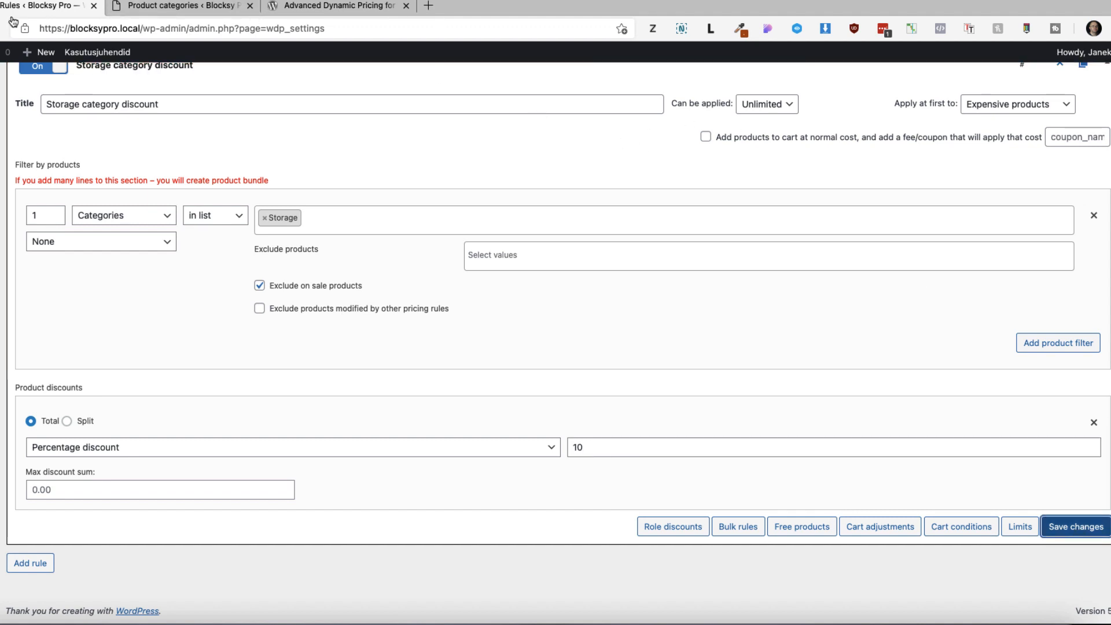
Open the storefront in a new browser tab and check the product prices in the Storage category.
mouse_move(5, 52)
super+click(9, 73)
click(318, 7)
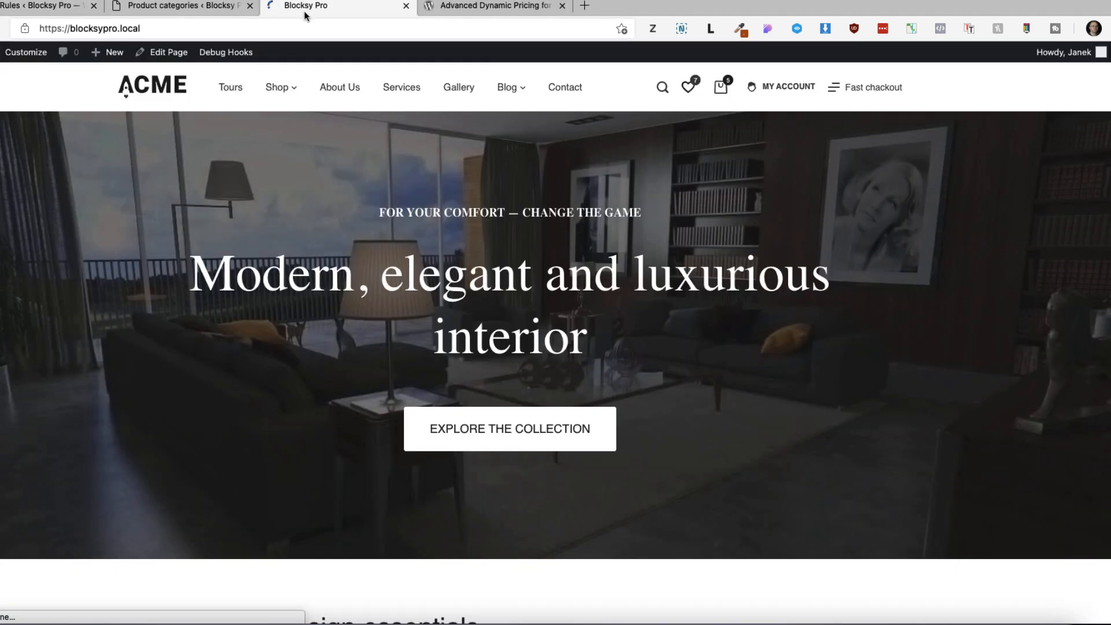
mouse_move(279, 86)
click(284, 236)
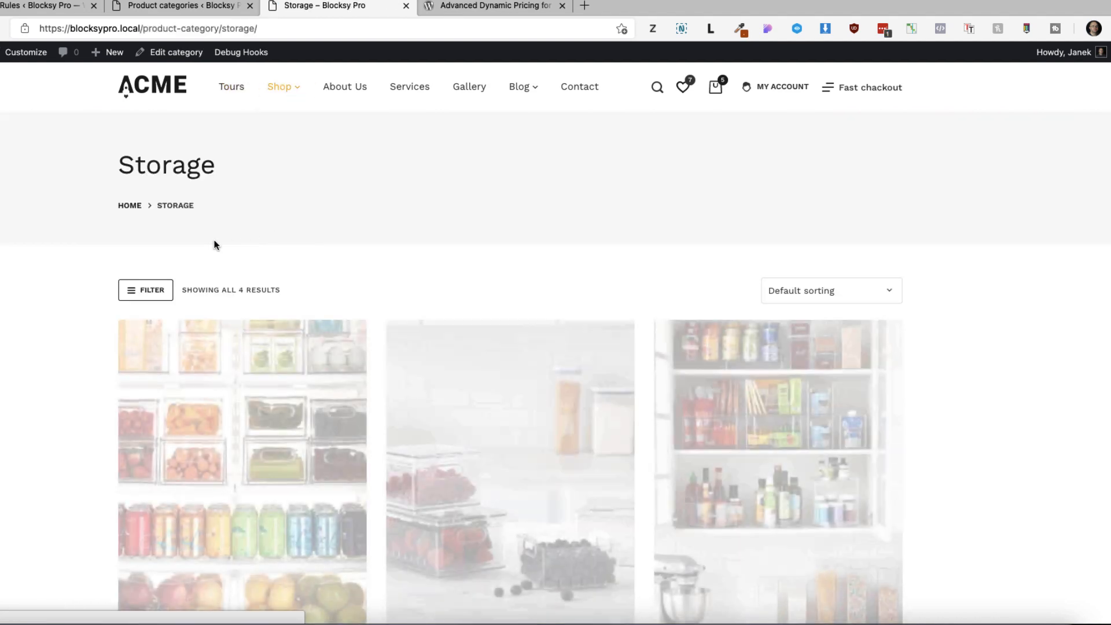
scroll(32, 279, down, 2)
scroll(32, 279, down, 5)
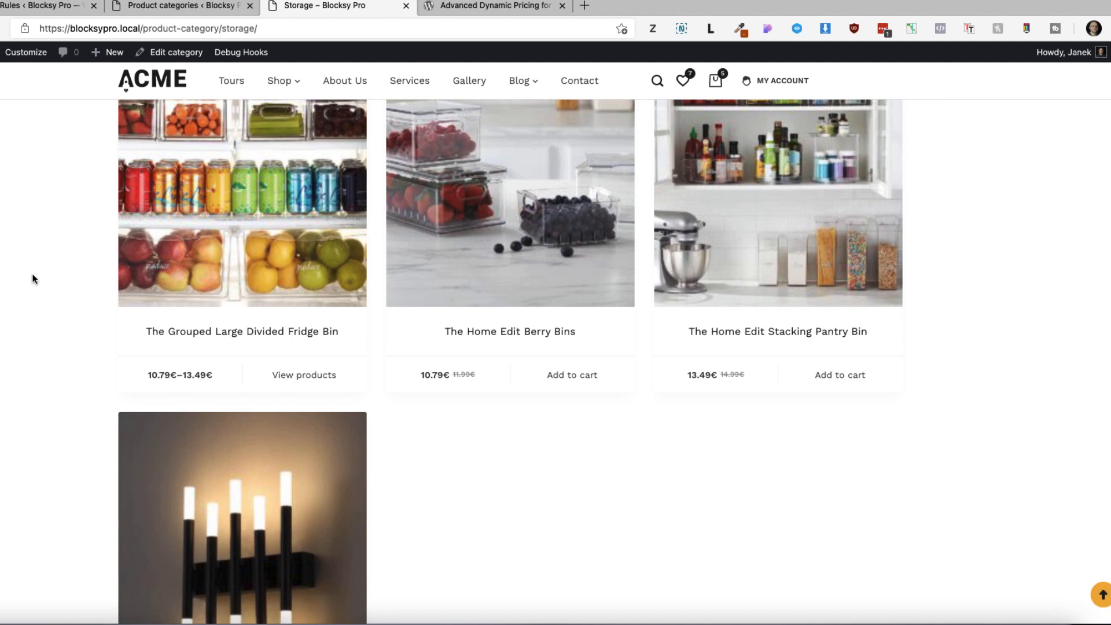
Inspect the price on The Home Edit Berry Bins product page, then return to check the remaining Storage products.
click(486, 332)
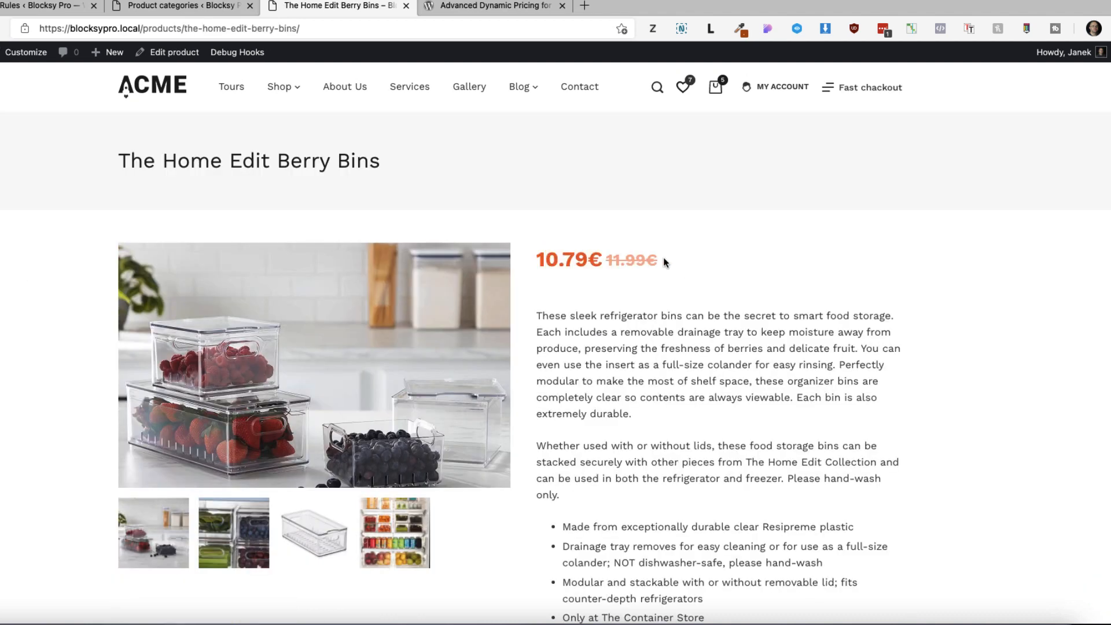
triple_click(614, 259)
click(570, 262)
key(super+bracketleft)
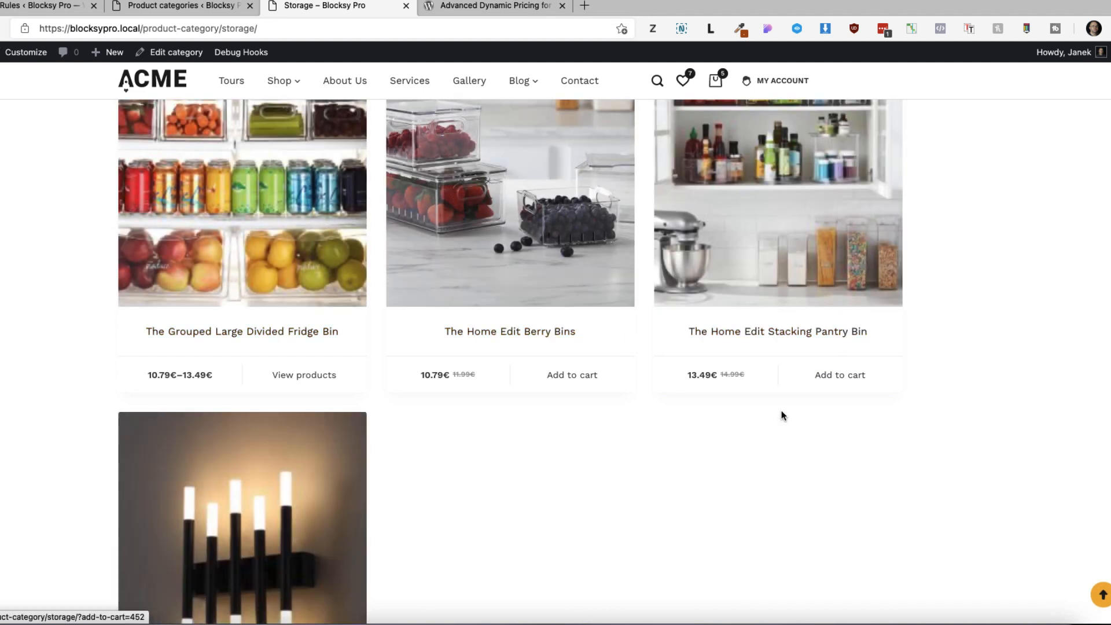
scroll(380, 385, down, 3)
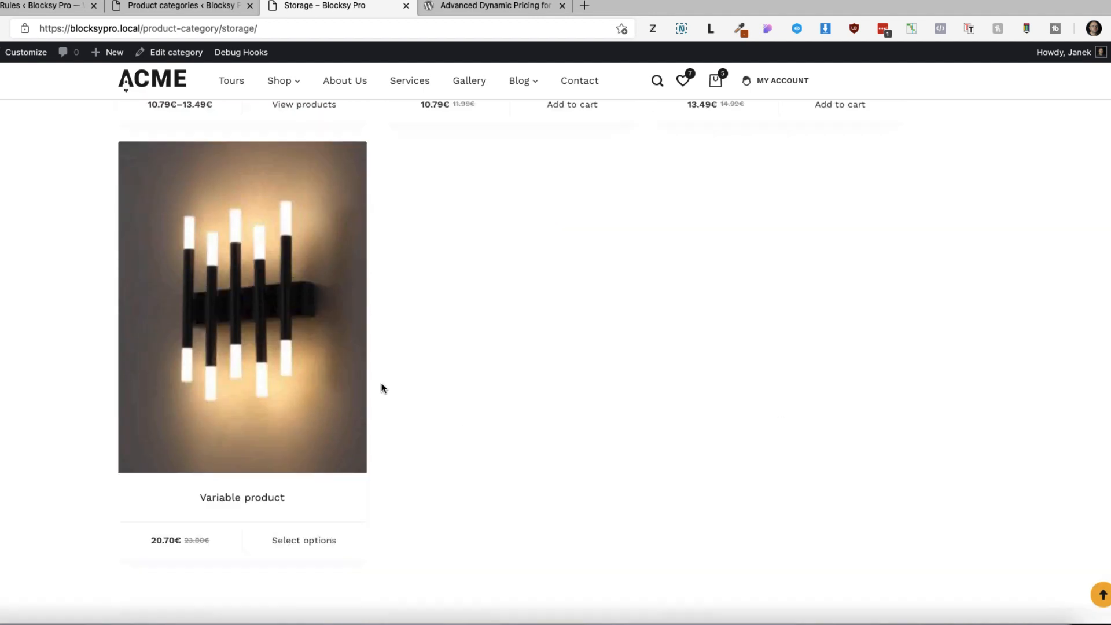
scroll(379, 385, up, 6)
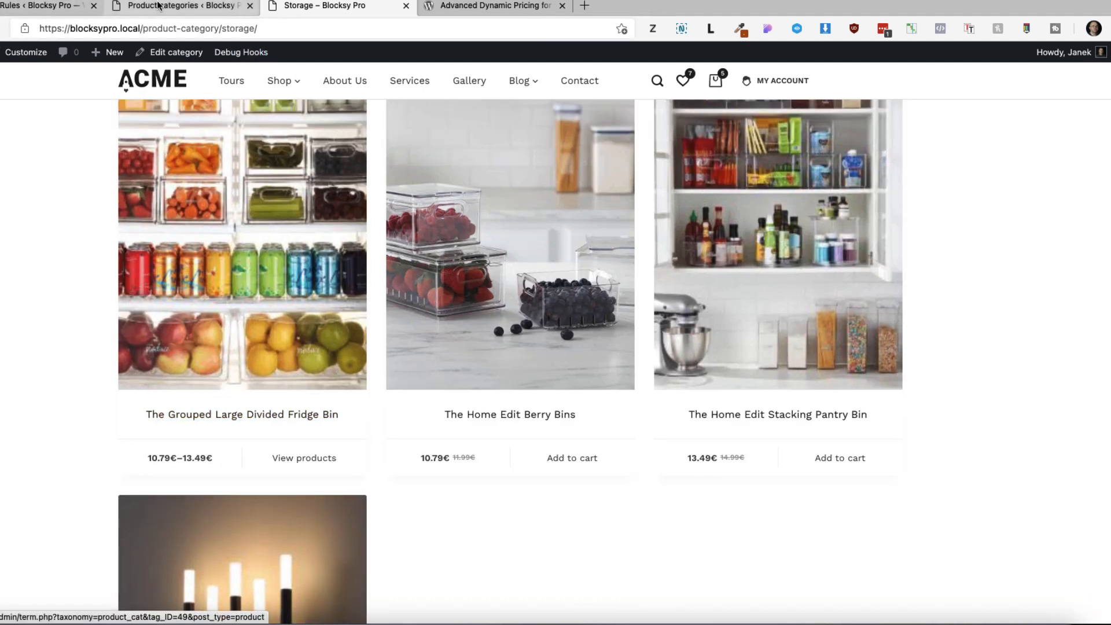
Exclude the product The Home Edit Berry Bins from the Storage category discount rule and save the changes.
click(81, 5)
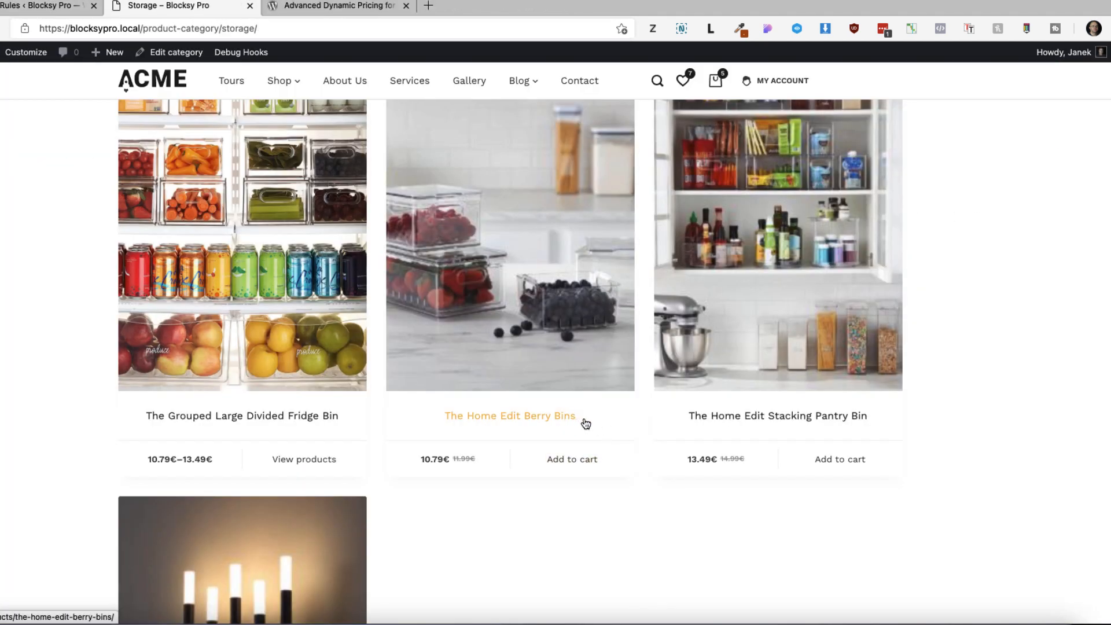
click(26, 6)
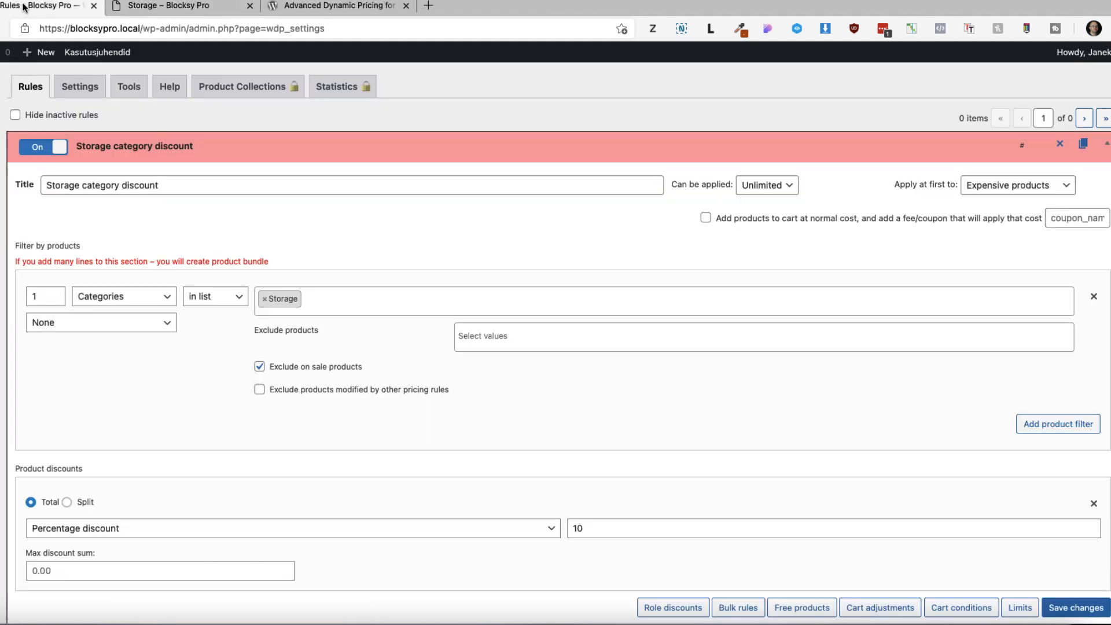
click(498, 339)
text(berry)
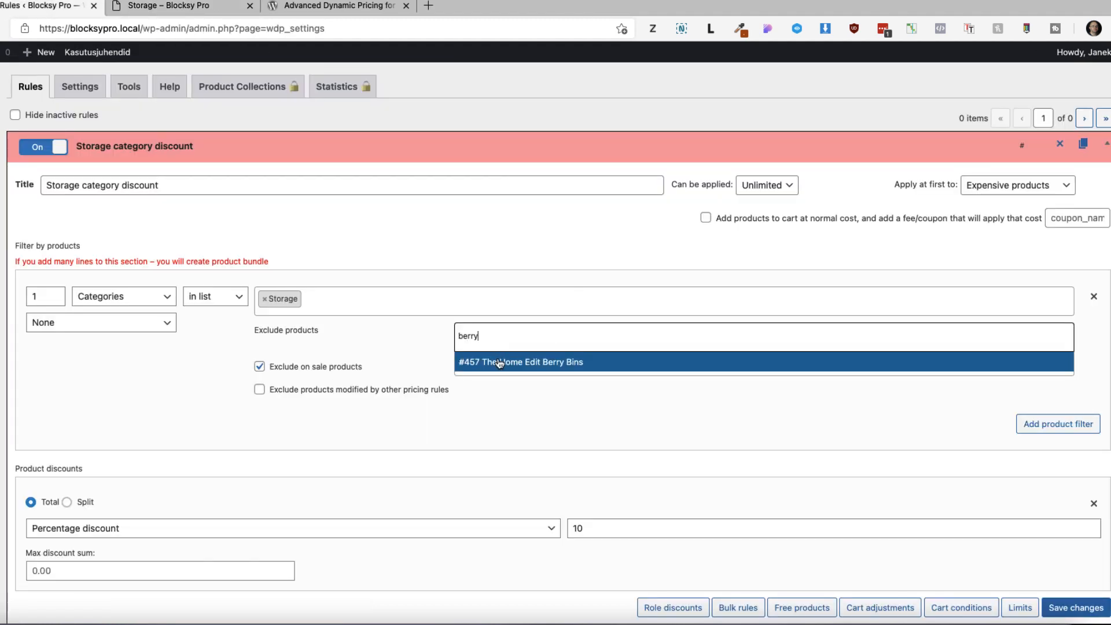
click(501, 363)
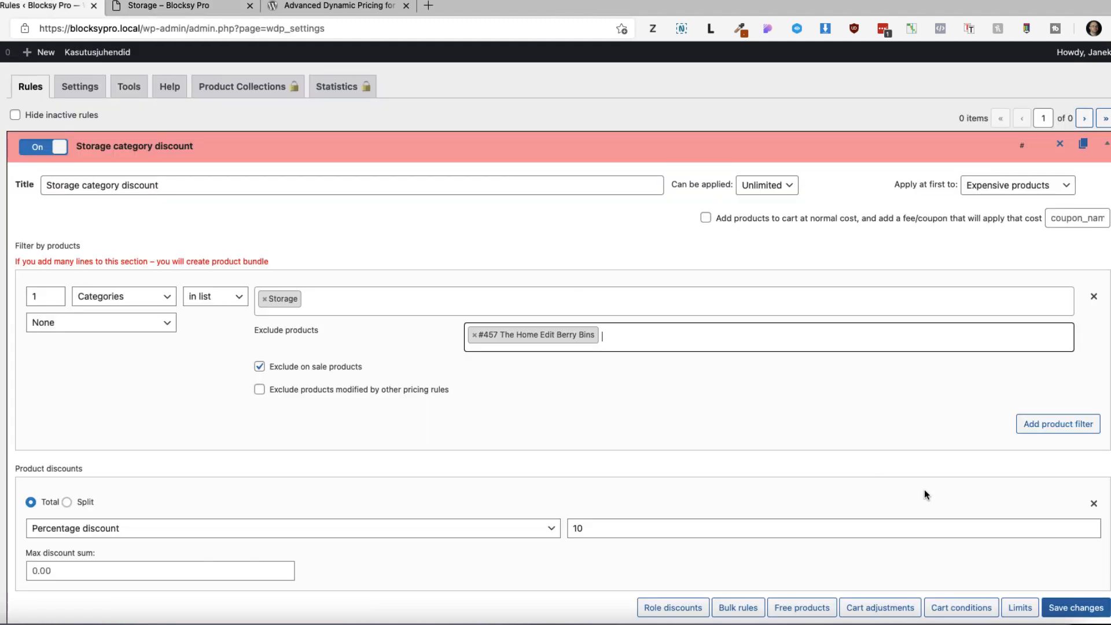
click(1071, 612)
Reload the storefront's Storage category page to check the price of The Home Edit Berry Bins.
click(154, 7)
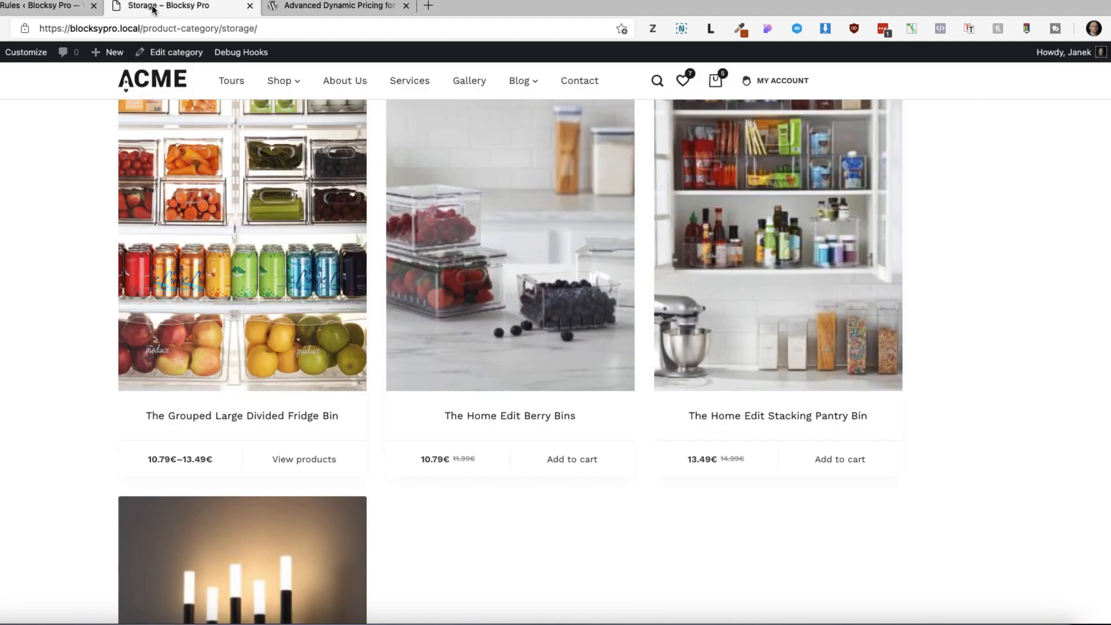
key(super+r)
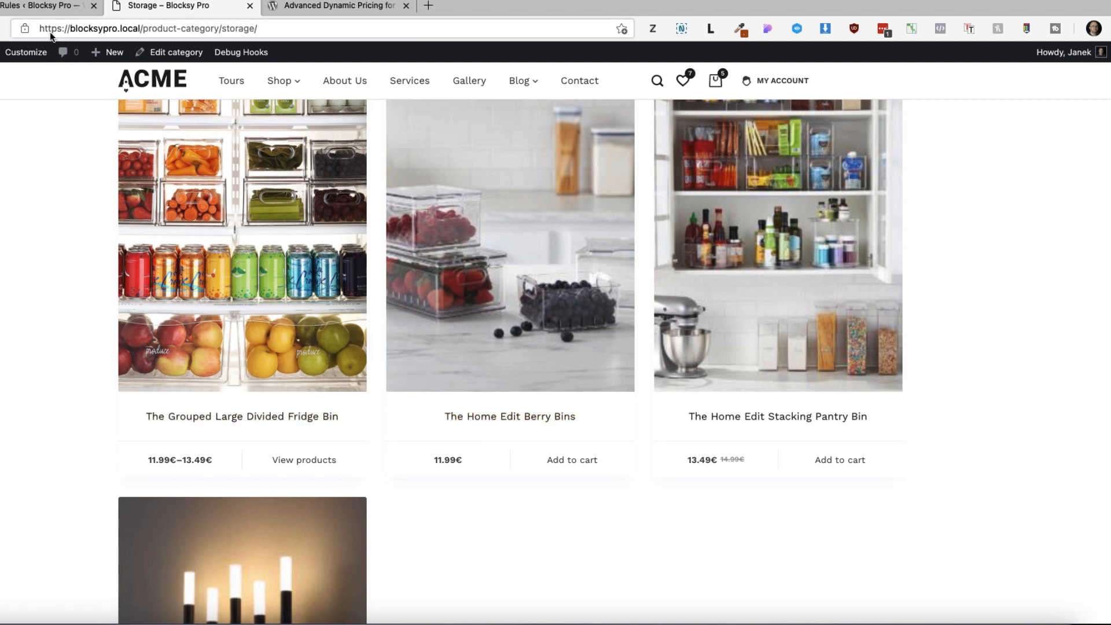
Return to the pricing rules and add a cart condition to the Storage category discount: Date from 2021-03-21.
click(10, 12)
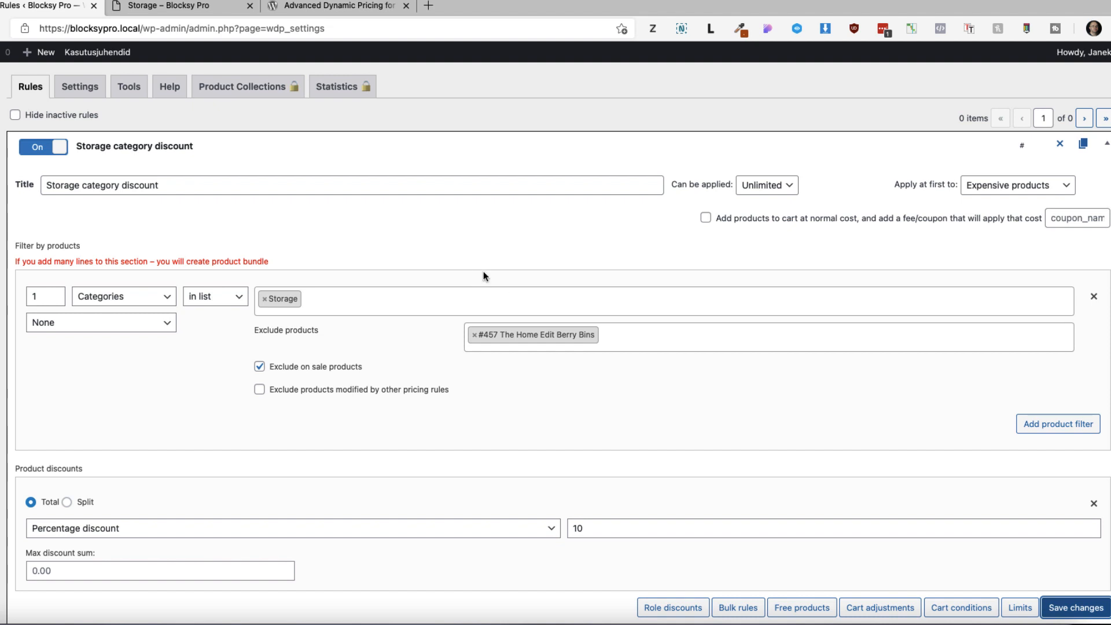
scroll(459, 306, down, 3)
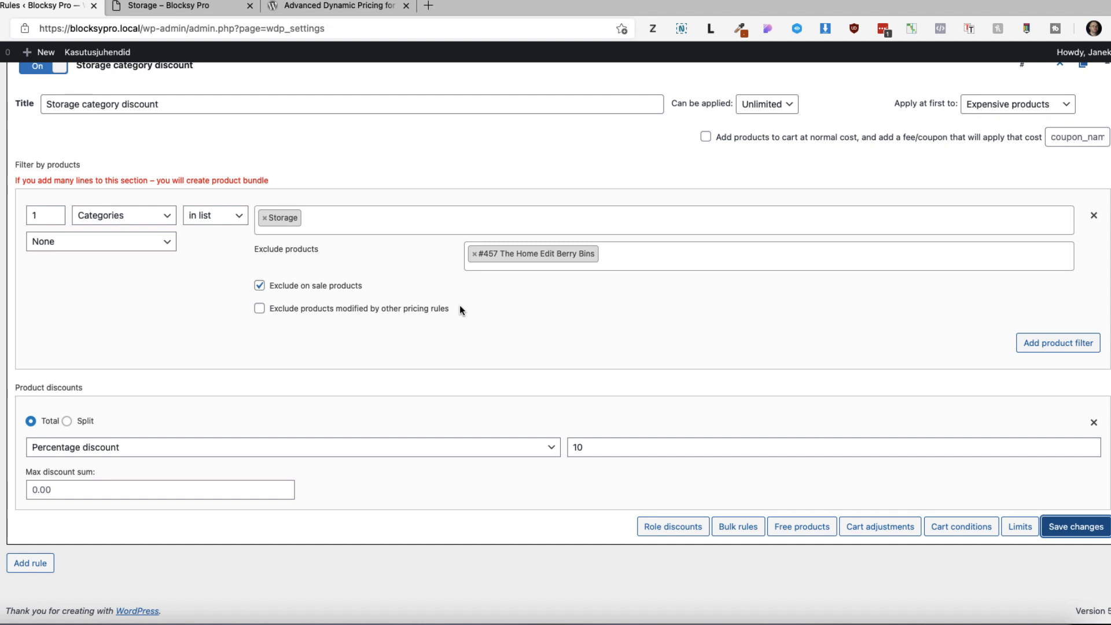
click(958, 531)
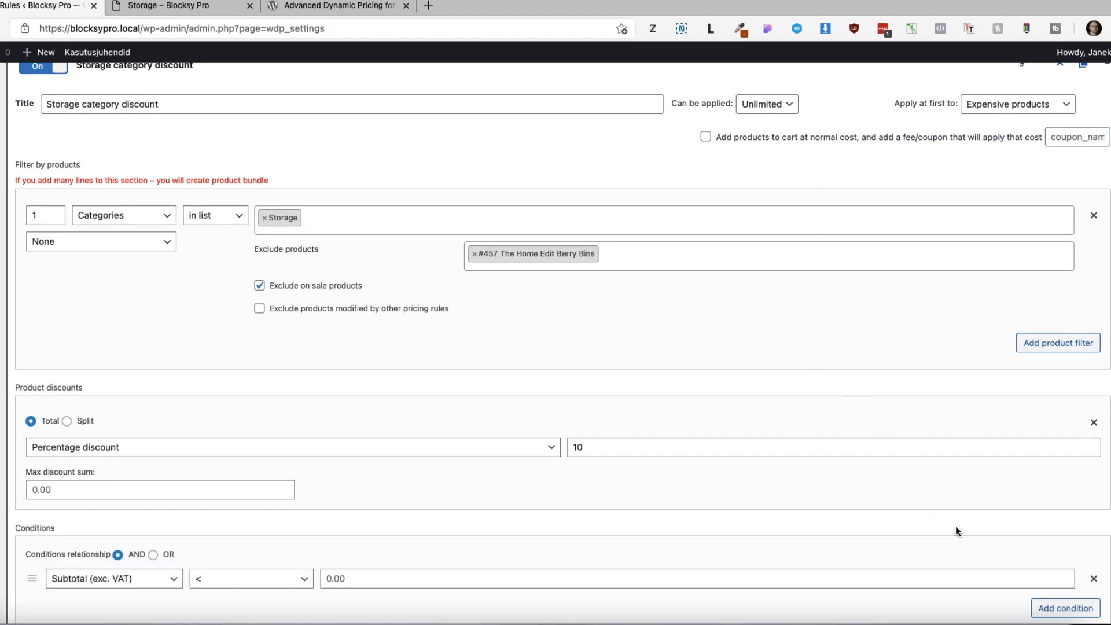
scroll(576, 467, down, 3)
click(1088, 473)
click(1094, 473)
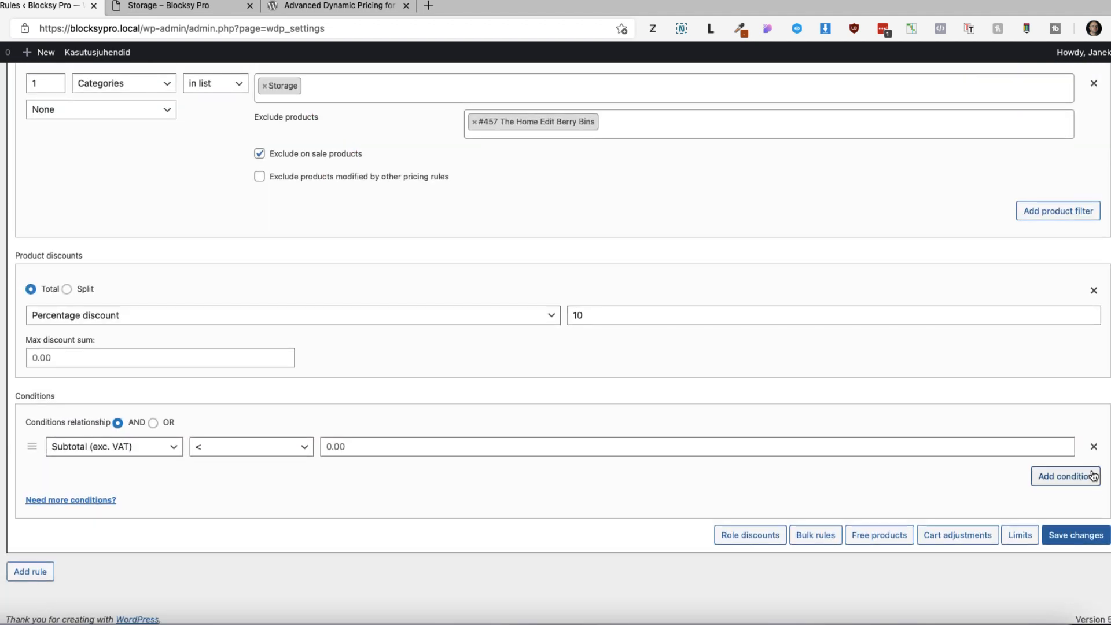
click(133, 449)
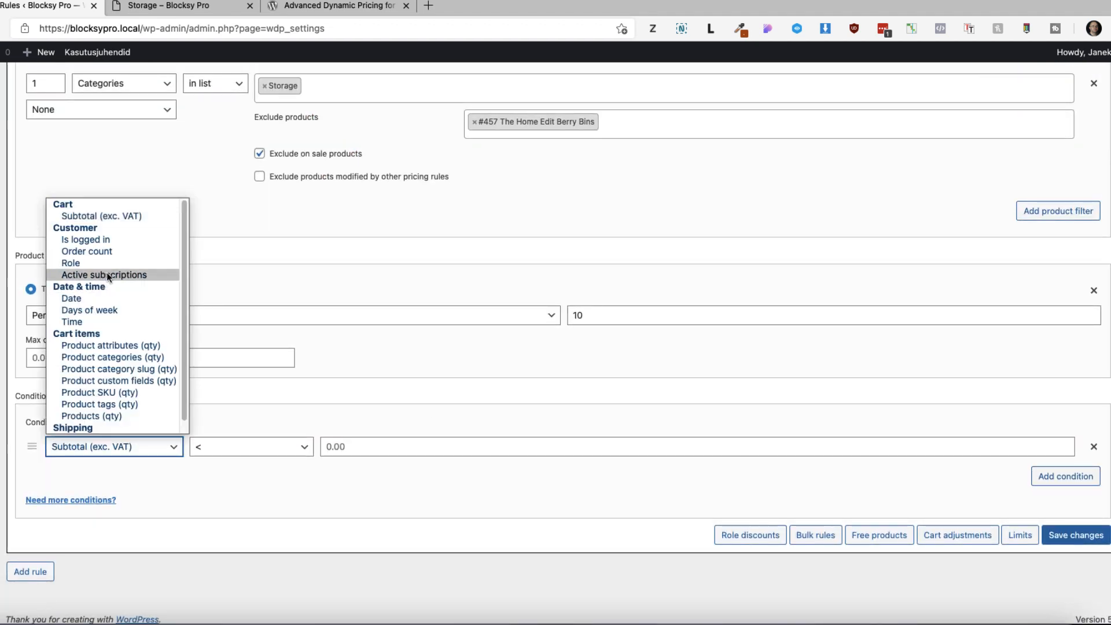
click(81, 296)
click(228, 449)
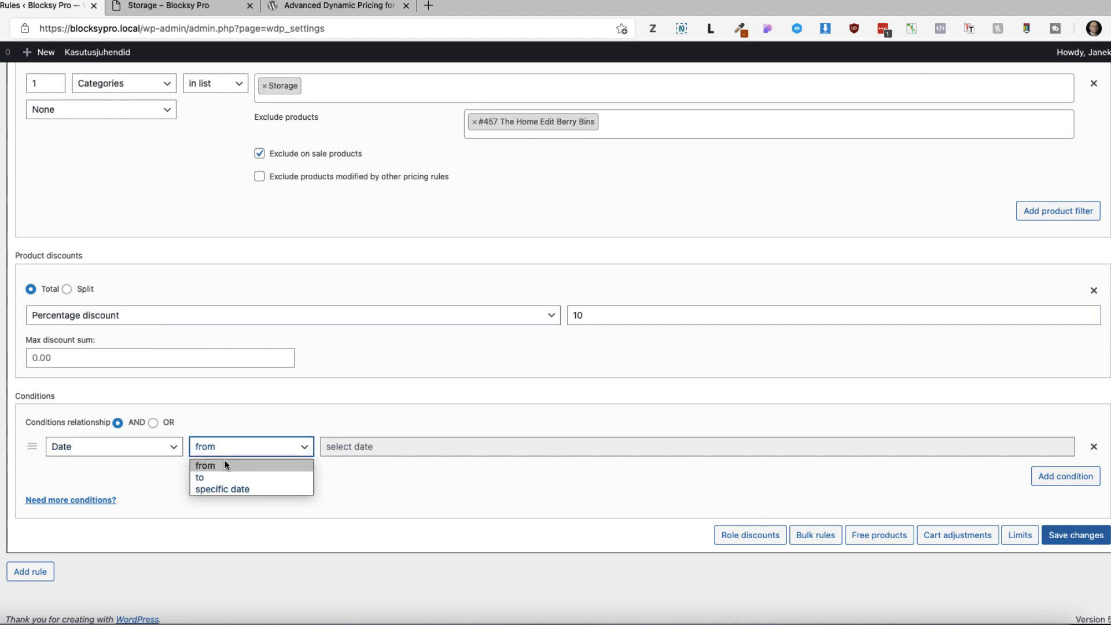
click(225, 465)
click(347, 447)
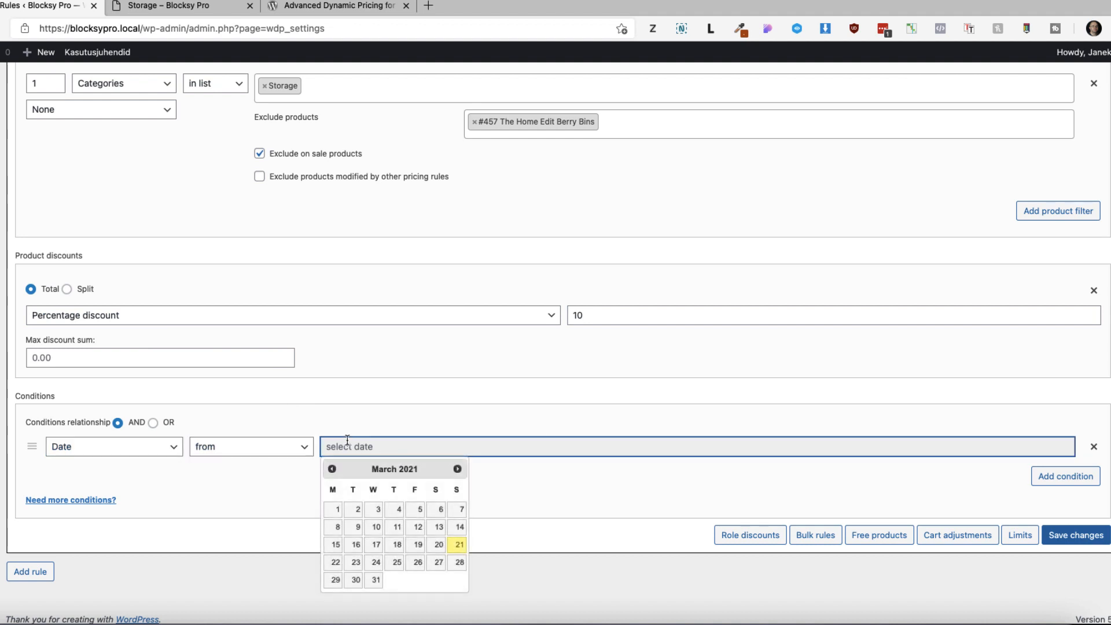
click(459, 545)
click(238, 447)
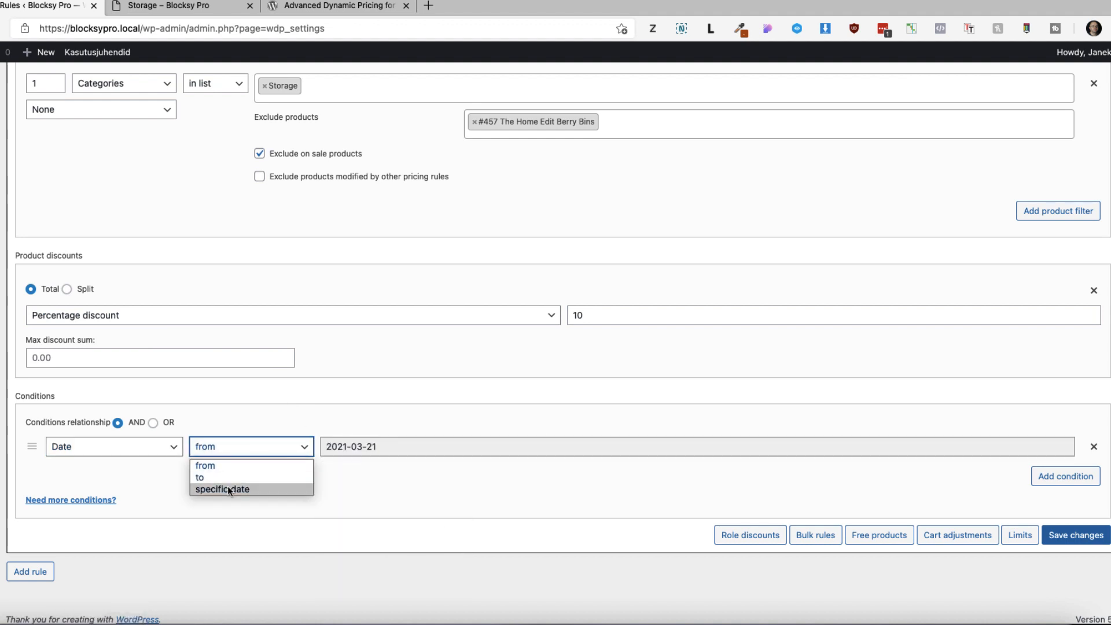
click(226, 489)
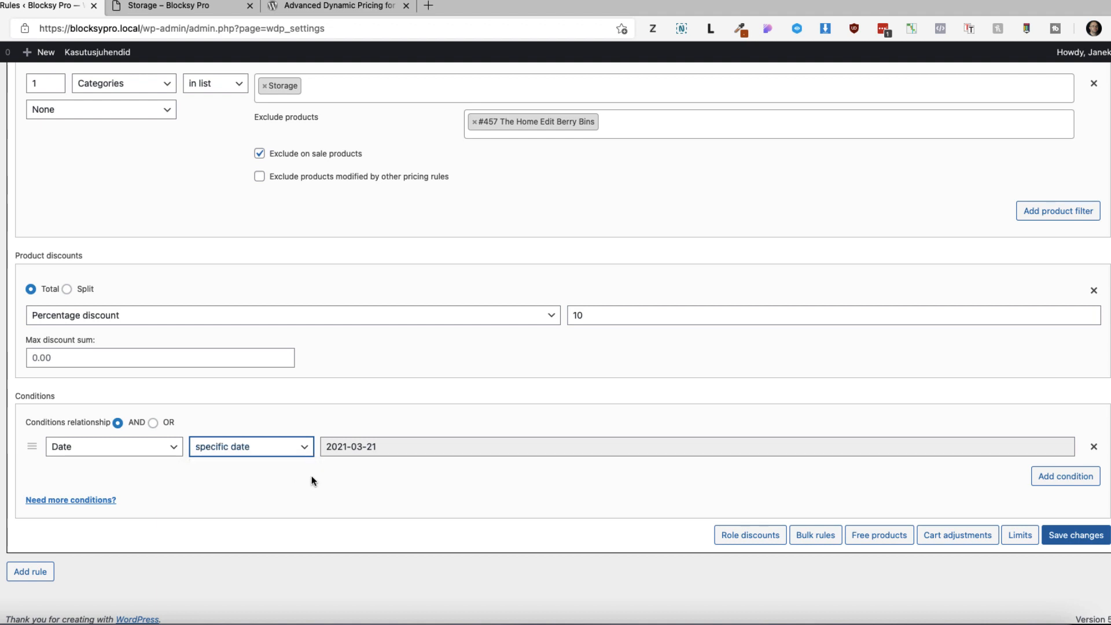
click(241, 449)
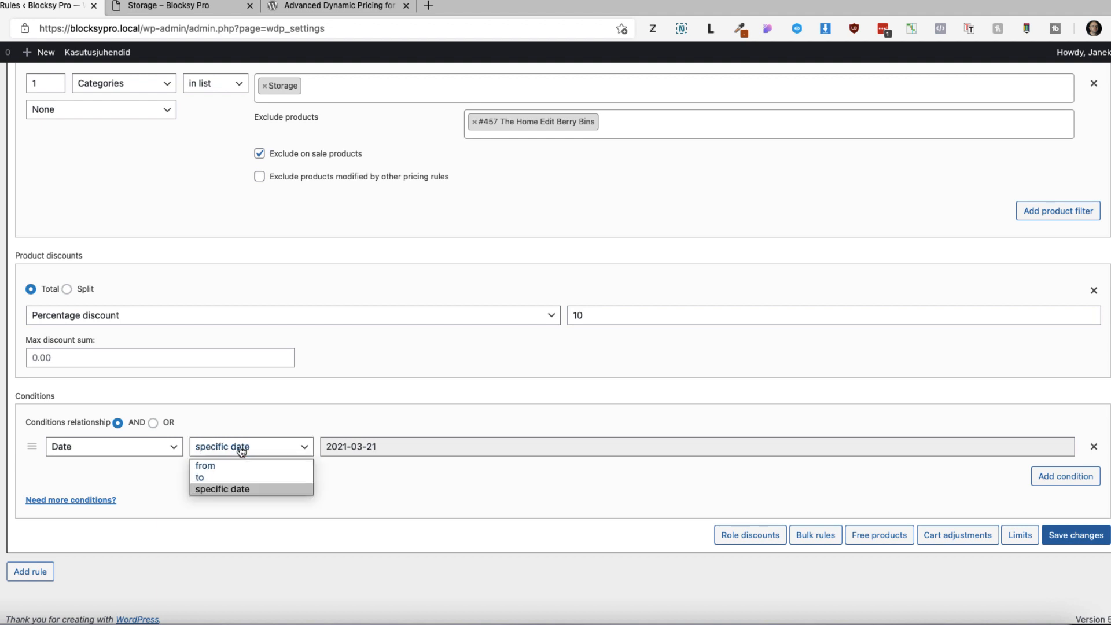
Add a second condition to the Storage category discount, Date to 2021-03-28, and save the changes.
click(1084, 478)
click(87, 472)
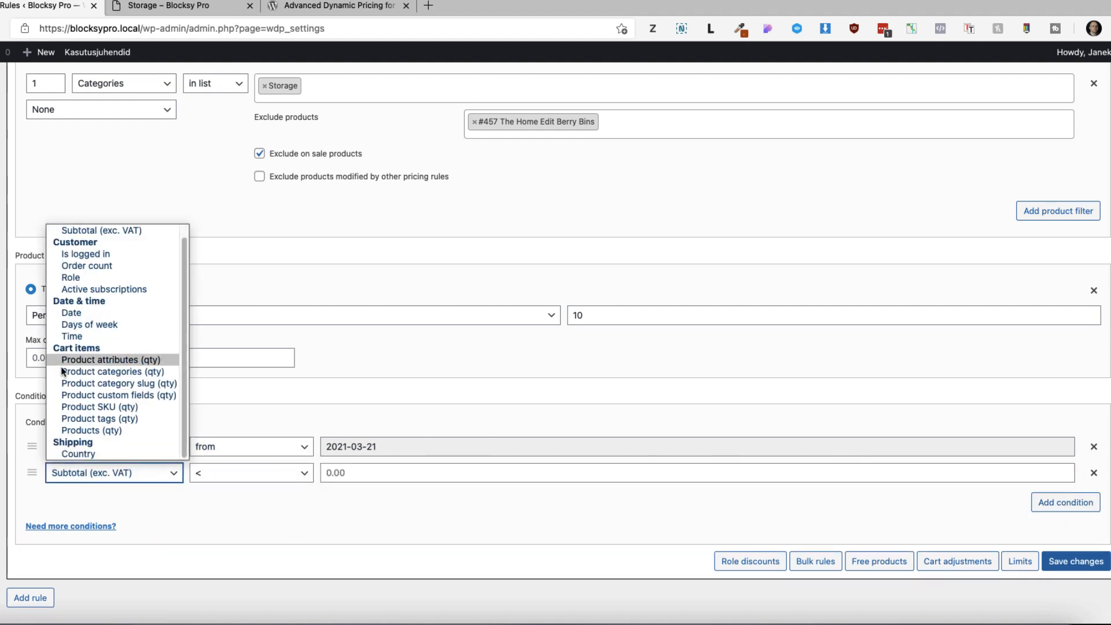
click(71, 313)
click(241, 474)
click(213, 506)
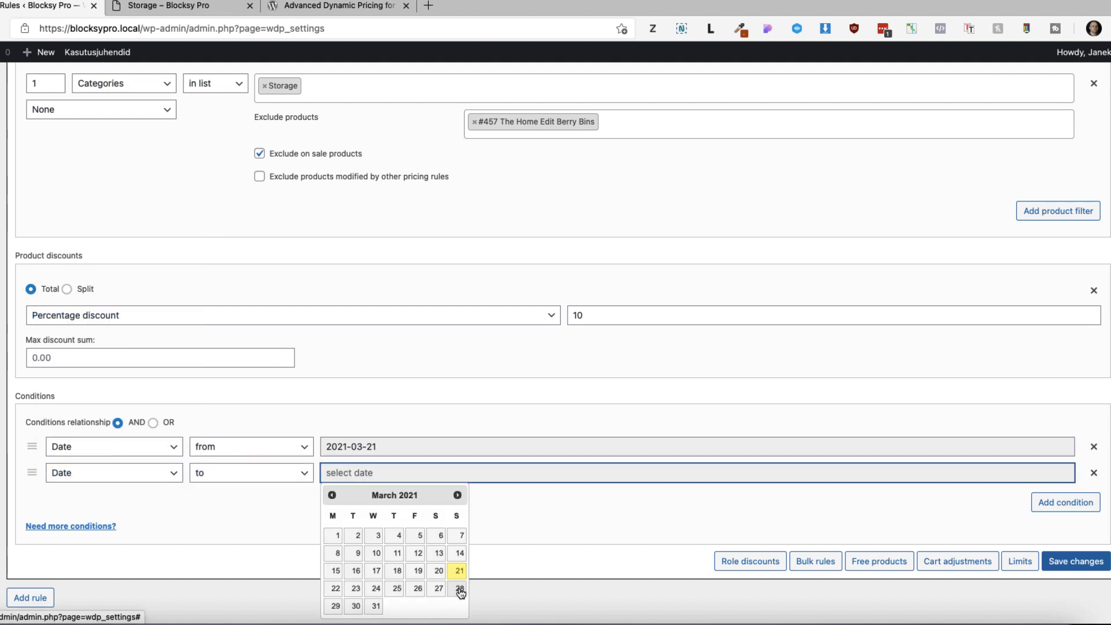
click(460, 588)
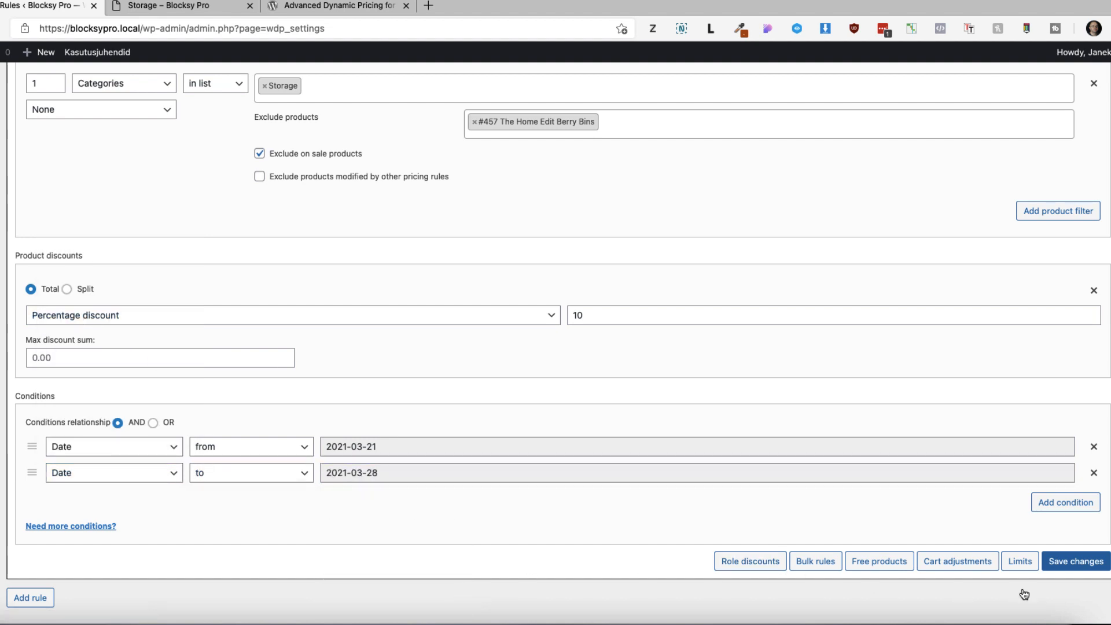
click(1073, 565)
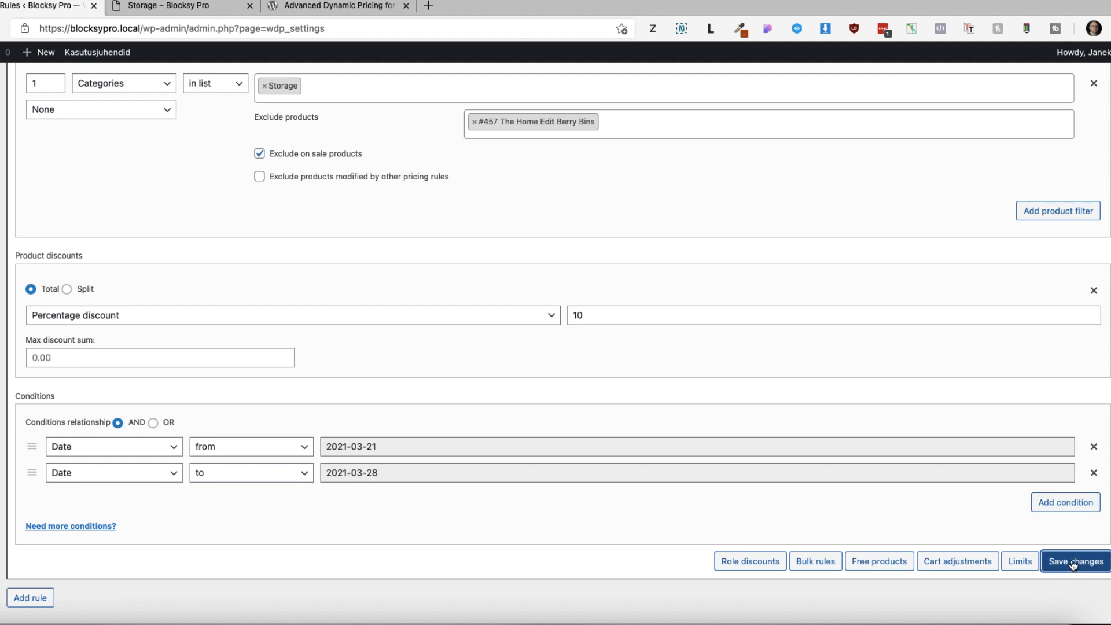
Collapse the Storage category discount rule and switch it off.
scroll(465, 395, up, 3)
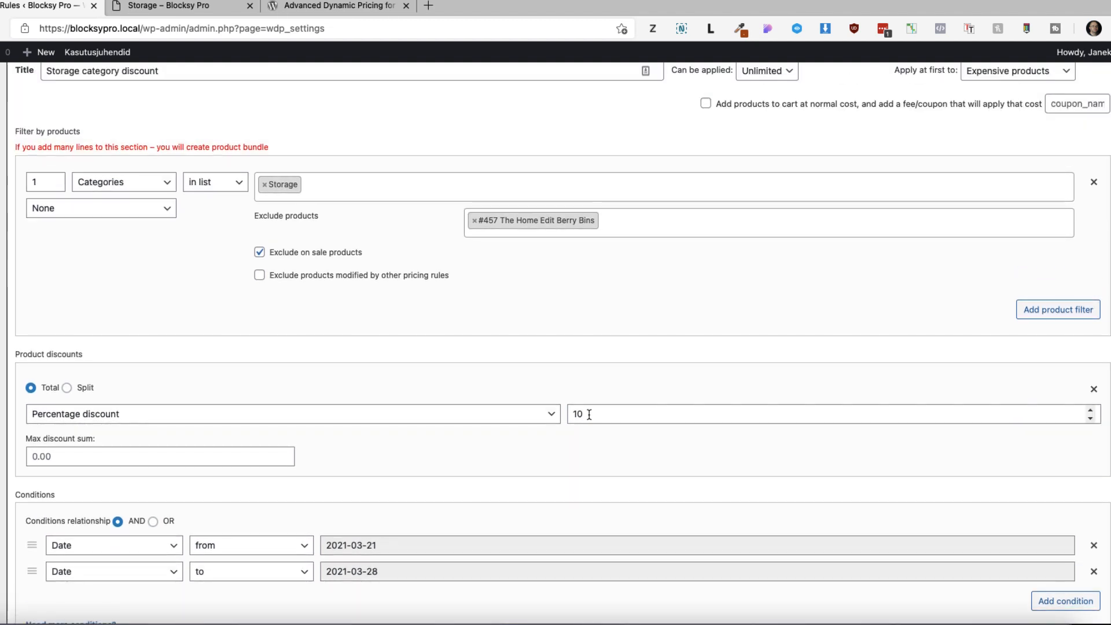
double_click(584, 414)
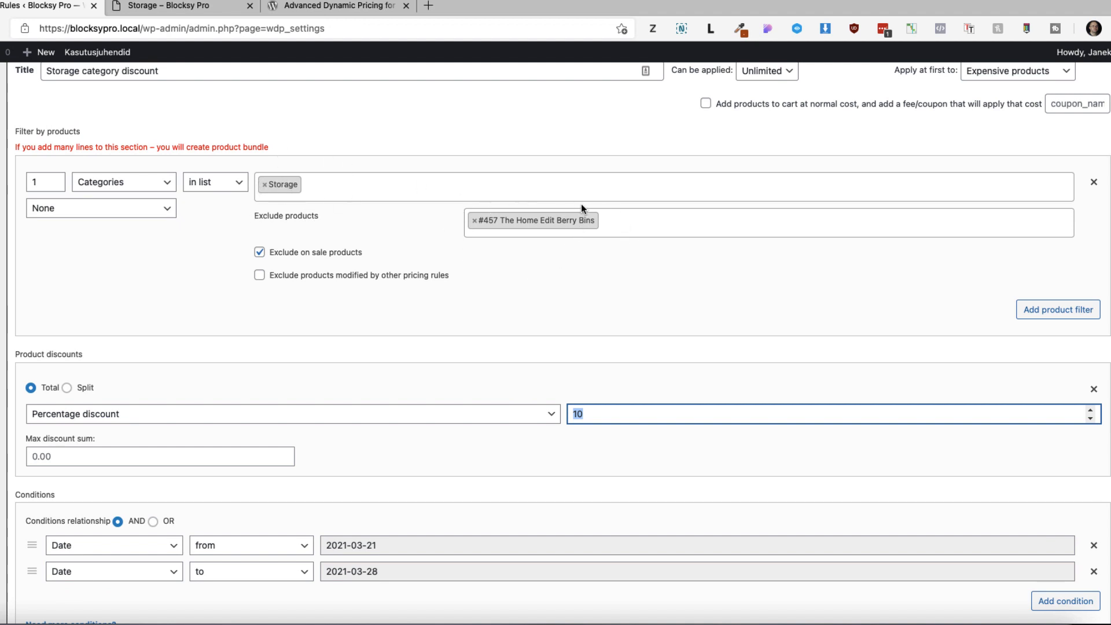
scroll(774, 315, up, 2)
click(1107, 143)
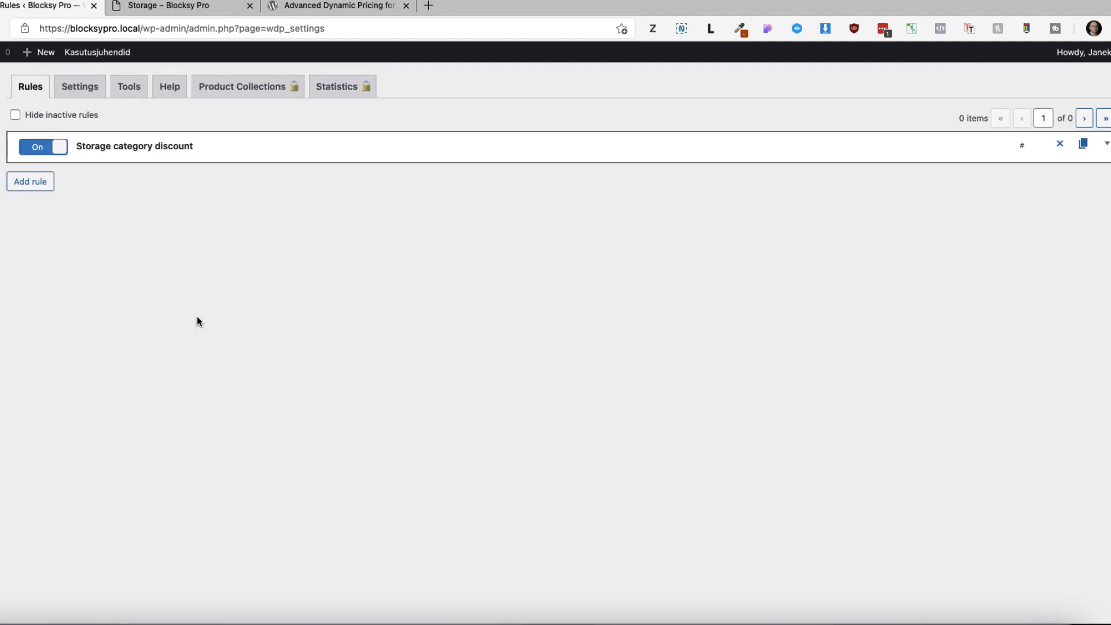
click(37, 148)
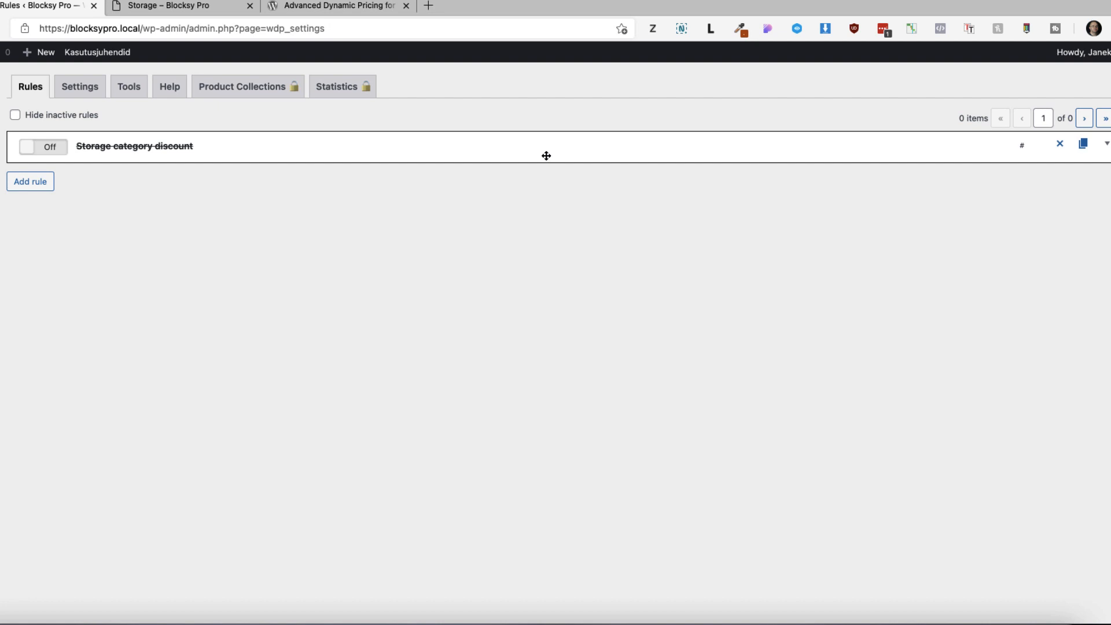
Add a new rule titled "Qty based rules" with a product filter for any product.
click(26, 183)
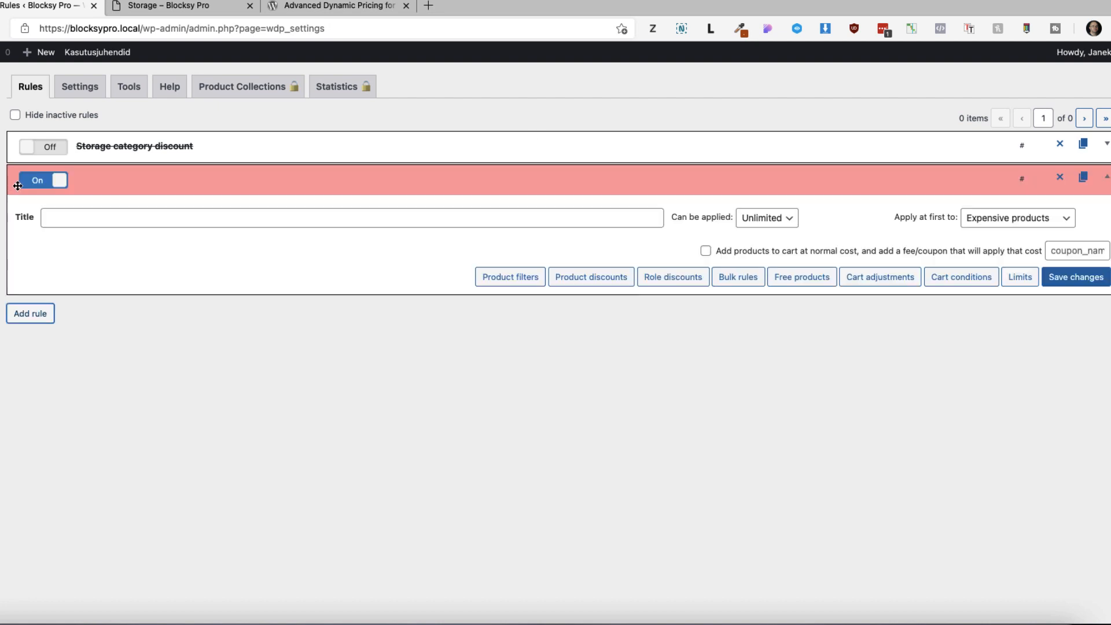
text(Qty based rules)
click(505, 278)
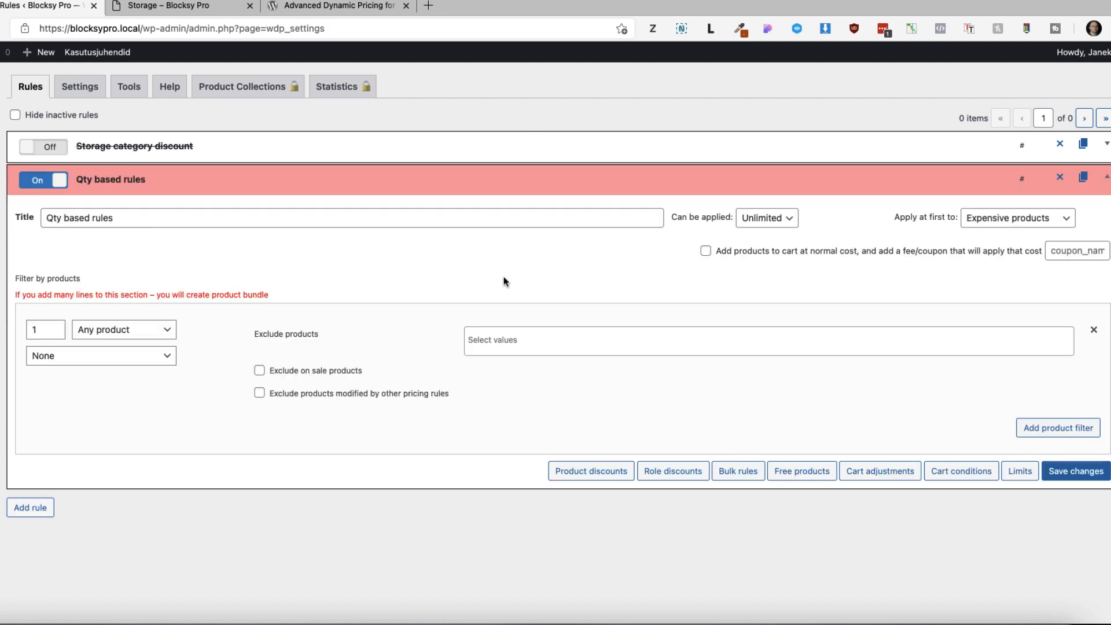
click(119, 330)
click(128, 332)
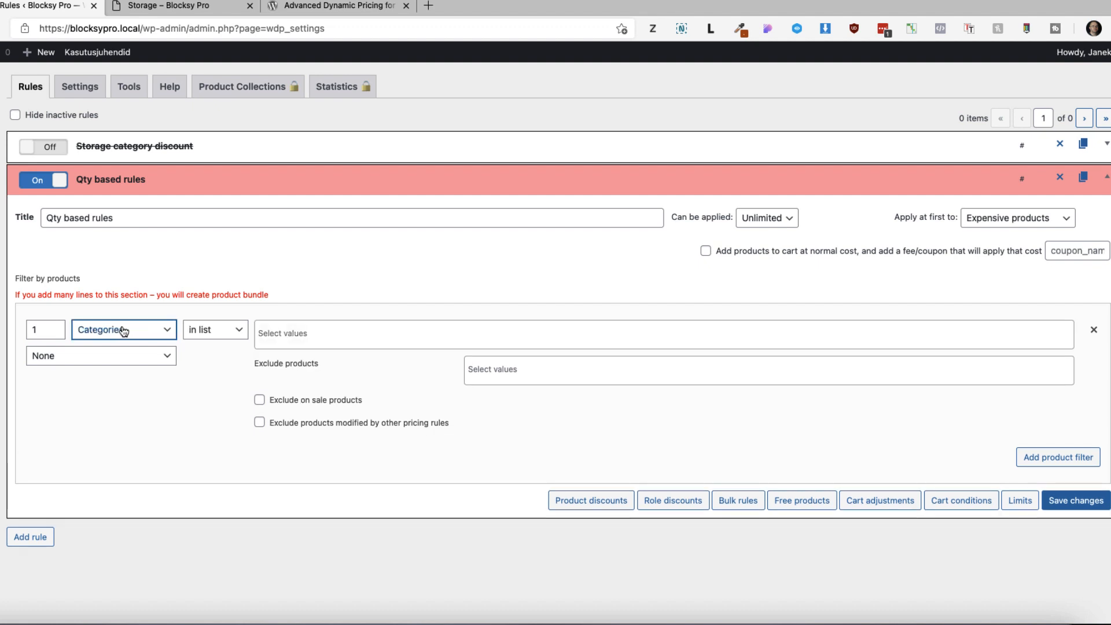
click(290, 335)
text(sta)
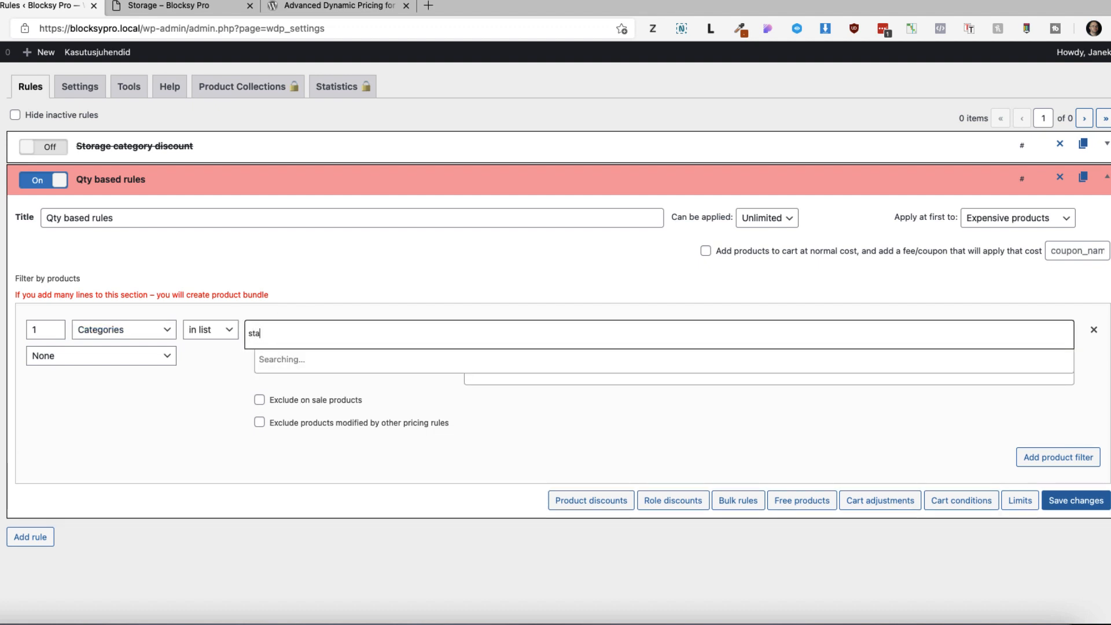
click(105, 330)
click(98, 348)
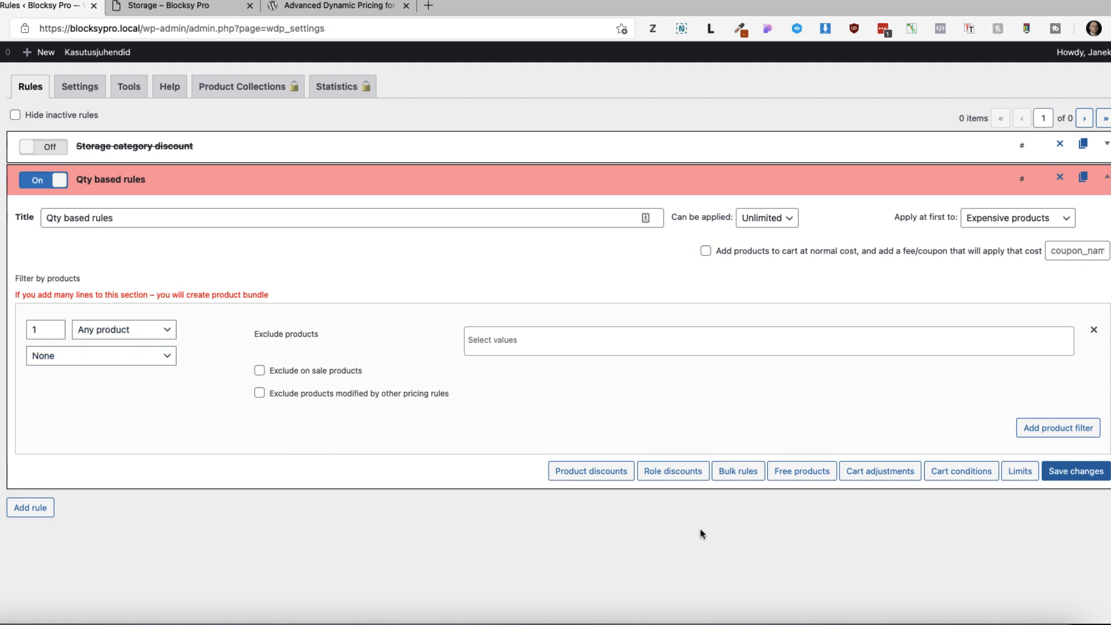
Add a bulk rule giving a percentage discount of 5 for quantities from 2 to 3.
click(739, 471)
scroll(206, 466, down, 2)
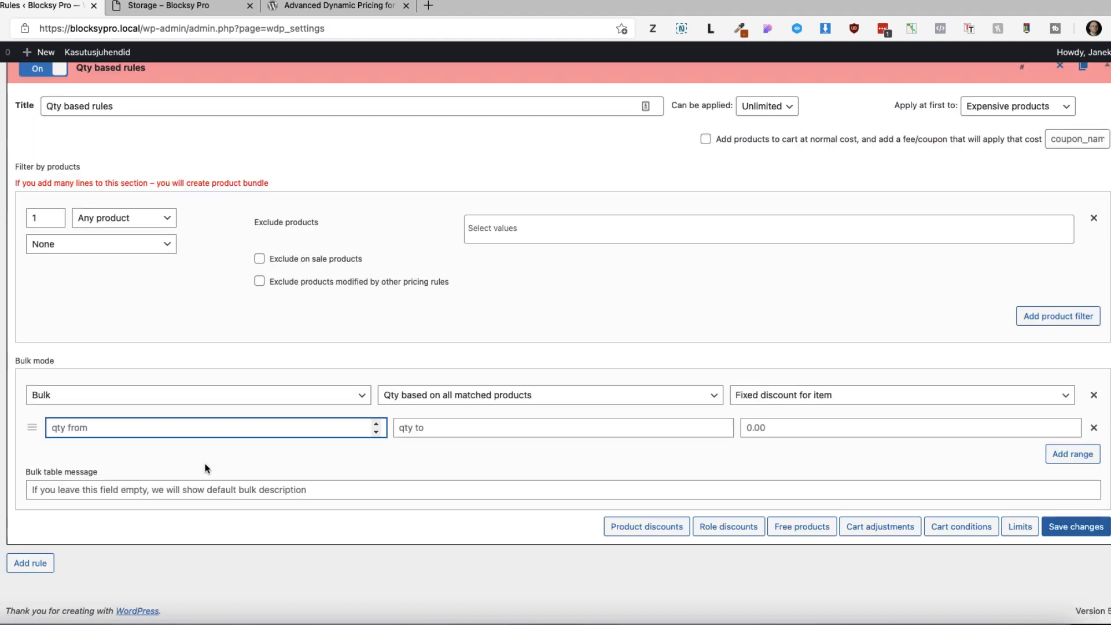
text(2)
click(450, 429)
text(3)
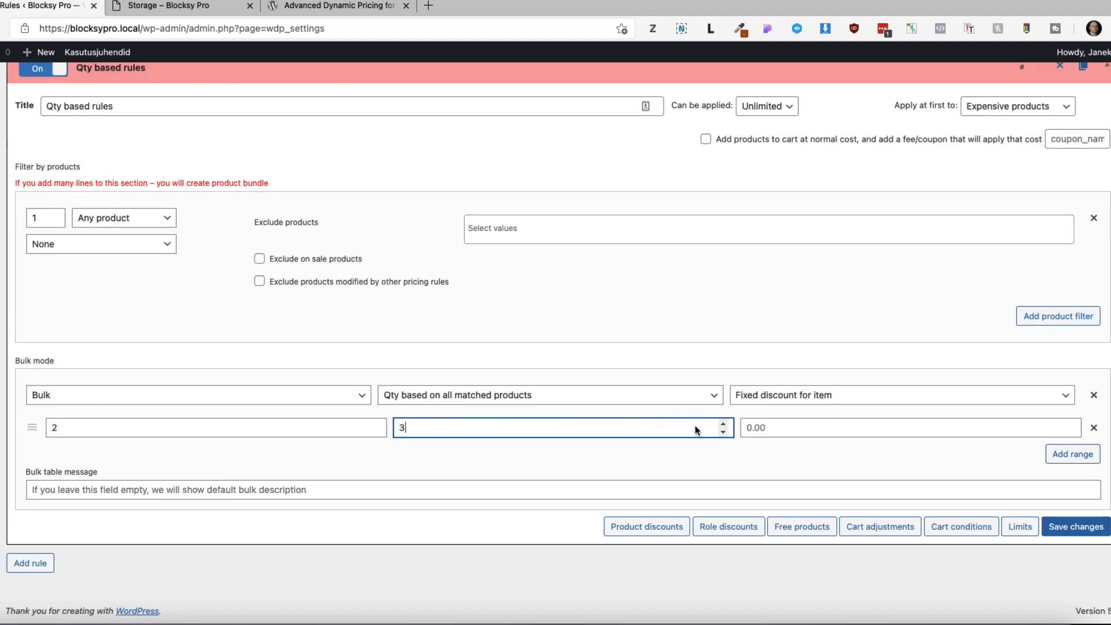
click(753, 427)
text(5)
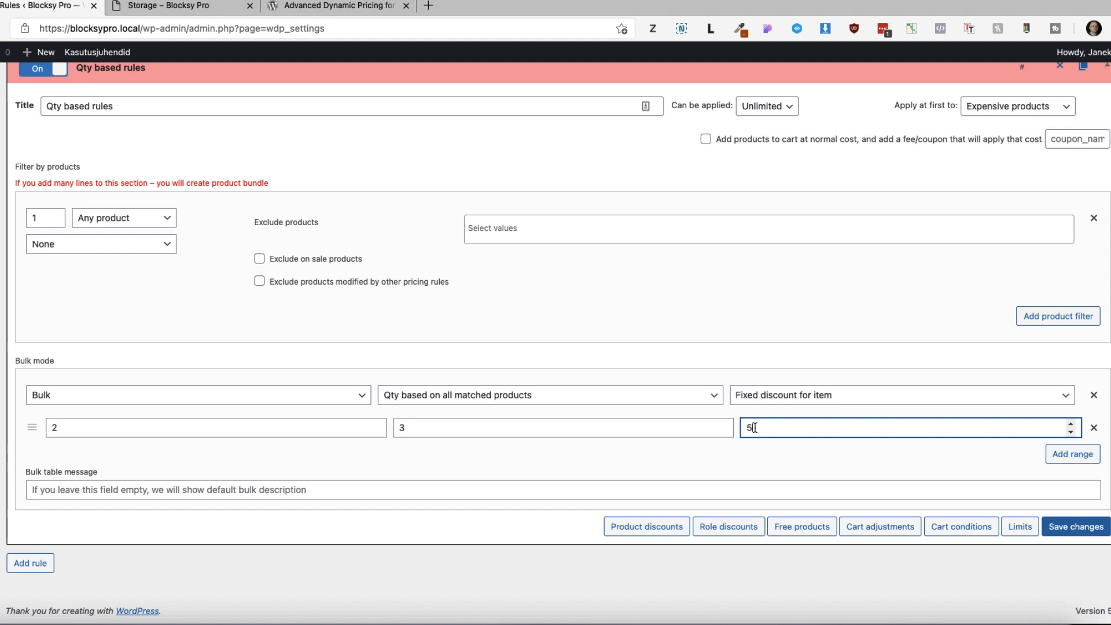
click(782, 400)
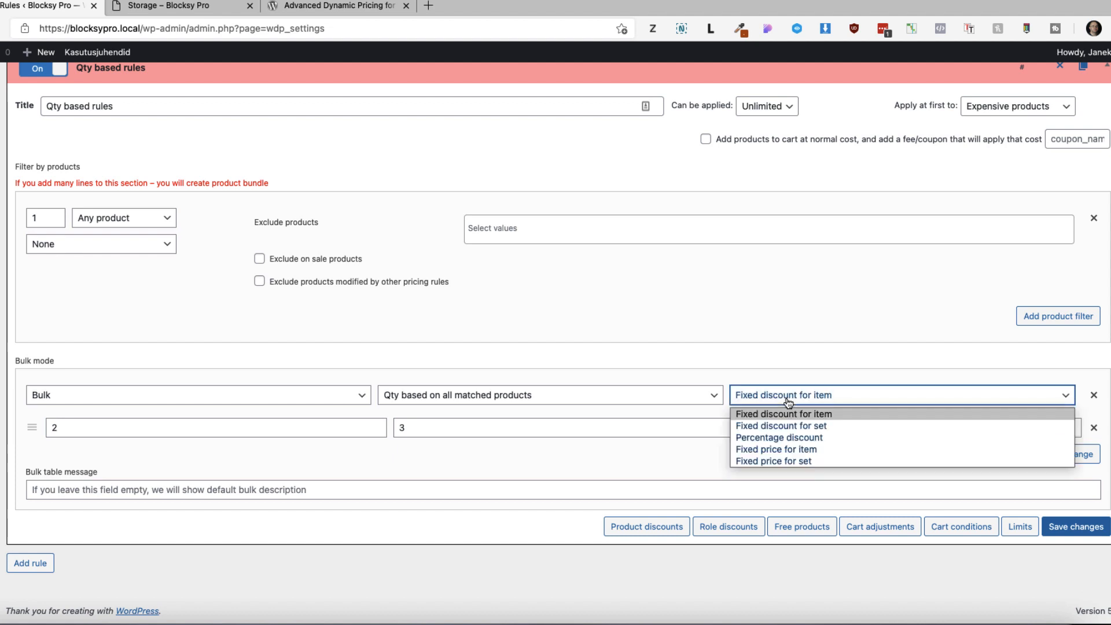
click(773, 436)
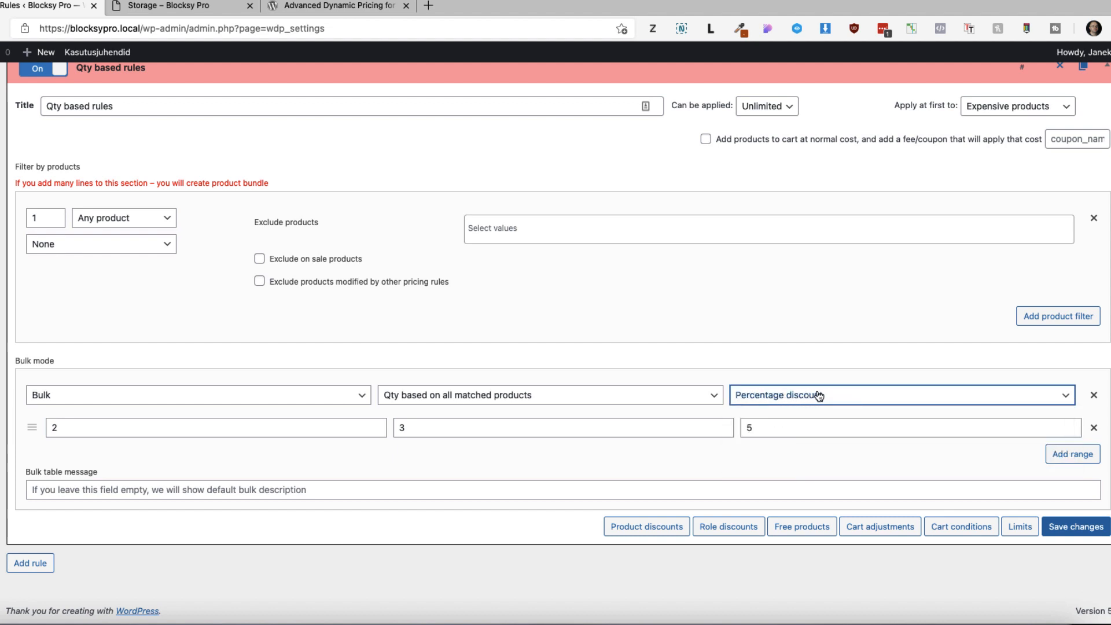
Add two more bulk ranges: quantities 4 to 6 with a 10 percent discount and 7 to 10 with 20 percent.
click(1073, 454)
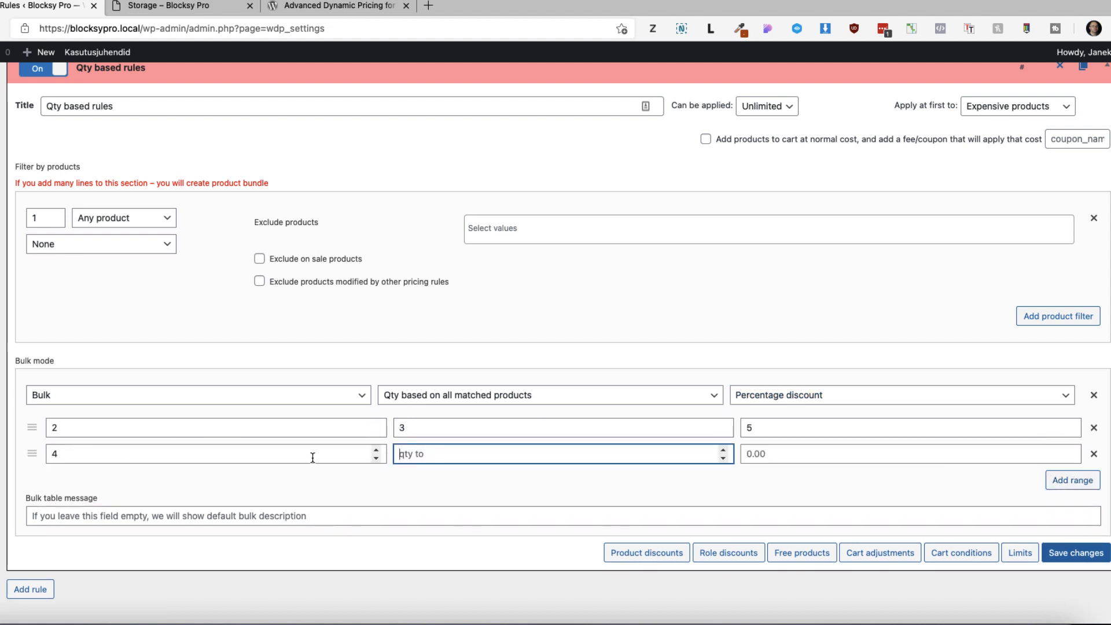
text(6)
click(750, 456)
text(1)
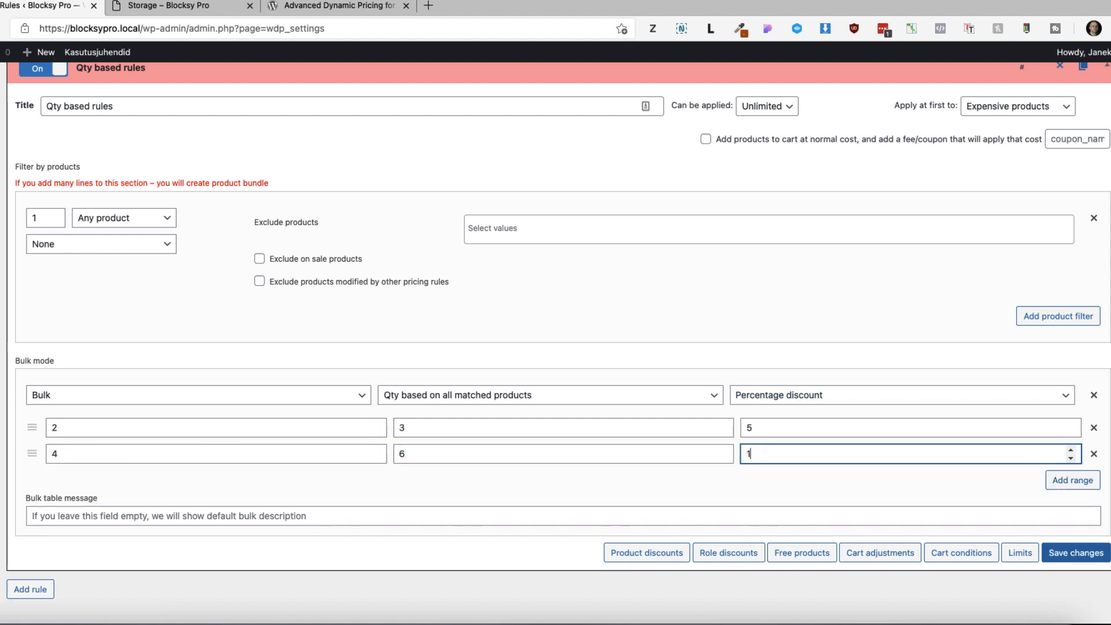
text(0)
click(1073, 480)
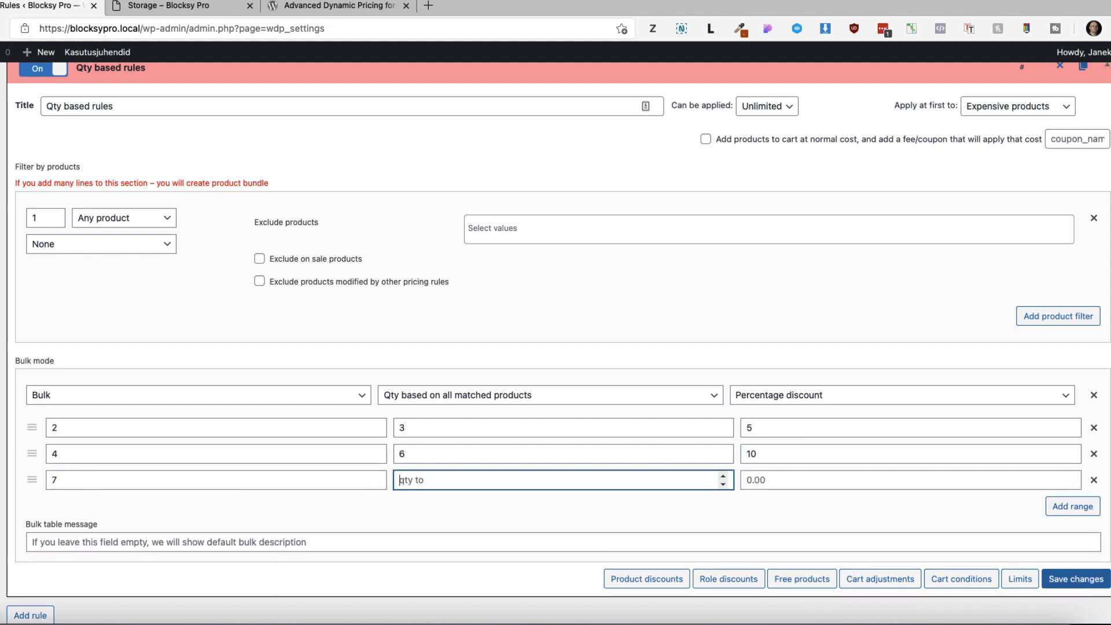
text(10)
click(767, 473)
text(20)
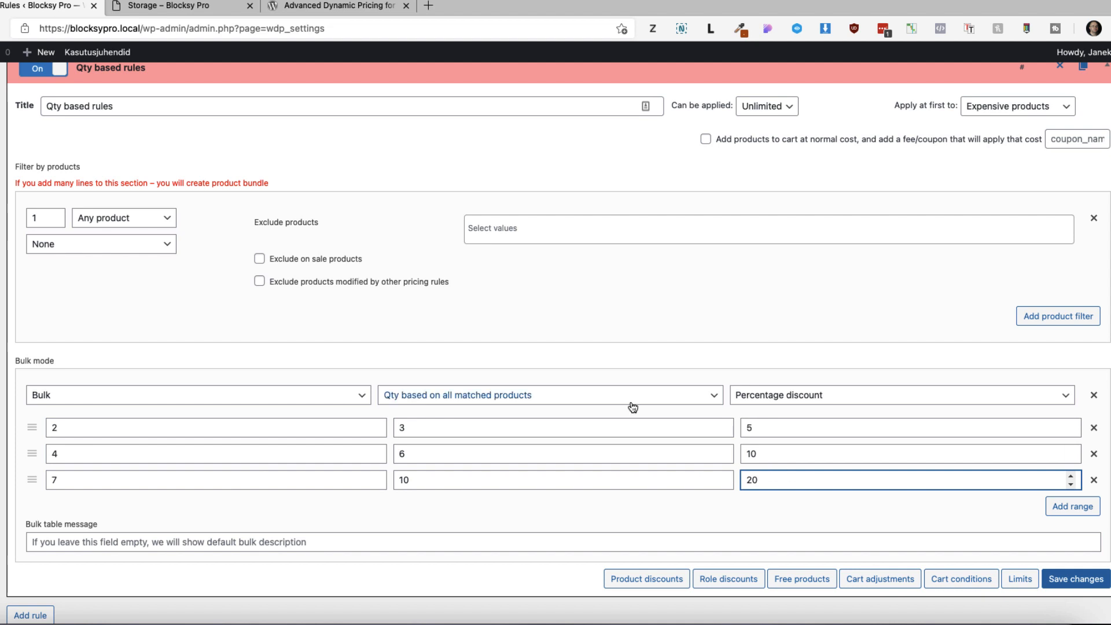
Base the bulk quantity on all items in the cart.
scroll(630, 404, down, 3)
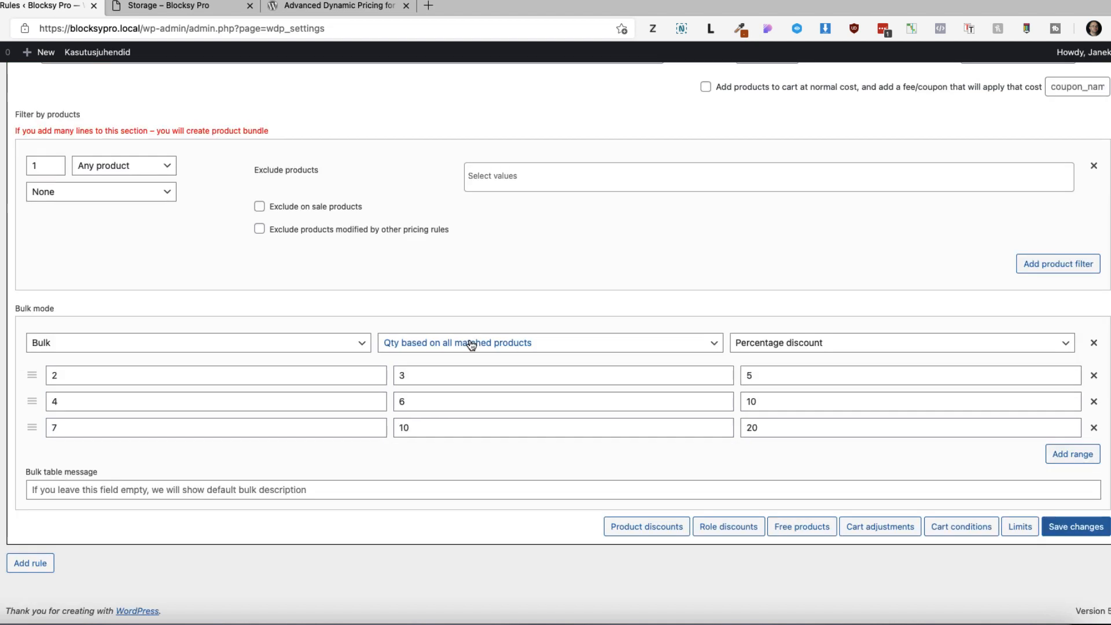
click(472, 345)
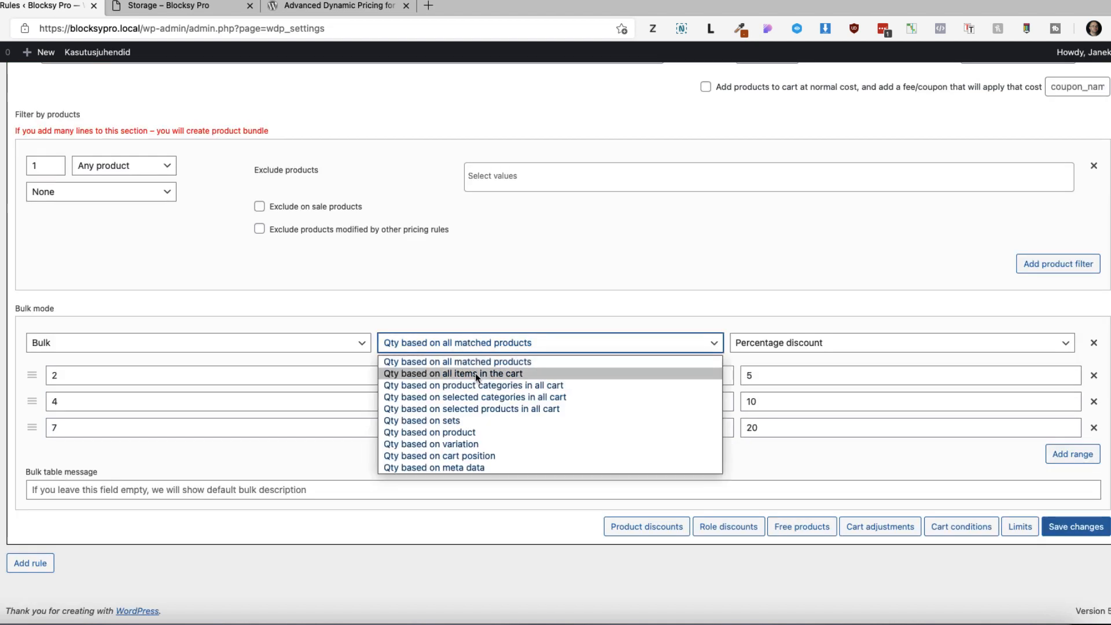
click(514, 374)
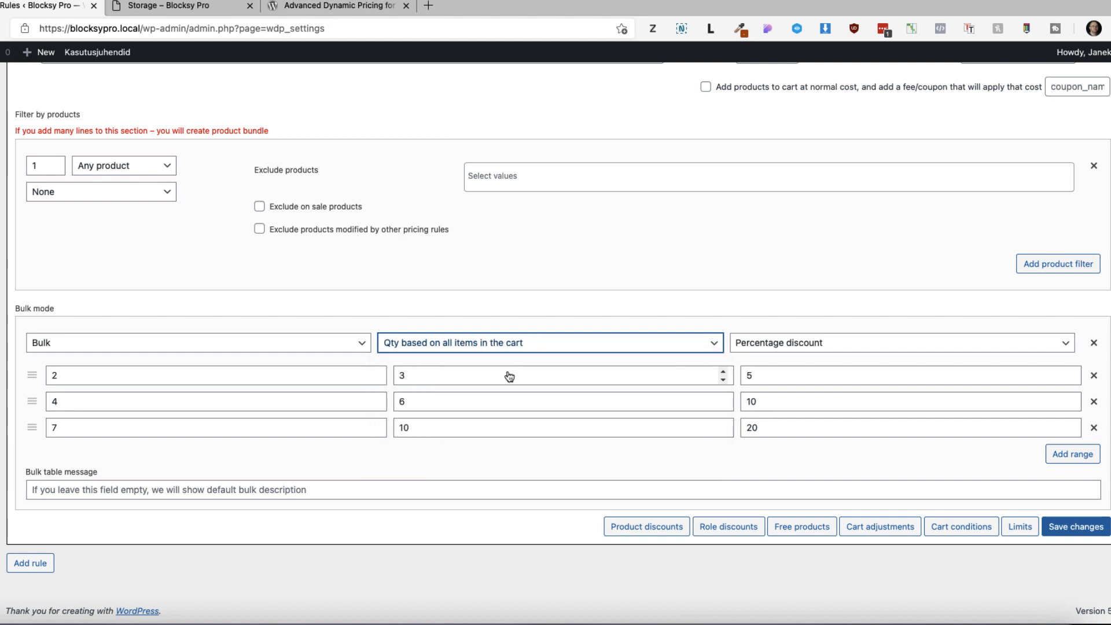
Save the quantity-based rule and reload the storefront's Storage category page.
click(1072, 534)
click(181, 5)
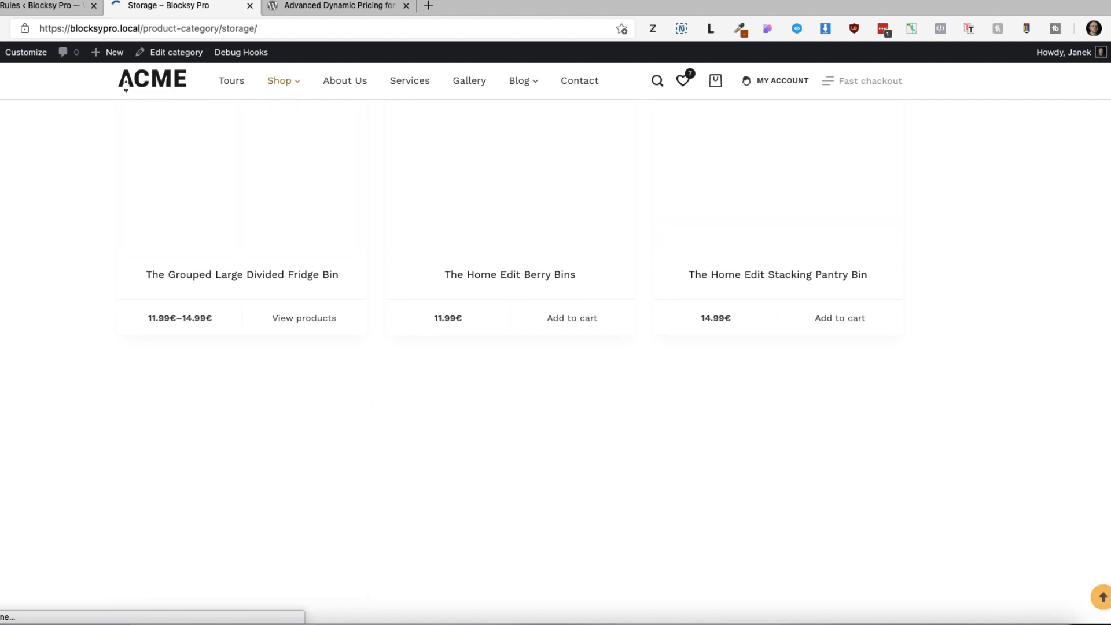
scroll(597, 387, up, 3)
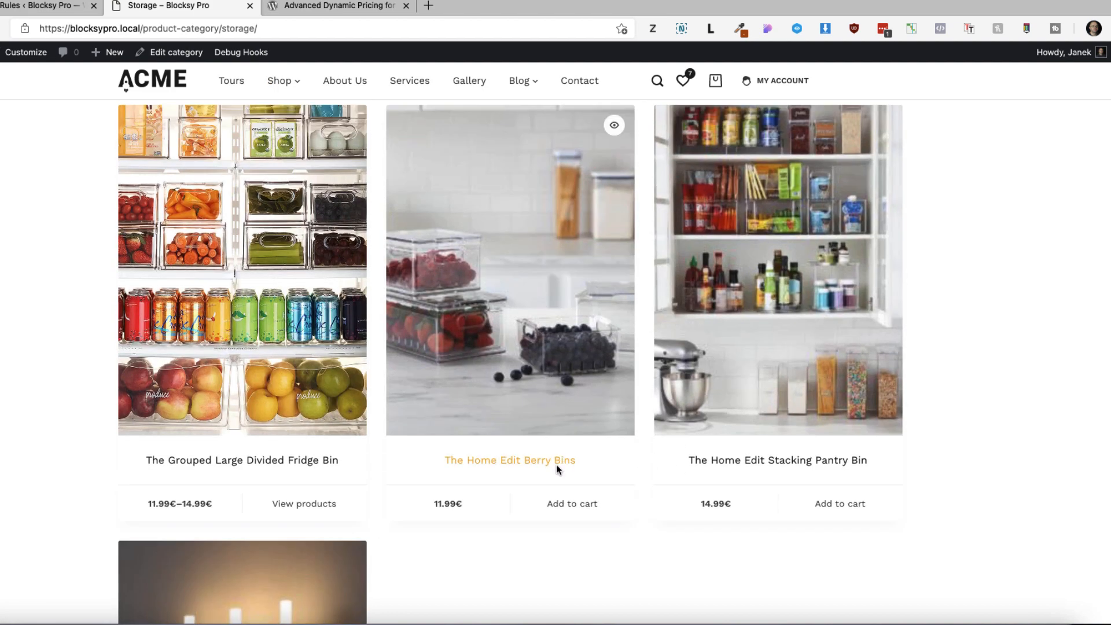
Add one The Home Edit Berry Bins to the cart and check its unit price on the cart page.
click(589, 502)
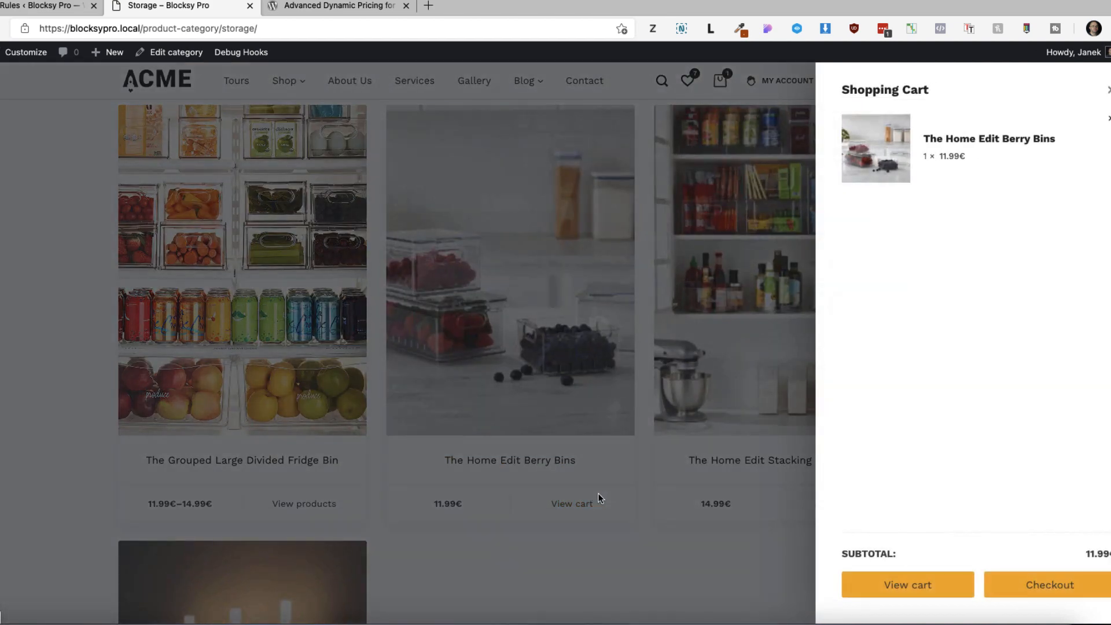
click(897, 584)
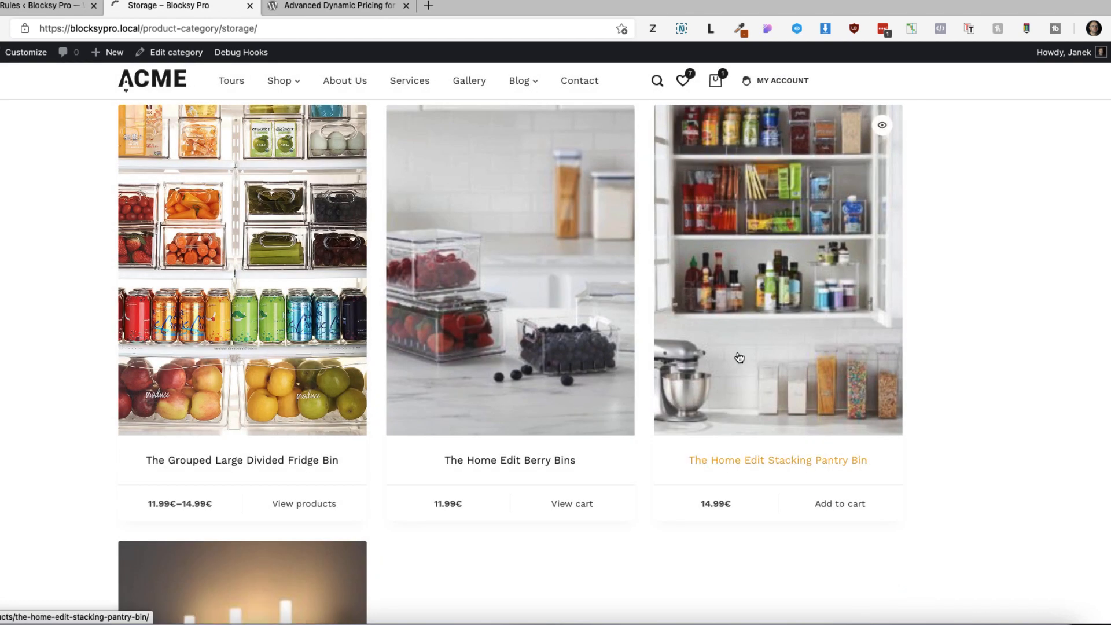
scroll(560, 344, down, 1)
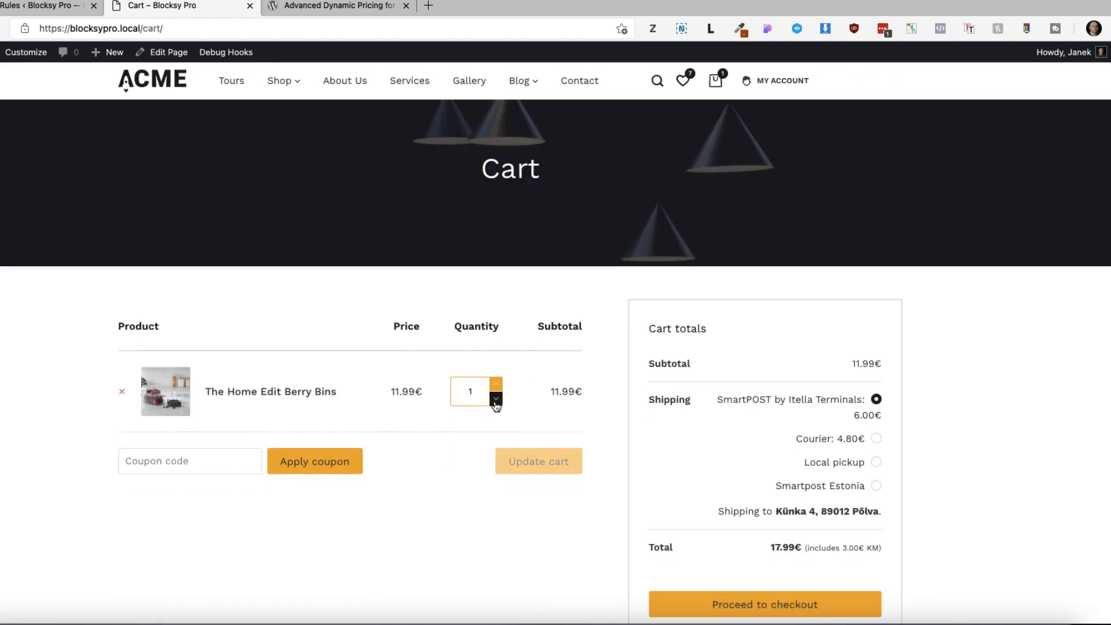
drag(424, 396, 389, 396)
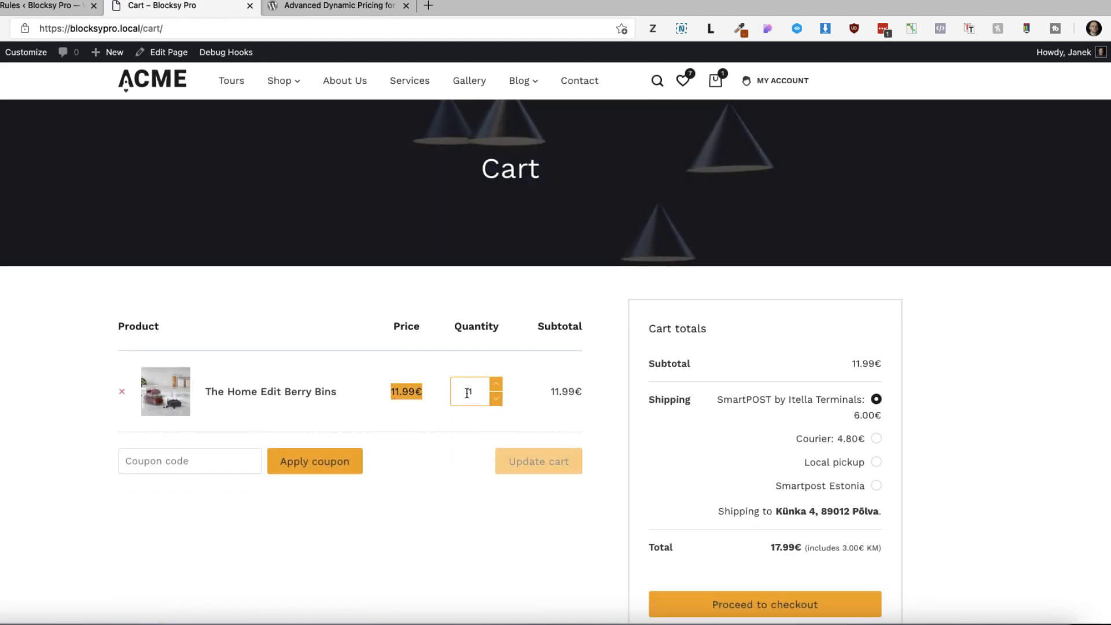
Raise the Berry Bins quantity to 2 and to 4, updating the cart after each change to test the bulk discounts.
click(496, 383)
click(533, 470)
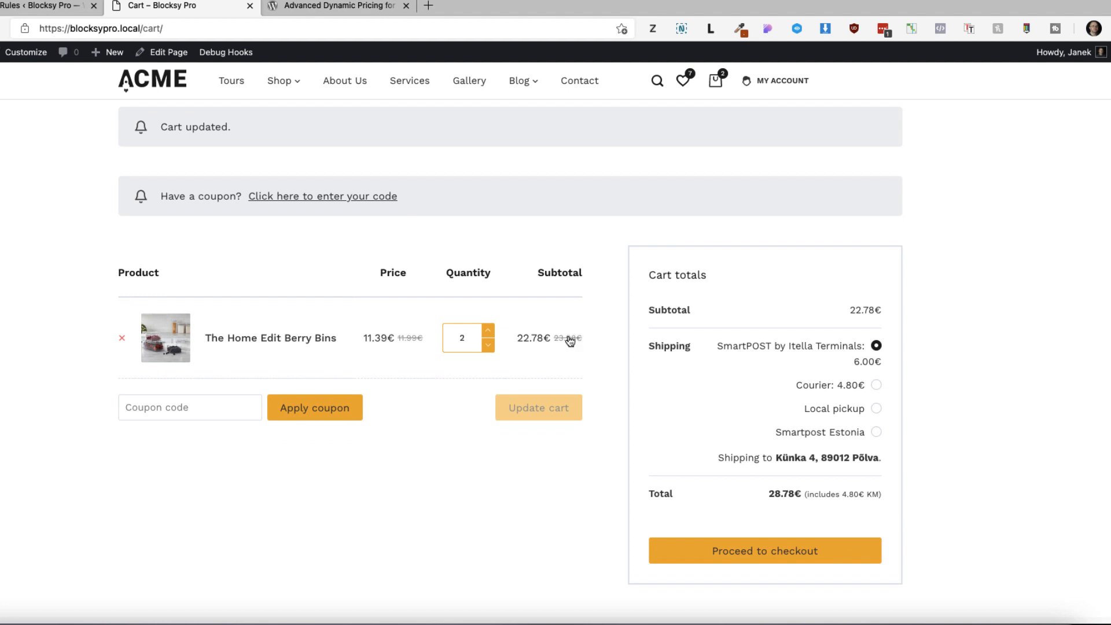
click(488, 331)
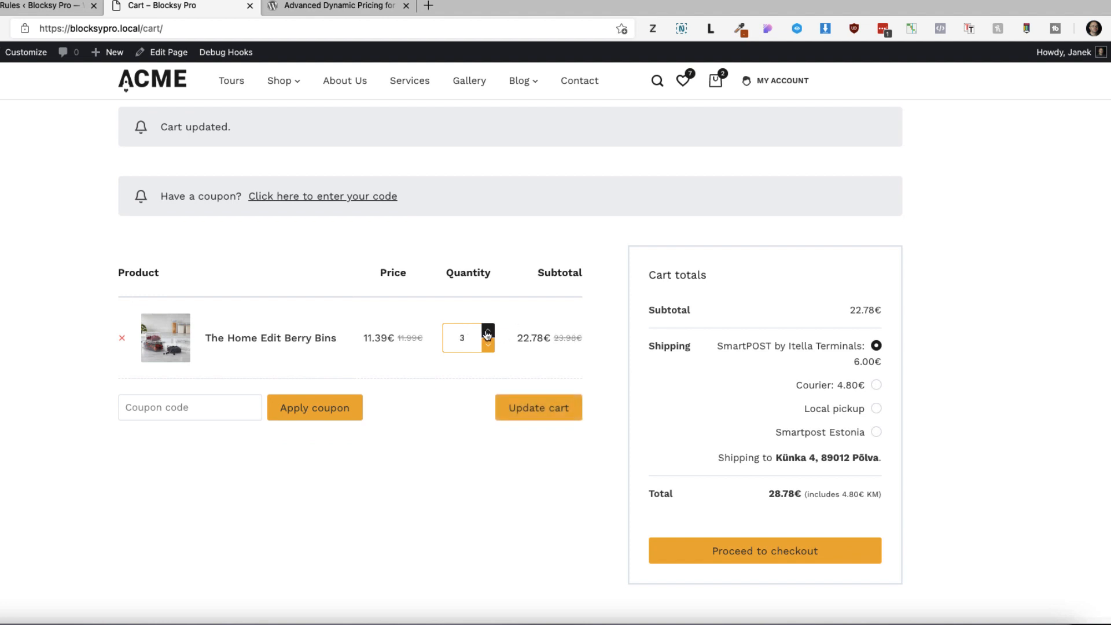
click(541, 405)
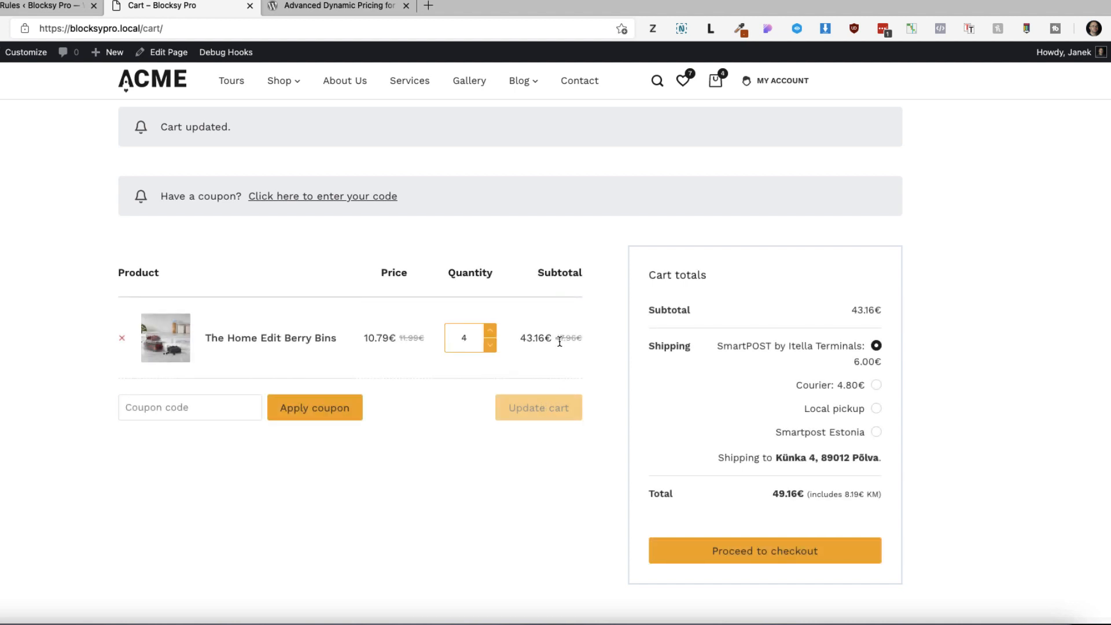
Raise the Berry Bins quantity to 7, update the cart and check the discounted unit price.
click(490, 333)
click(490, 333)
click(490, 332)
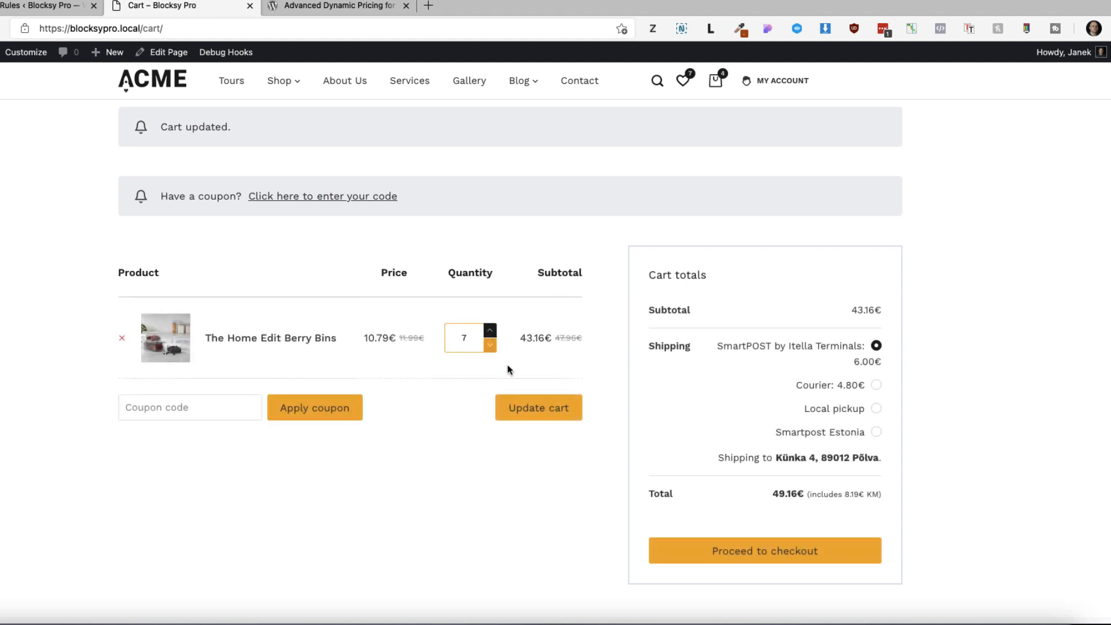
click(539, 409)
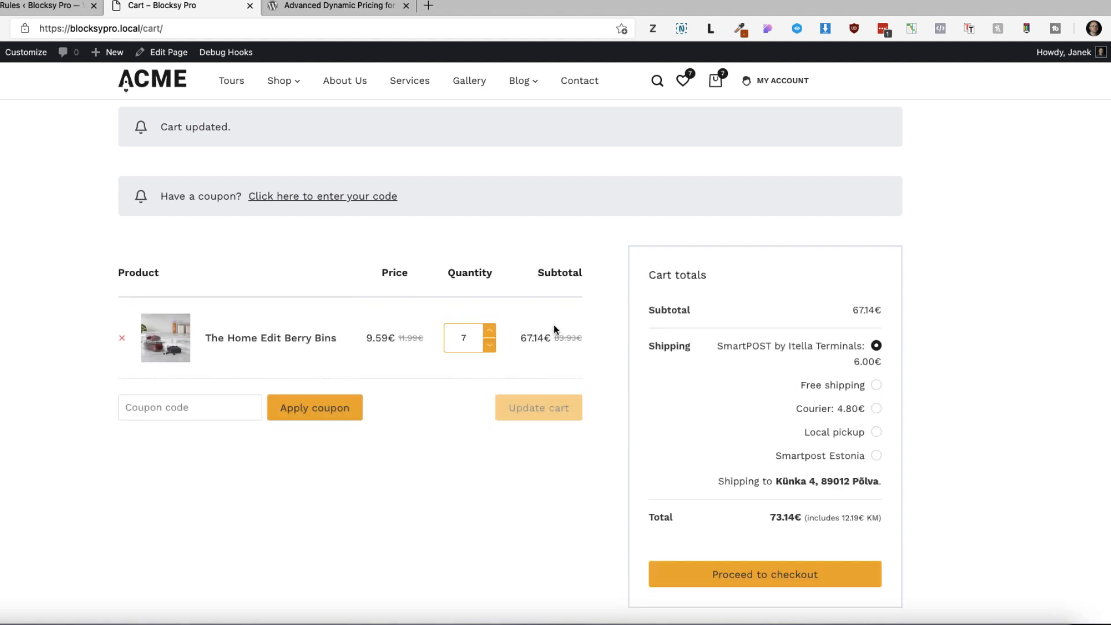
drag(388, 337, 365, 340)
click(362, 337)
Return to the pricing rules, switch off the "Qty based rules" rule and collapse it.
click(25, 6)
scroll(457, 299, up, 3)
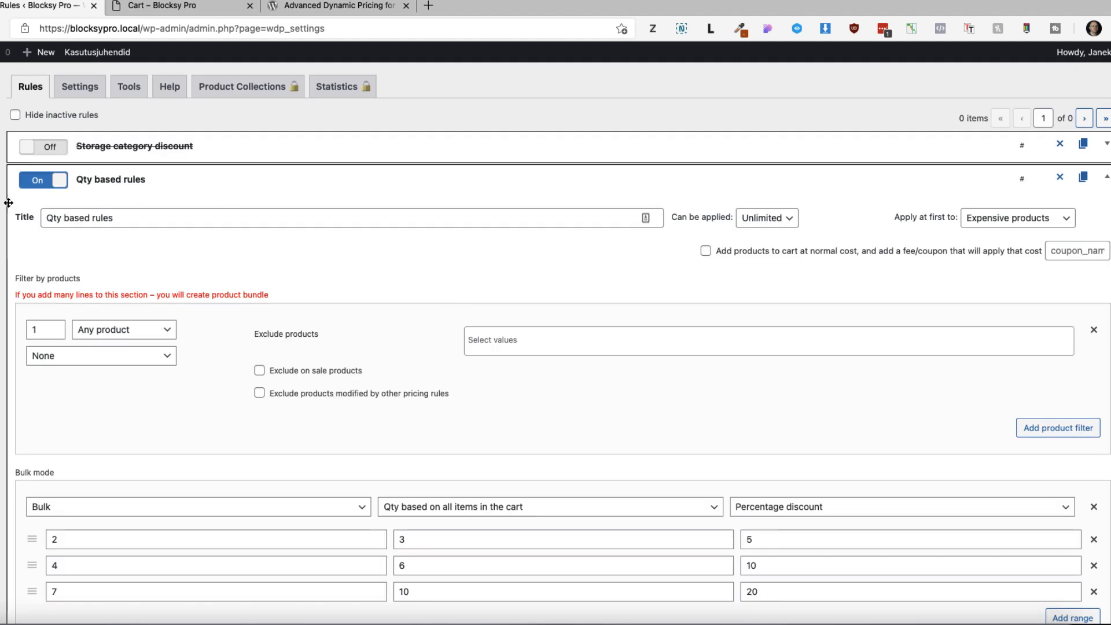
click(35, 187)
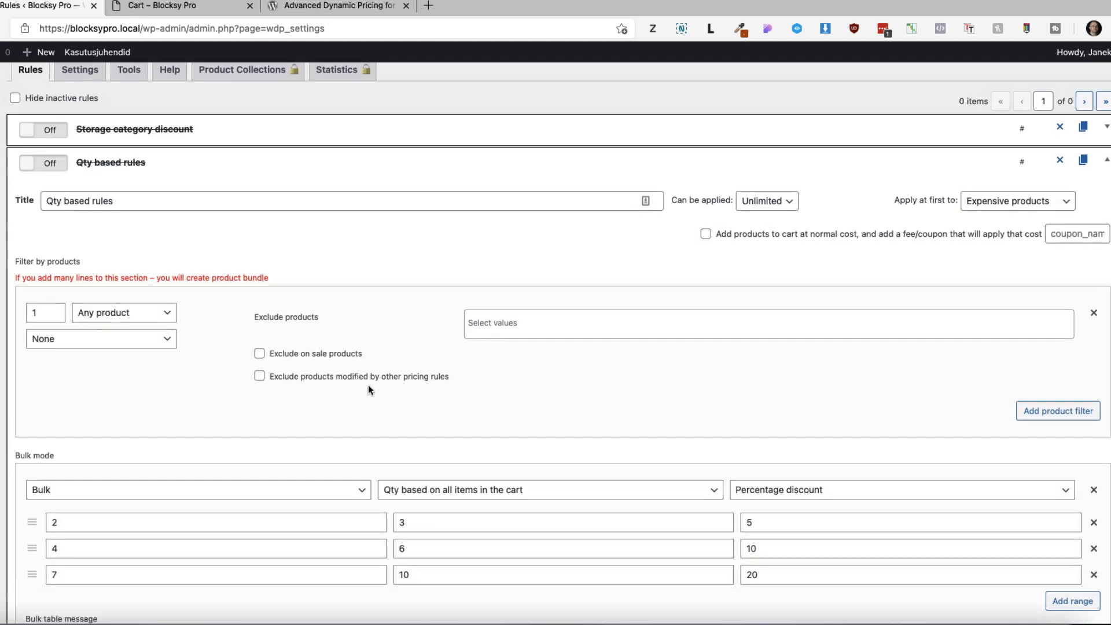
scroll(368, 384, down, 3)
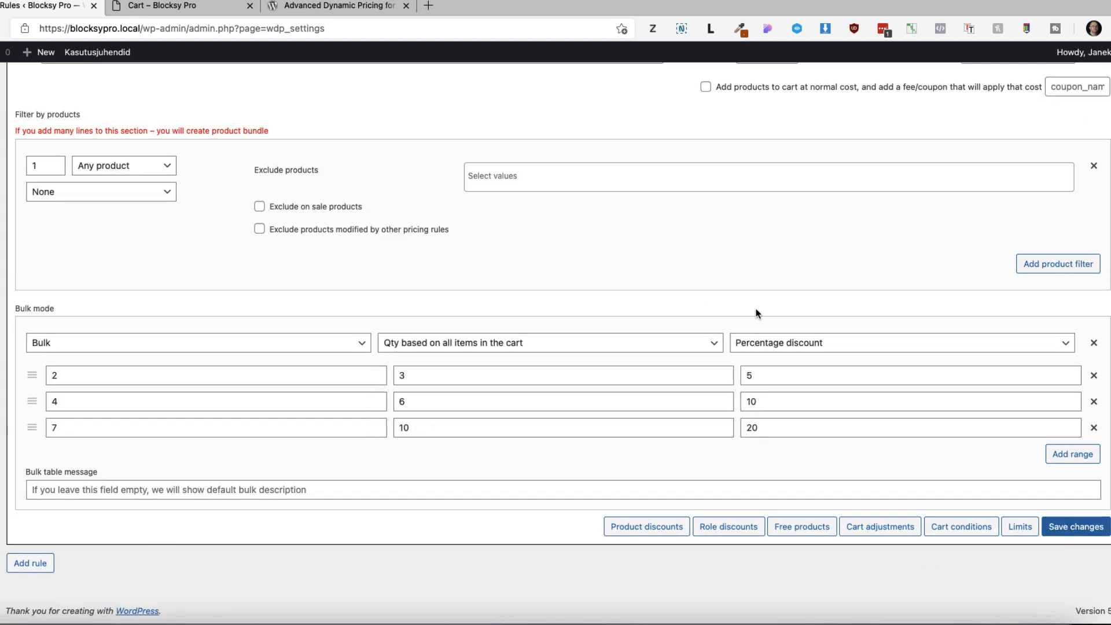
scroll(756, 312, up, 3)
click(1106, 178)
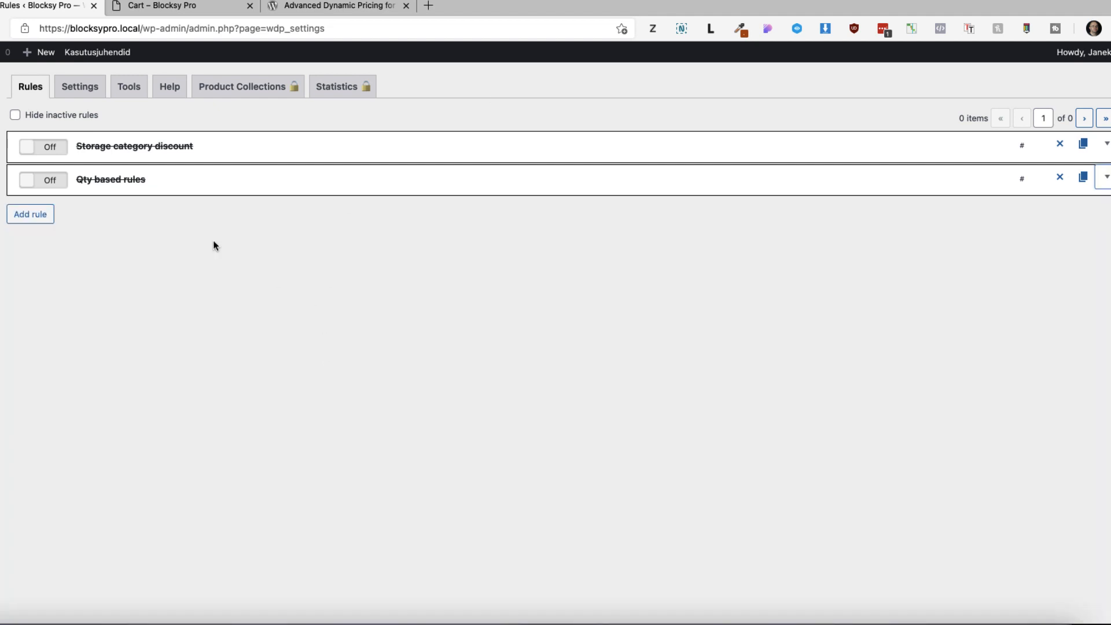
Add a new rule titled "Role based dicount" with a role discount section.
click(31, 214)
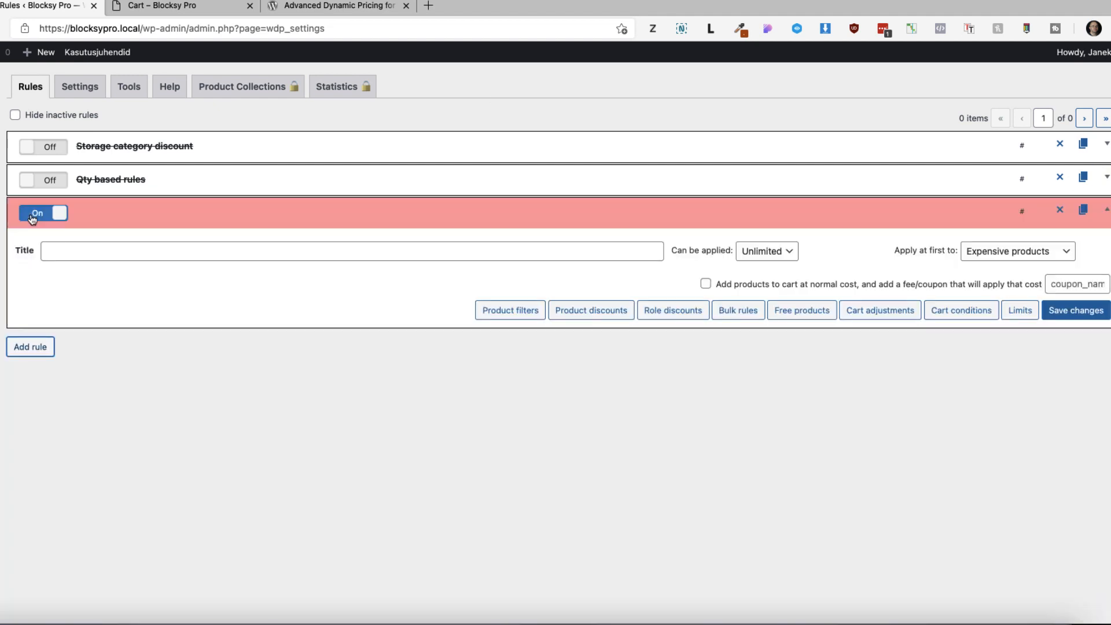
click(673, 311)
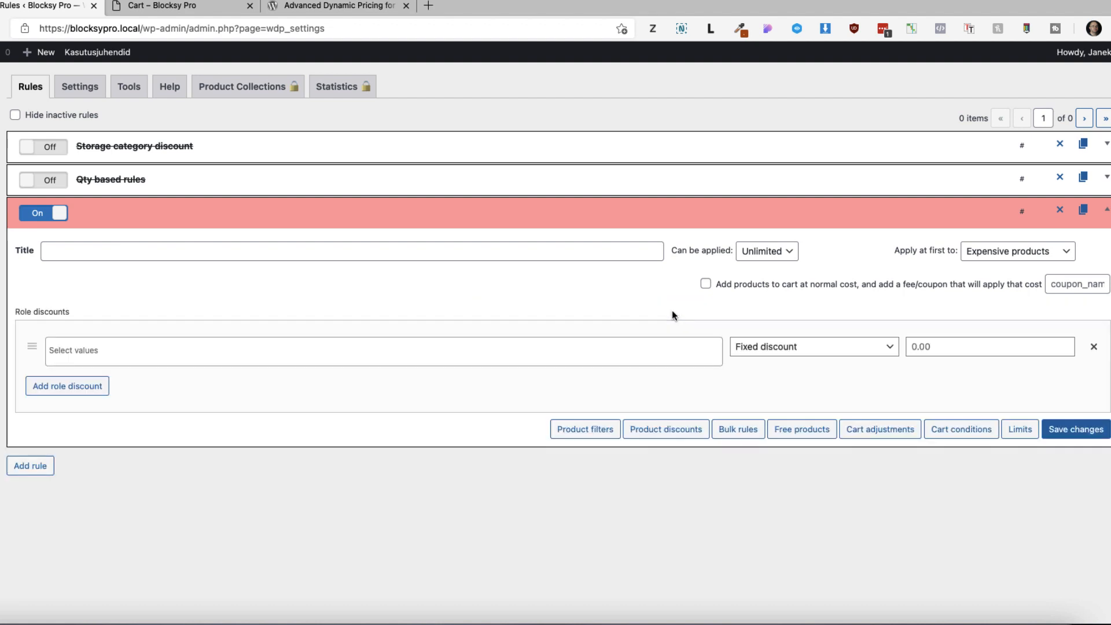
click(96, 246)
text(Role bas)
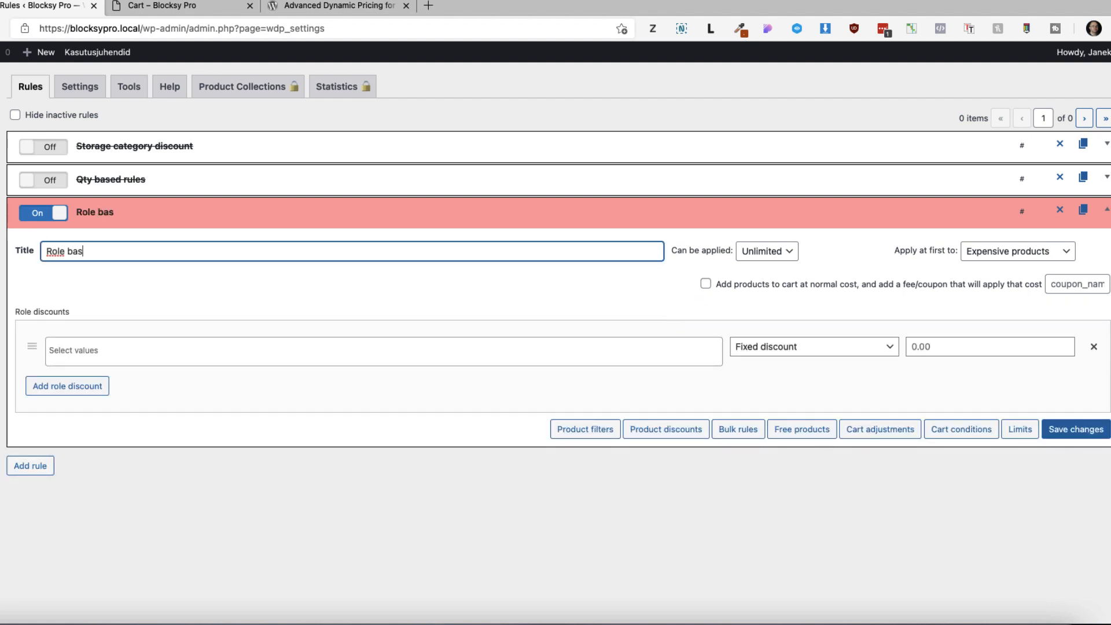
text(ed dicount)
Assign the Customer role to the role discount.
click(122, 357)
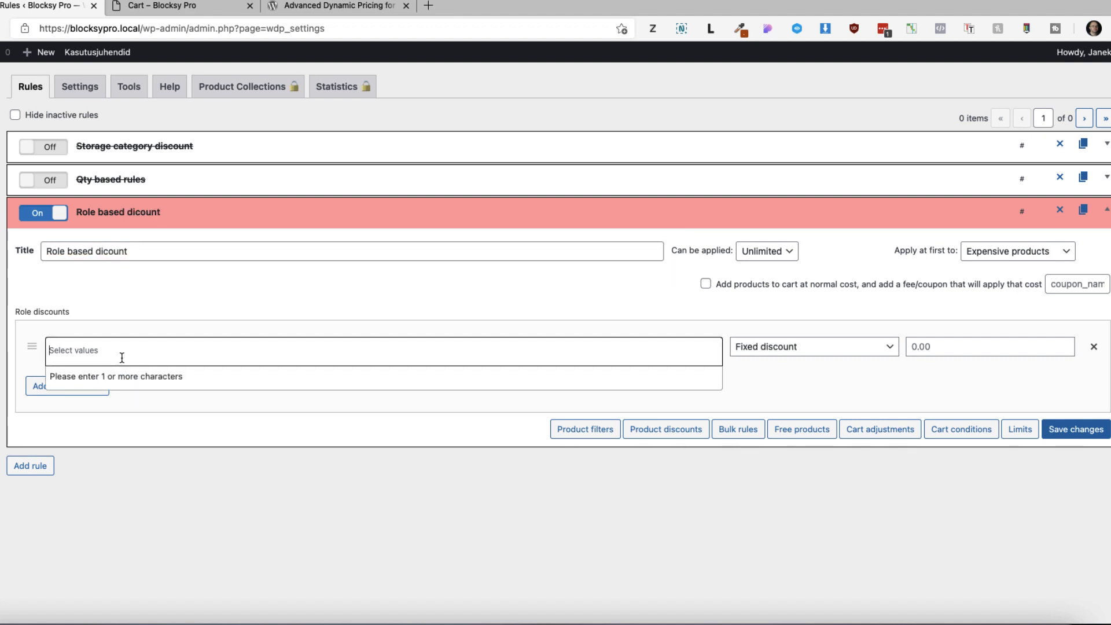
text(cyu)
key(BackSpace)
key(BackSpace)
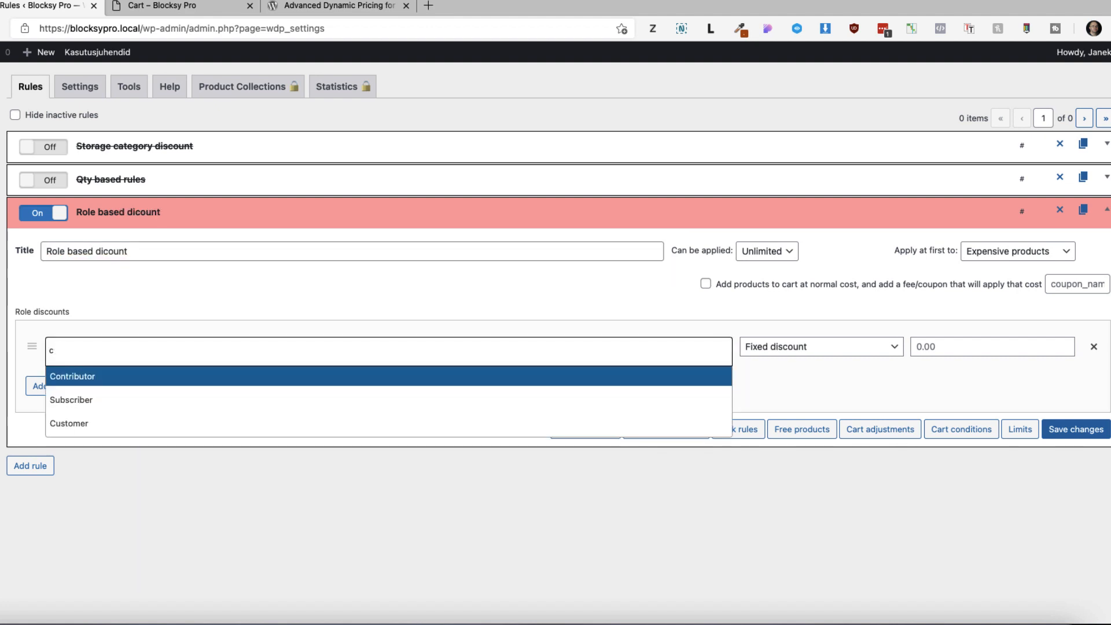
click(80, 415)
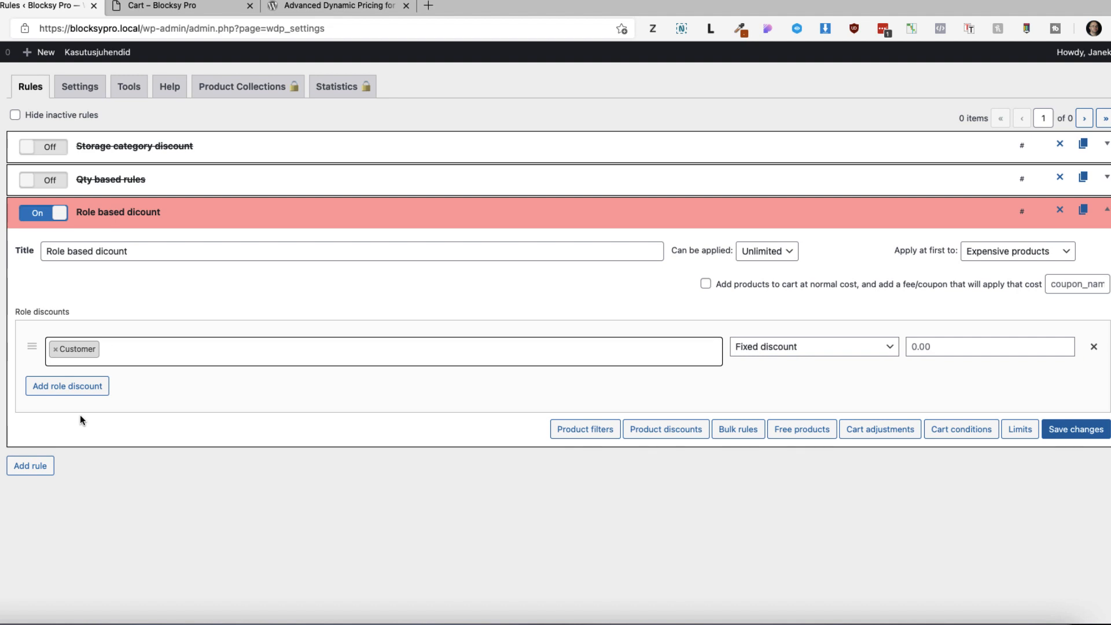
Try to give the Customer role a percentage discount of 10.
click(837, 349)
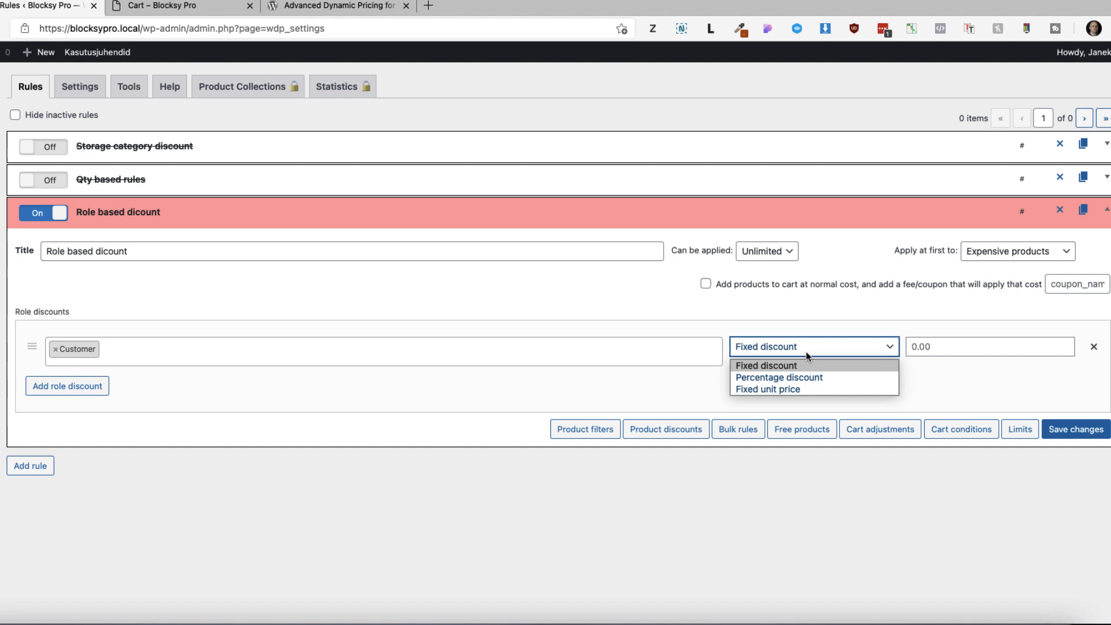
click(768, 377)
click(929, 347)
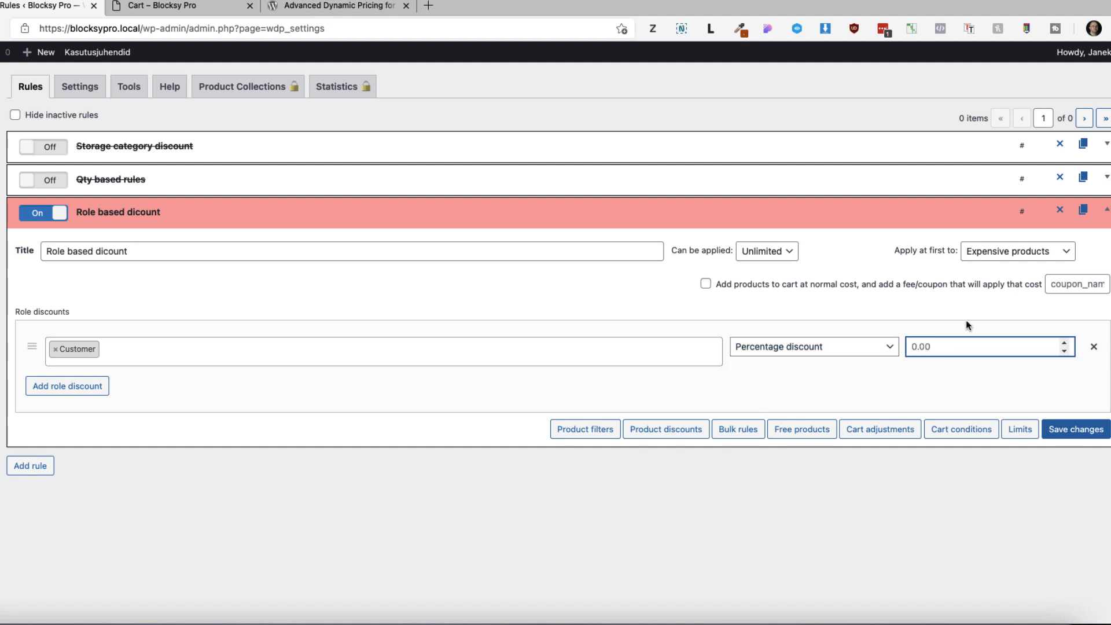
text(10)
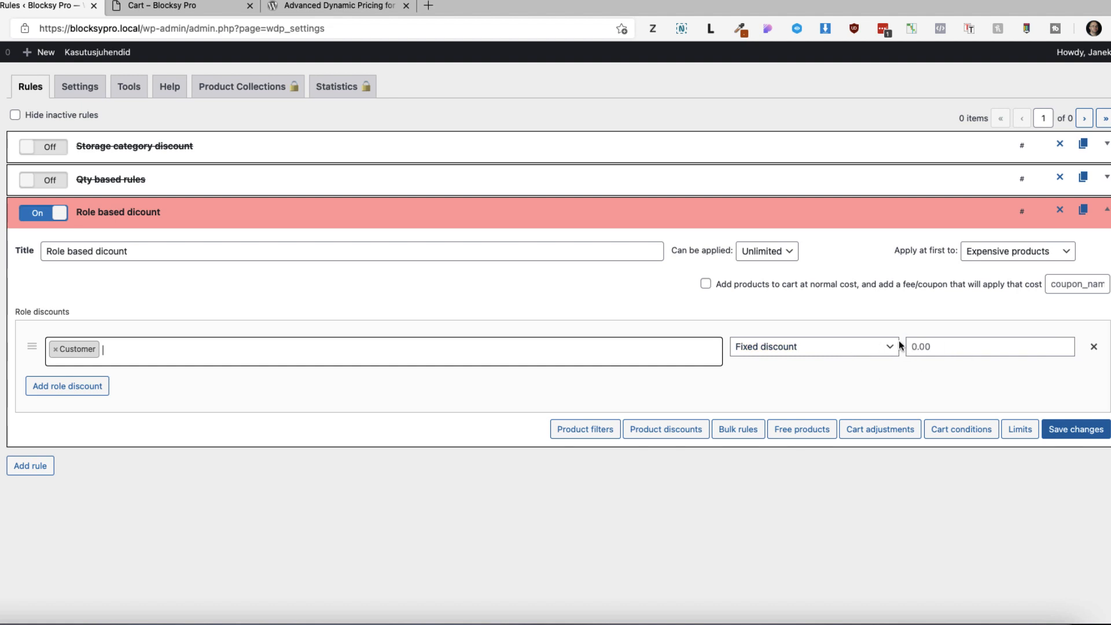
Add a product filter to the role-based rule that limits it to the Storage category.
click(582, 431)
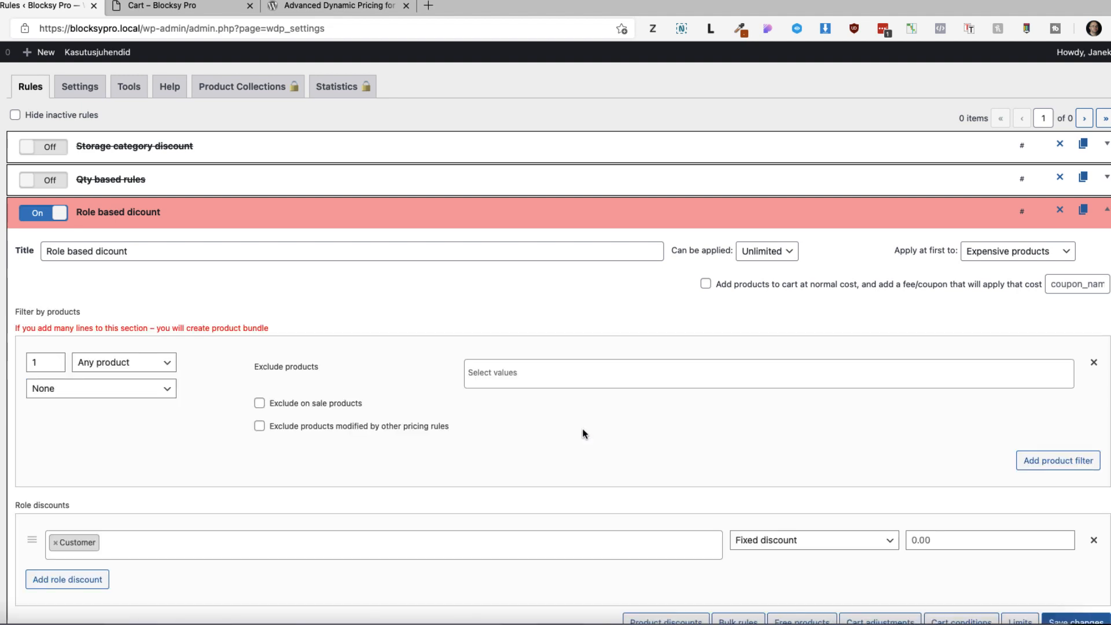
scroll(213, 374, down, 3)
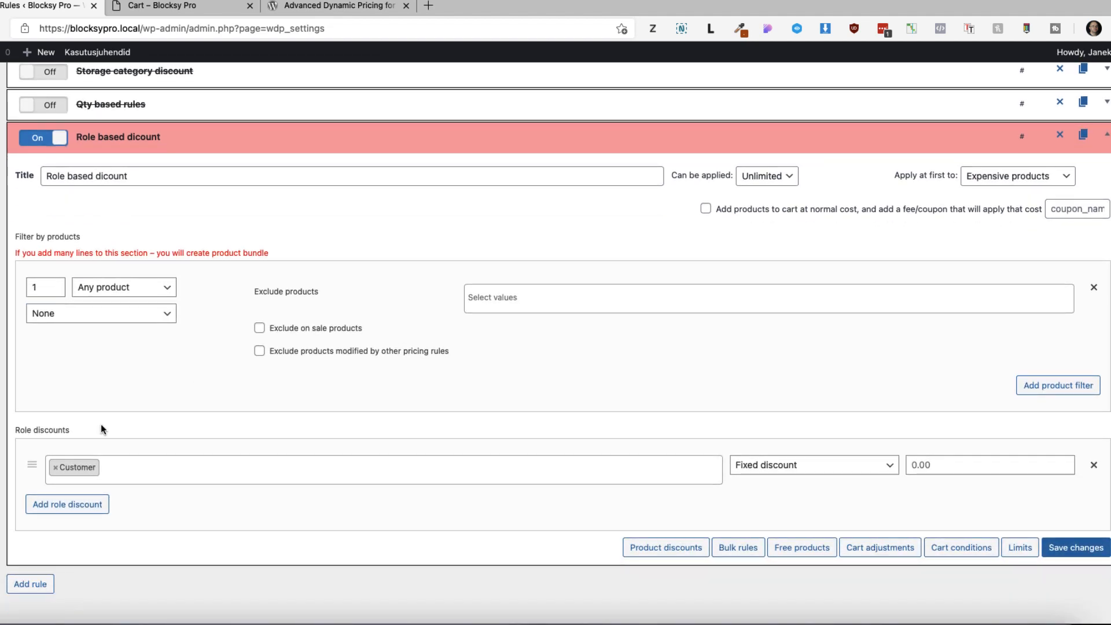
click(121, 288)
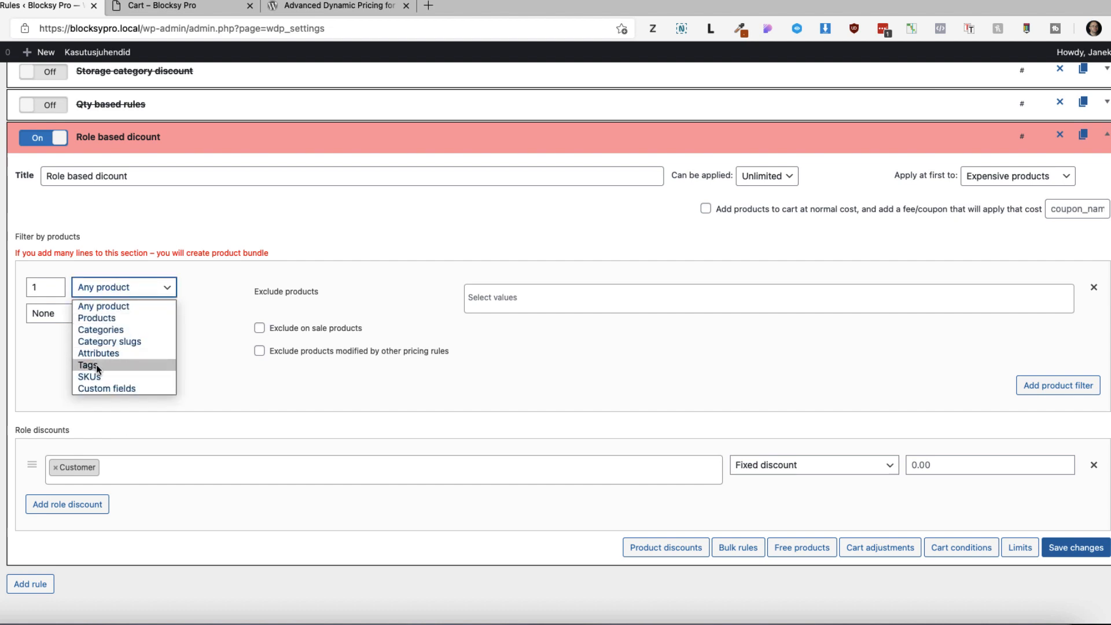
click(109, 330)
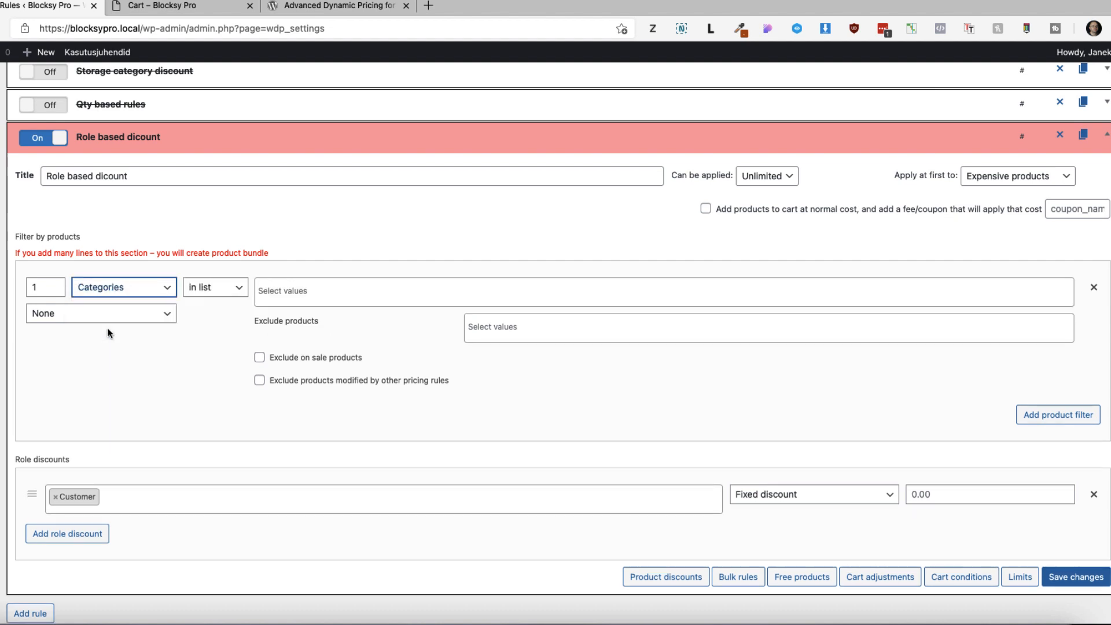
click(310, 291)
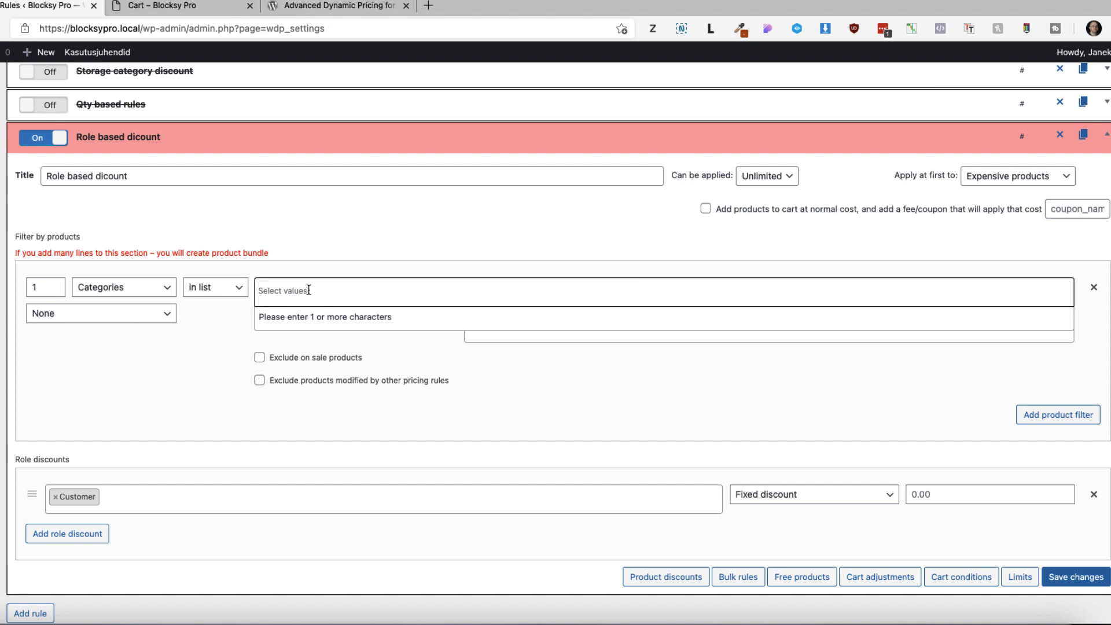
text(s)
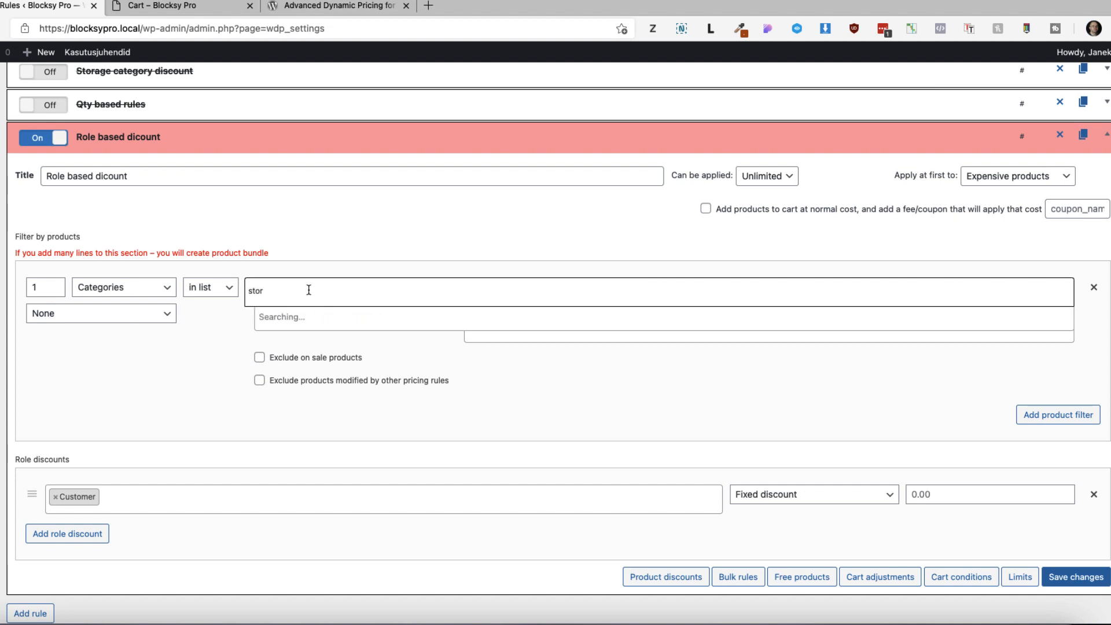
text(tor)
key(Return)
Set the Customer role discount to a percentage discount of 10 and save the rule.
scroll(520, 465, down, 2)
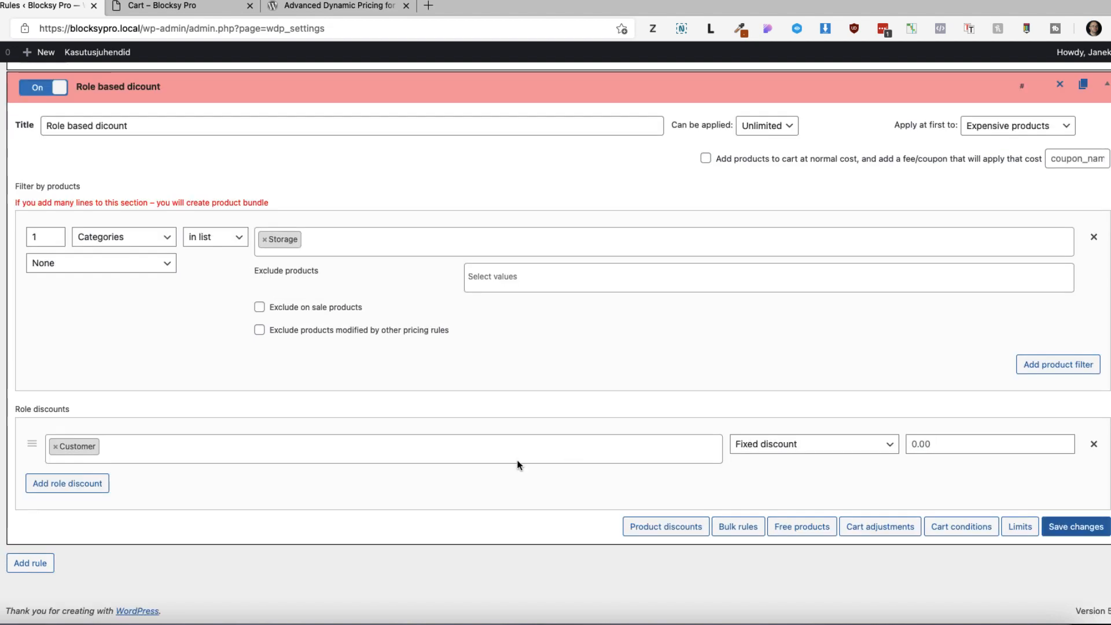
click(815, 445)
click(770, 473)
click(947, 444)
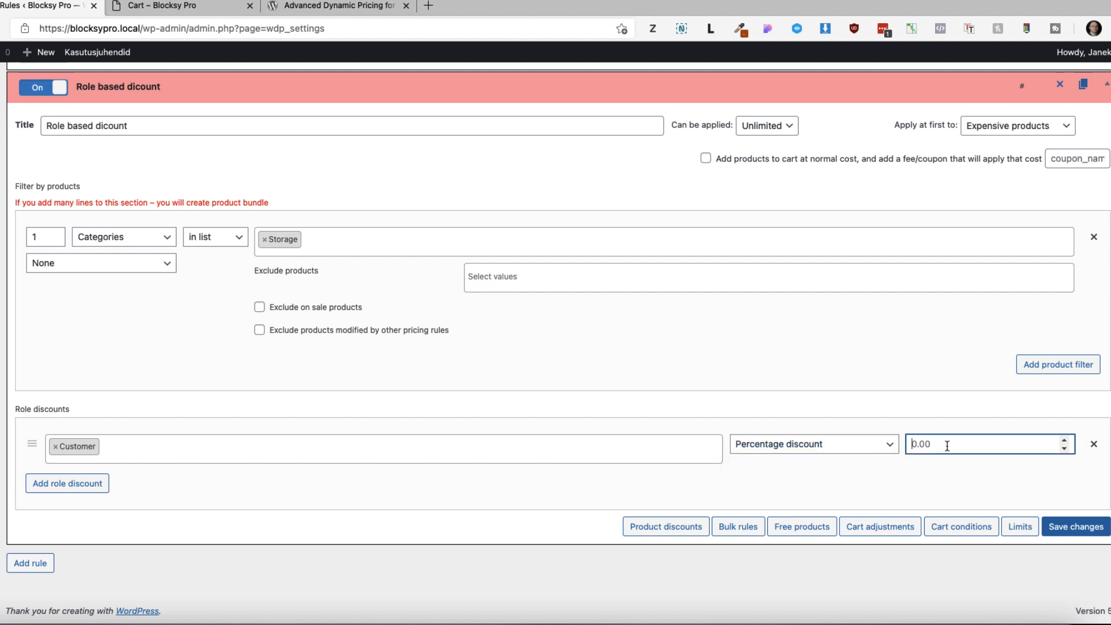
text(10)
click(1076, 527)
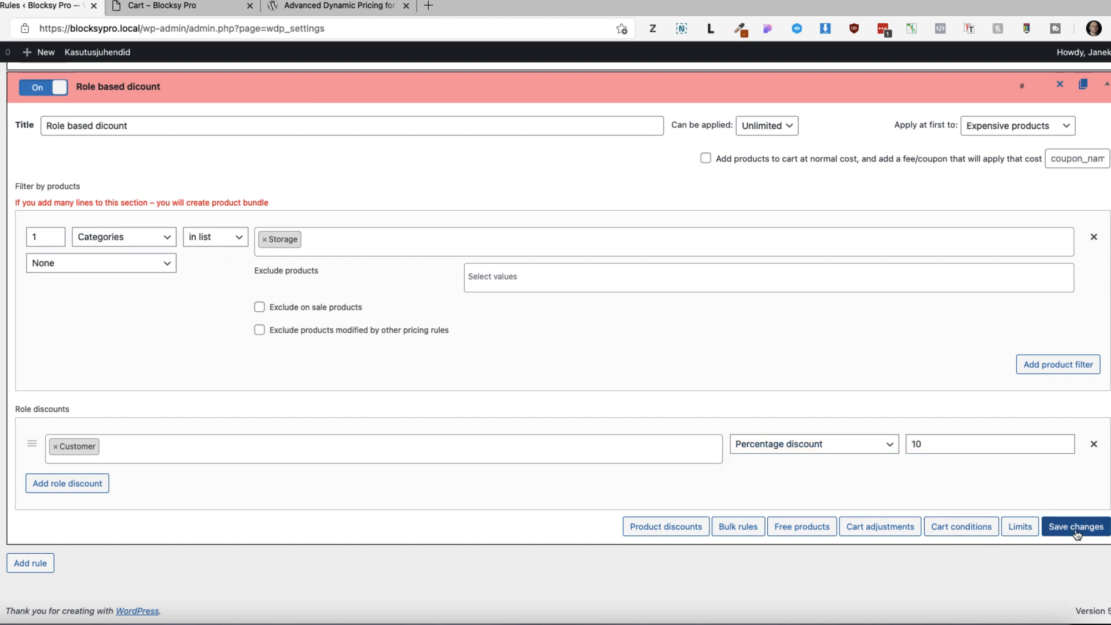
Reload the storefront cart to check the Berry Bins unit price, and switch to the private browser window with the store's home page.
click(170, 8)
key(super+r)
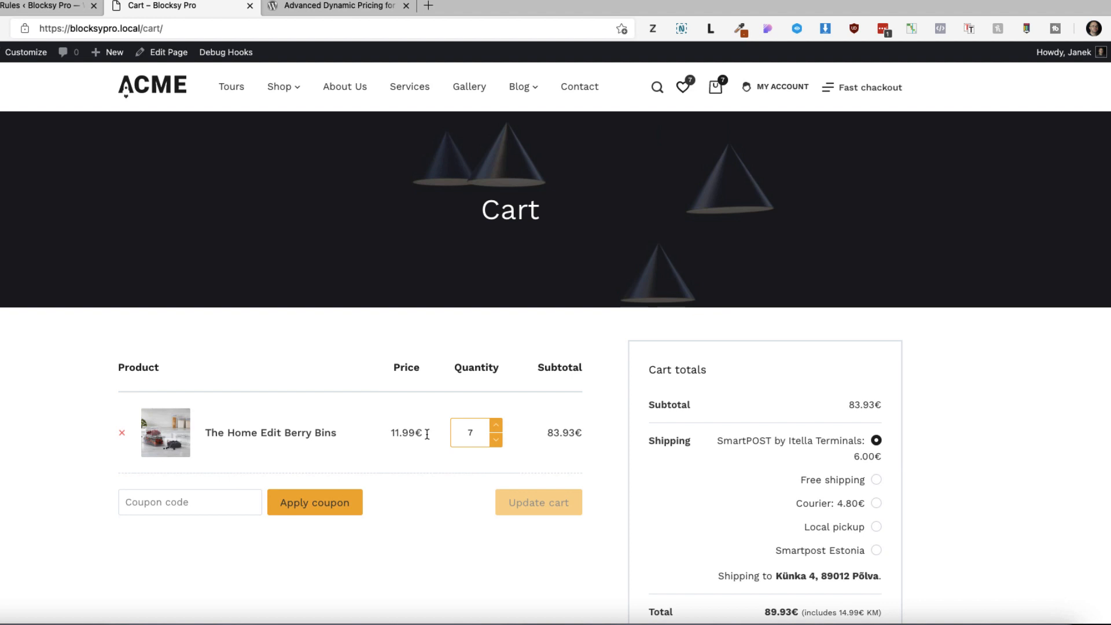
drag(427, 435, 388, 434)
key(ctrl+shift+Tab)
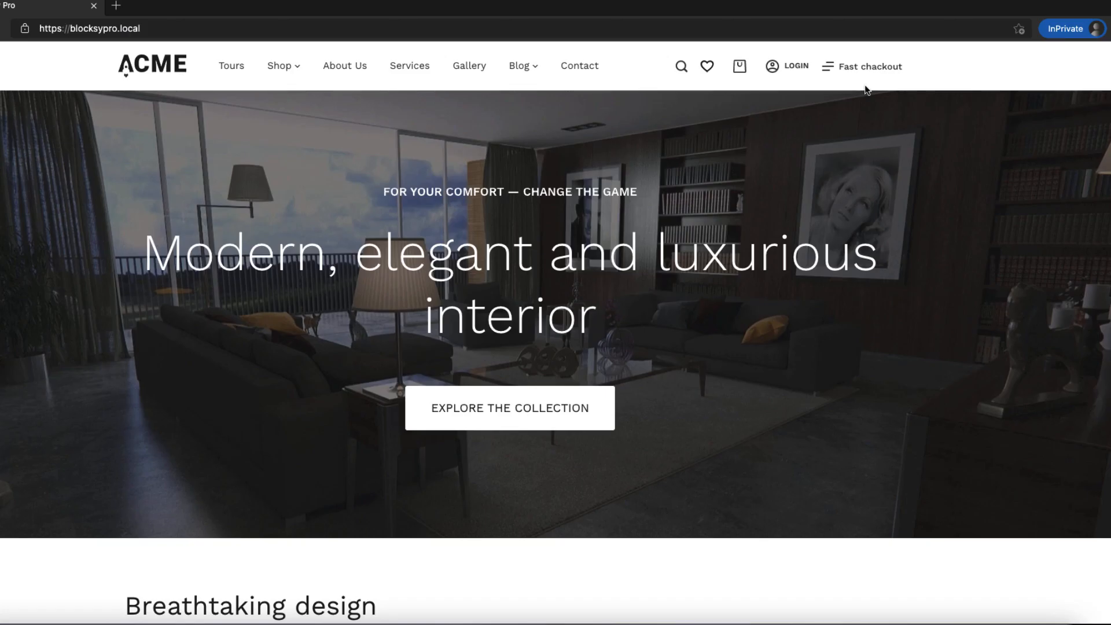
Log in to the store with the customer account's username and password, then open the Storage category.
click(790, 68)
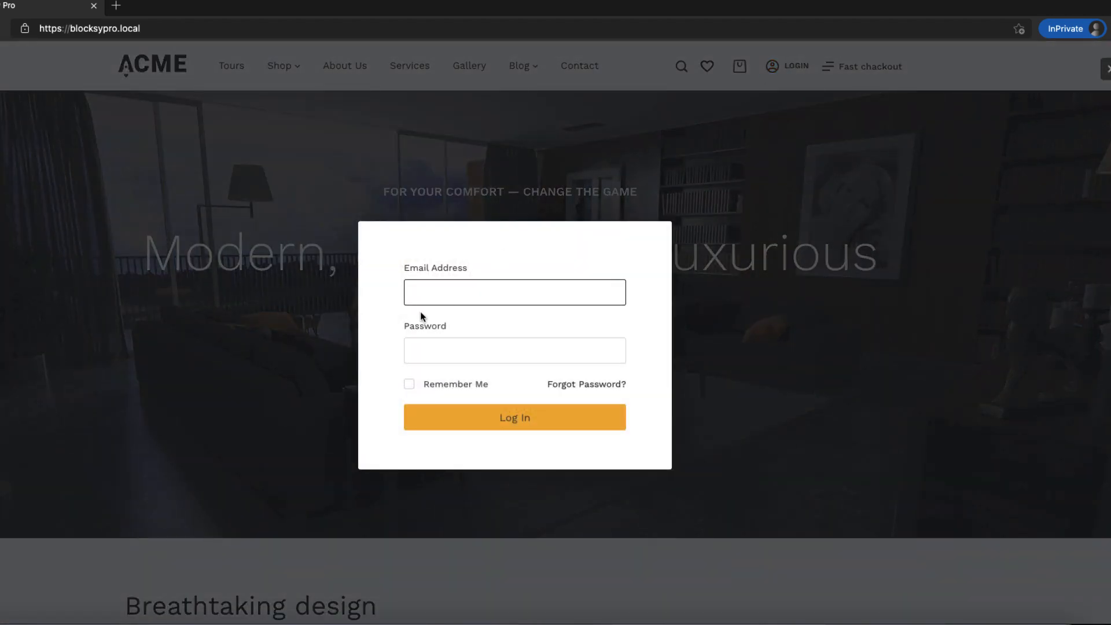
text(customer)
mouse_move(285, 90)
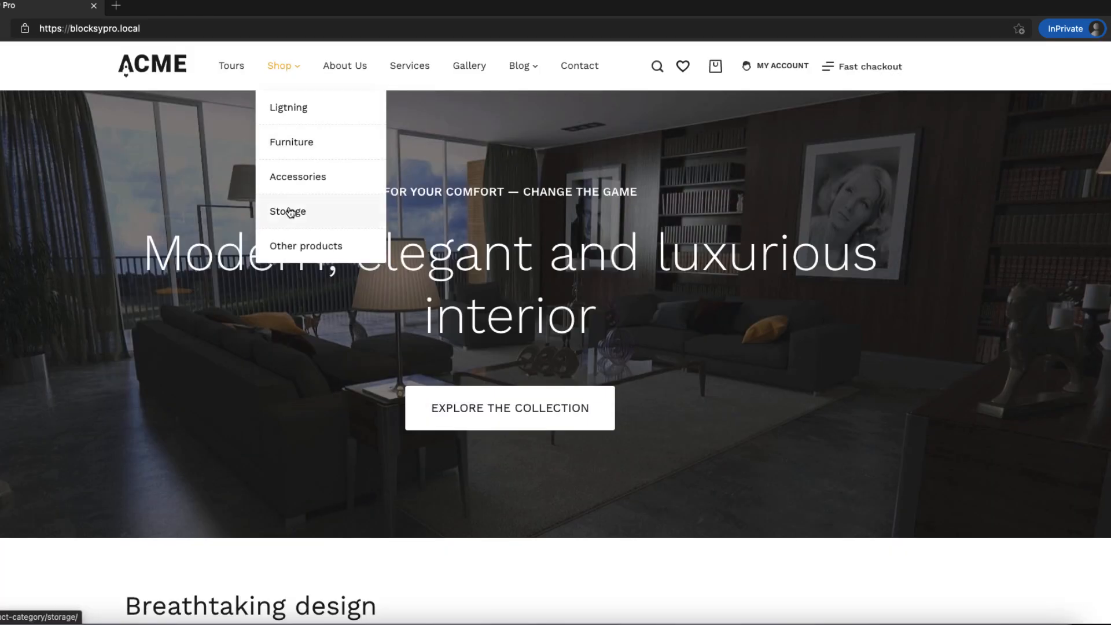
click(290, 213)
Add The Home Edit Berry Bins to the cart and check its discounted price in the product list.
scroll(571, 392, down, 5)
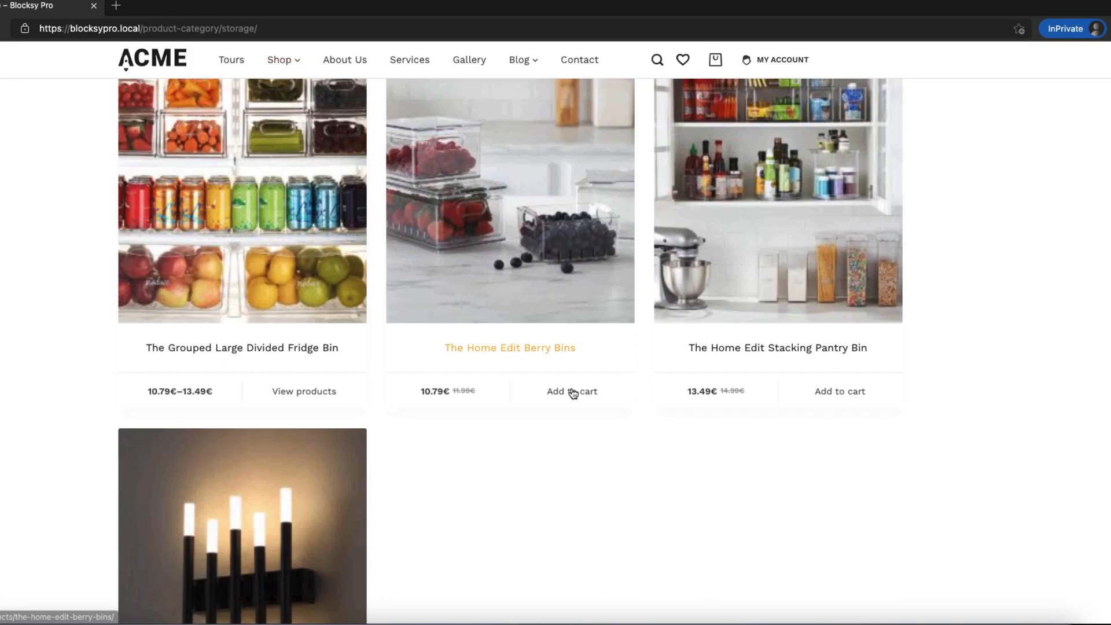
click(598, 388)
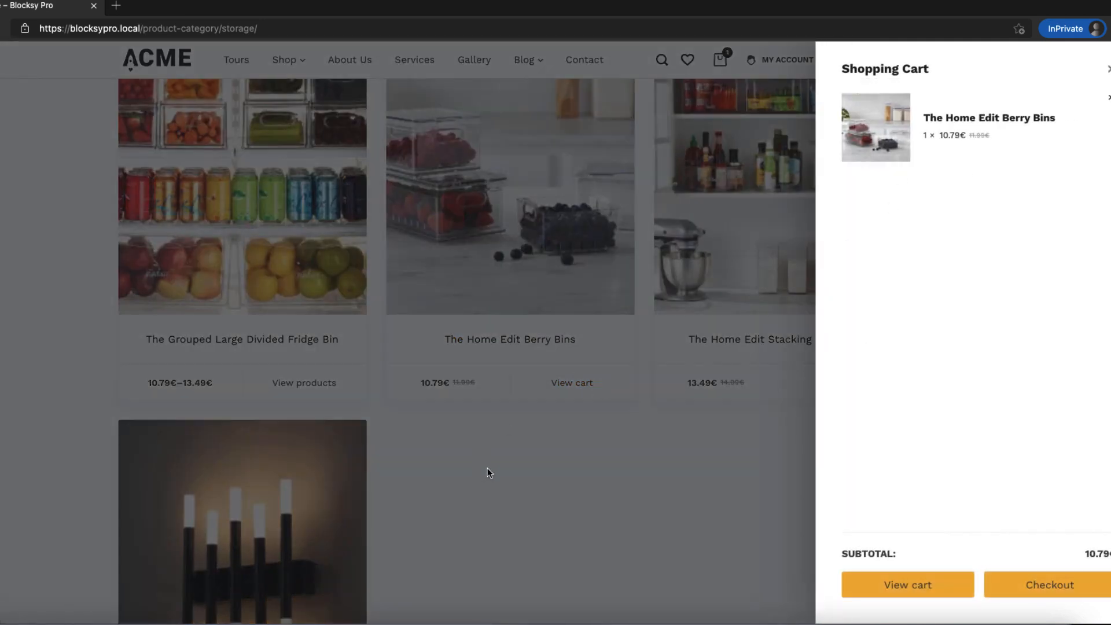
click(488, 472)
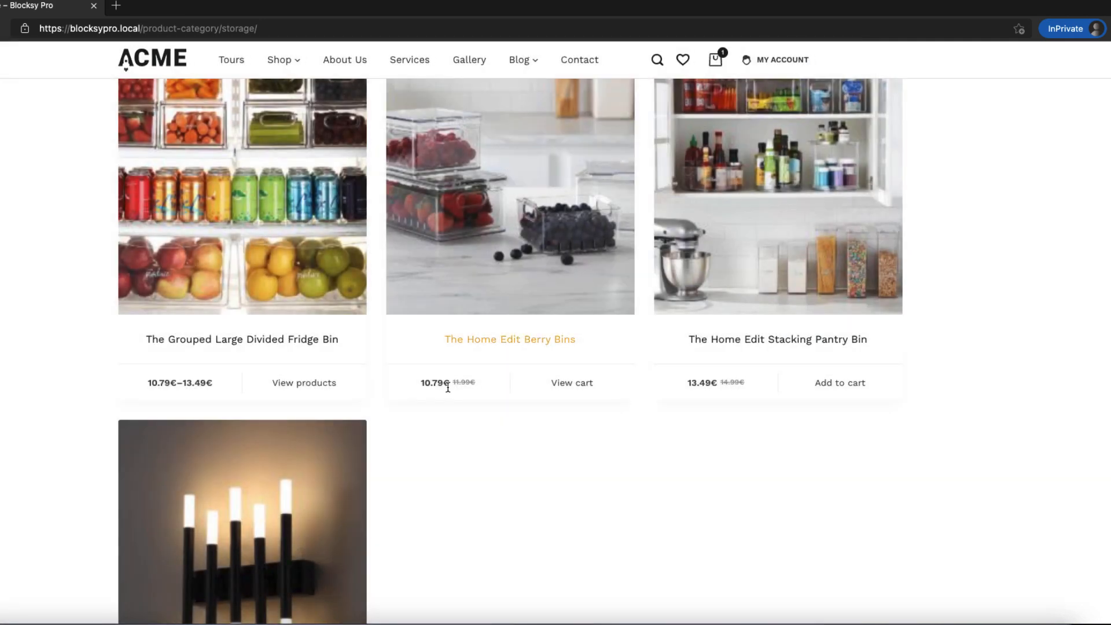
drag(451, 383, 421, 384)
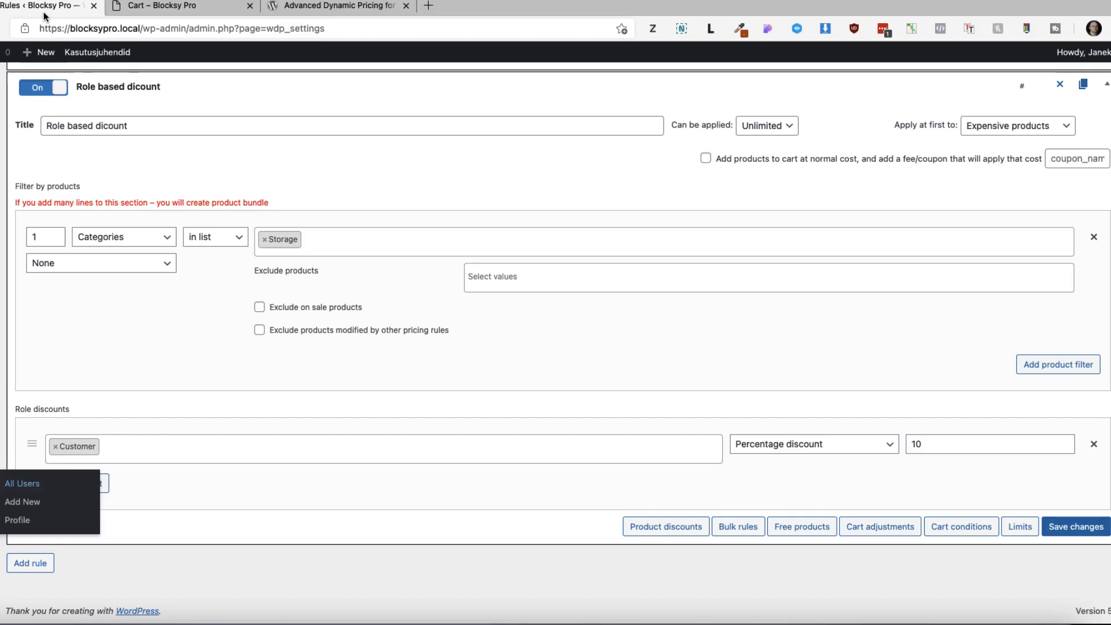
In the admin window, set the Customer role's percentage discount to 20 and save the role-based rule.
drag(925, 447, 902, 447)
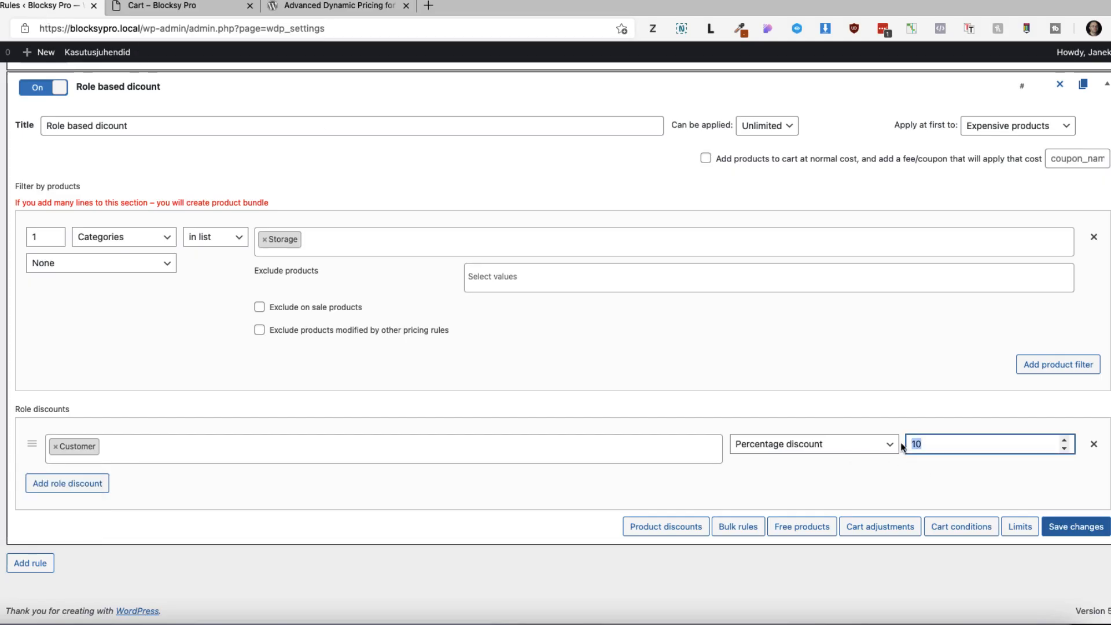
text(20)
click(1090, 527)
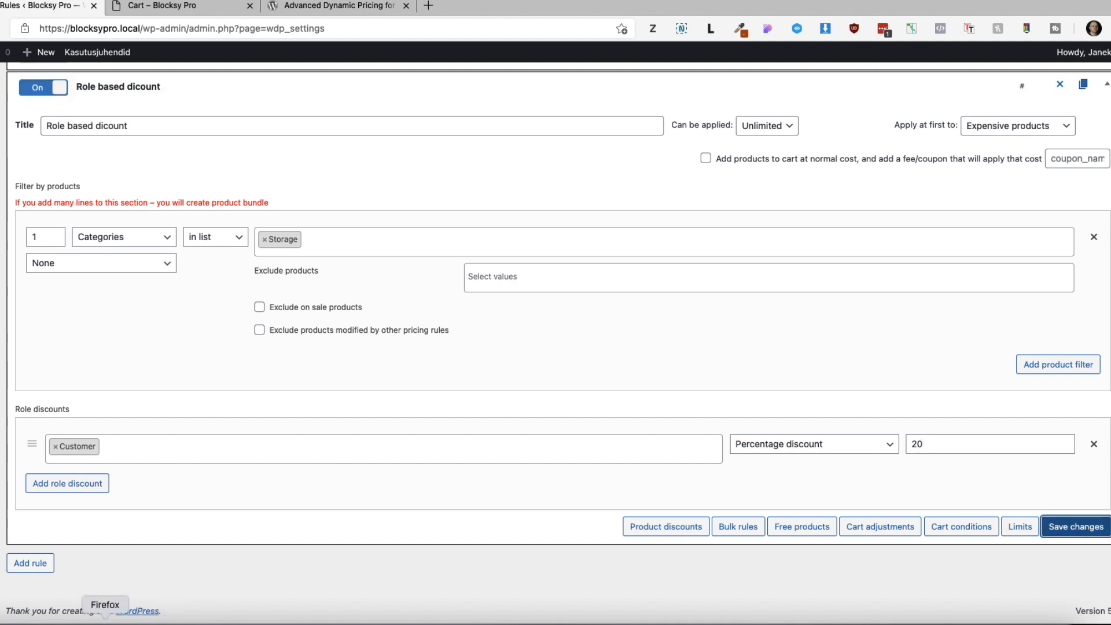
Switch to the private window and reload the Storage category to check the Berry Bins price.
key(super+grave)
key(super+r)
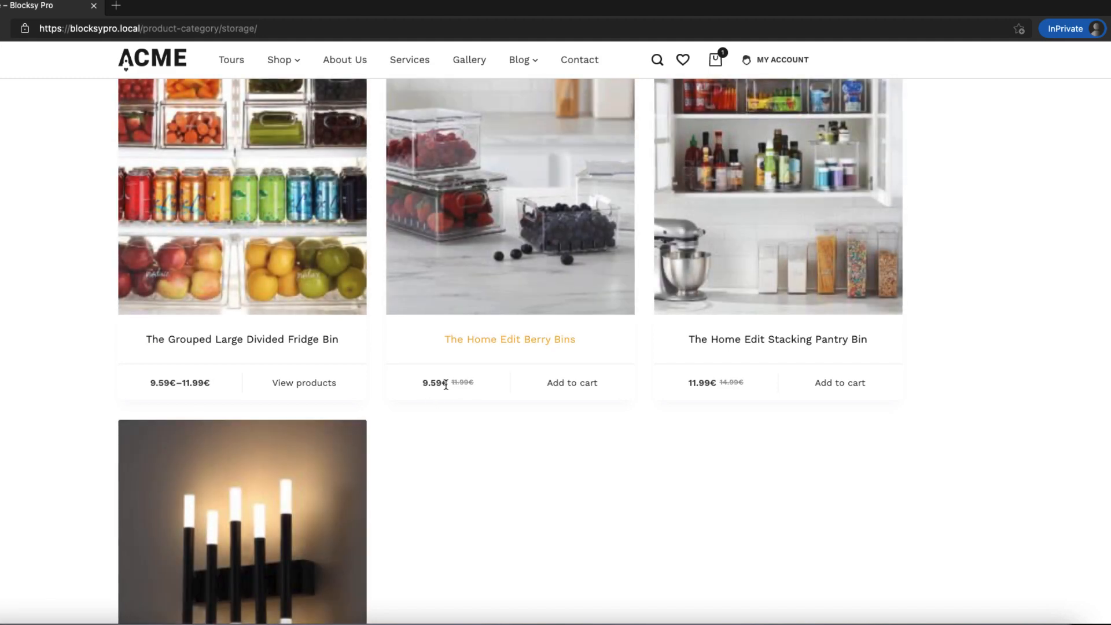
drag(446, 385, 424, 385)
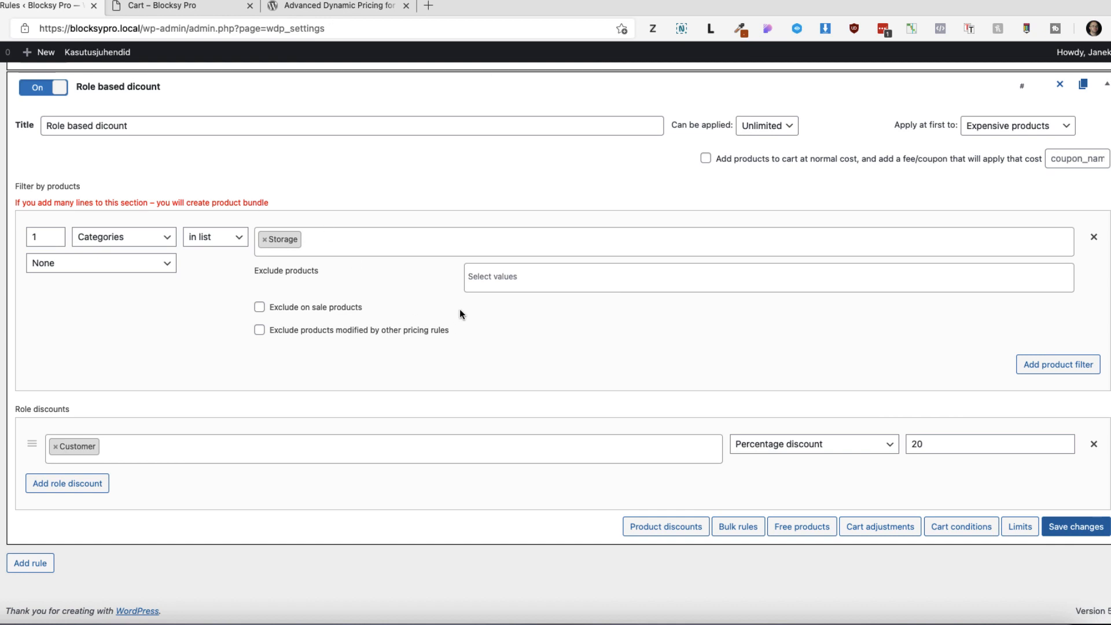
Change the Customer role discount to a fixed discount and clear its amount.
scroll(462, 312, up, 1)
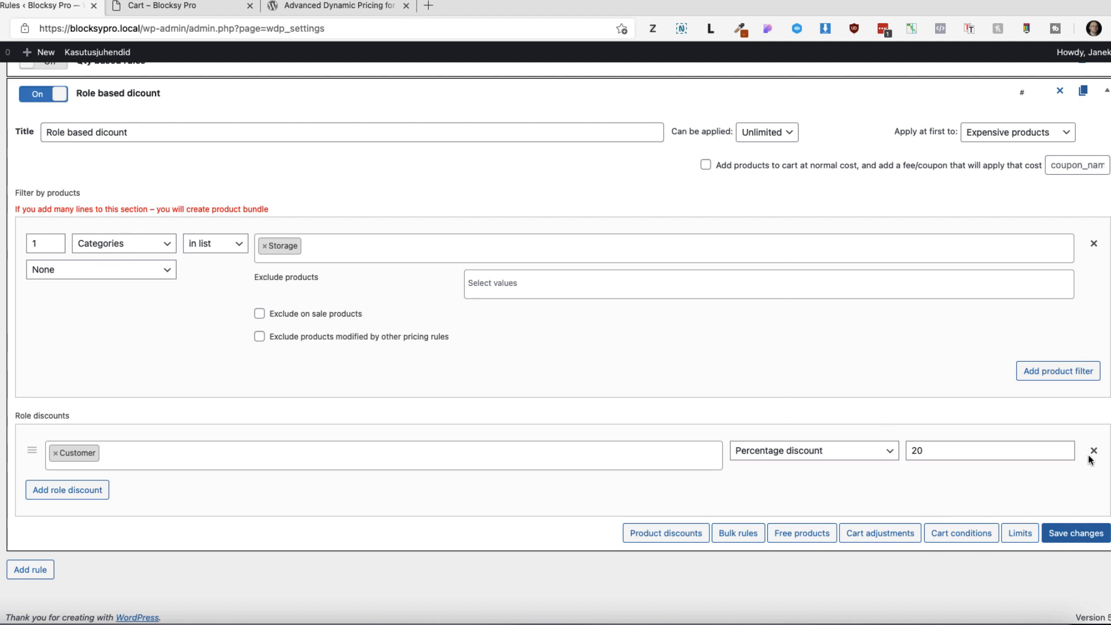
click(846, 453)
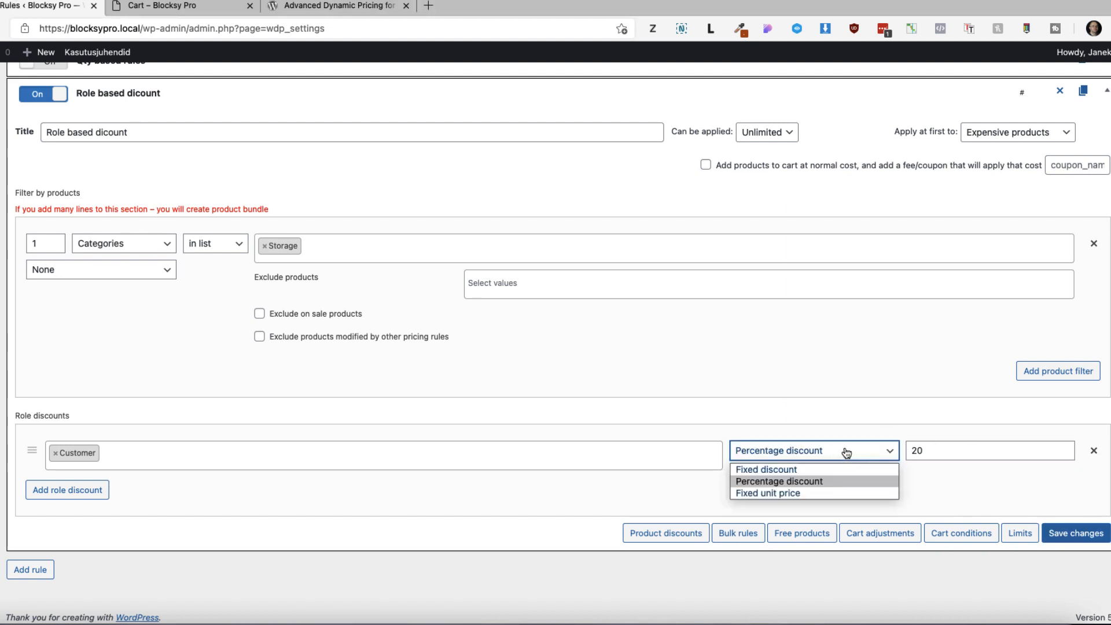
click(798, 479)
double_click(918, 450)
key(BackSpace)
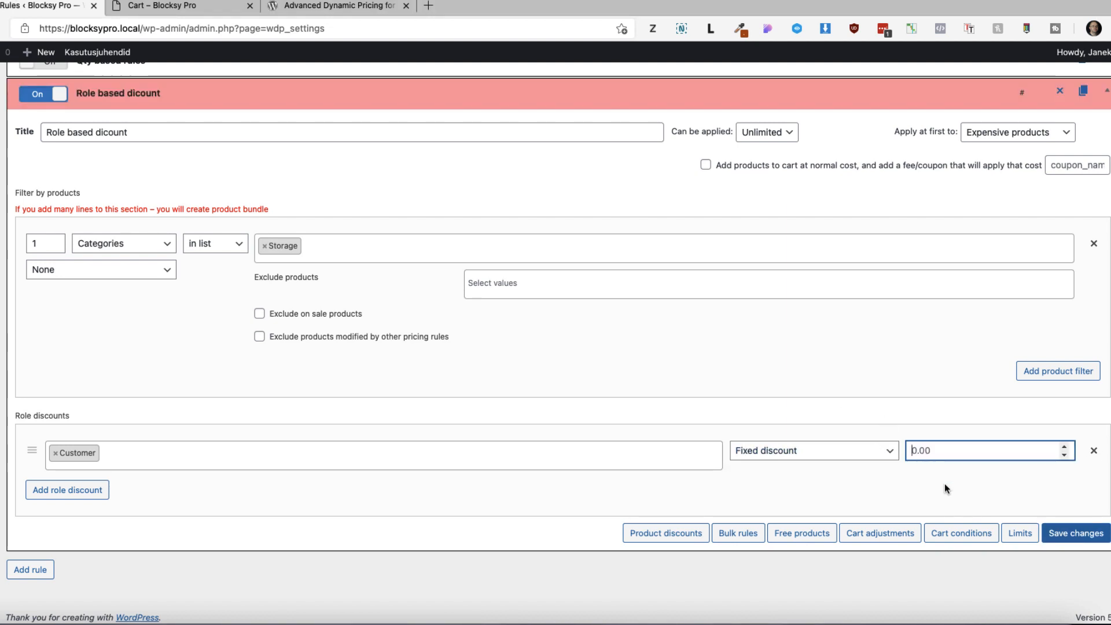
Add bulk rules to the role-based rule, with a percentage discount of 10 for quantities 2 to 3.
click(739, 533)
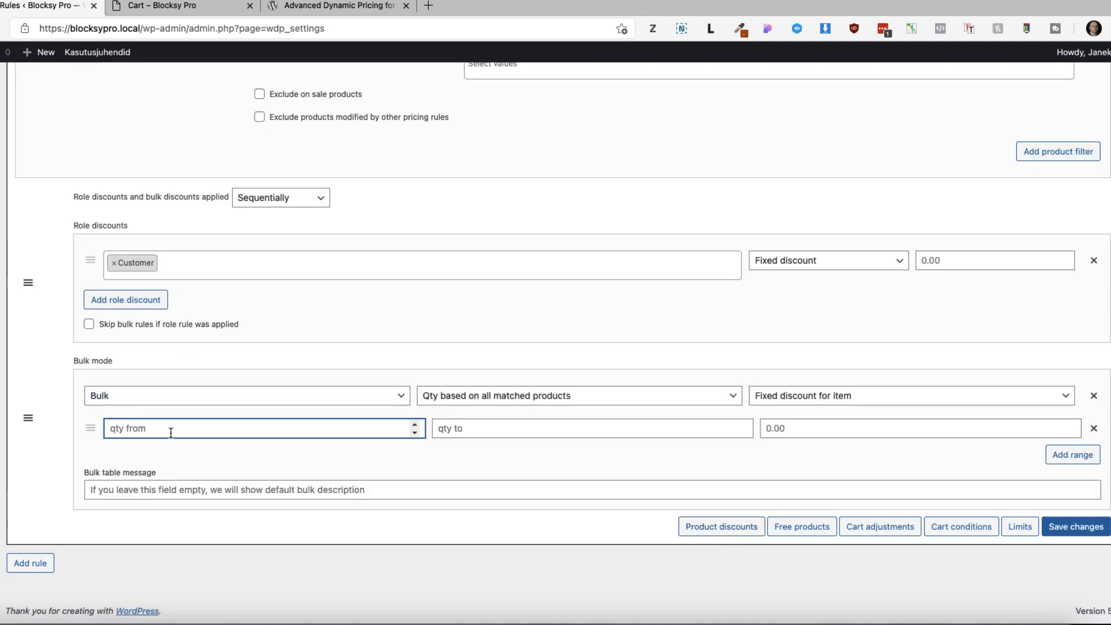
text(2)
click(466, 430)
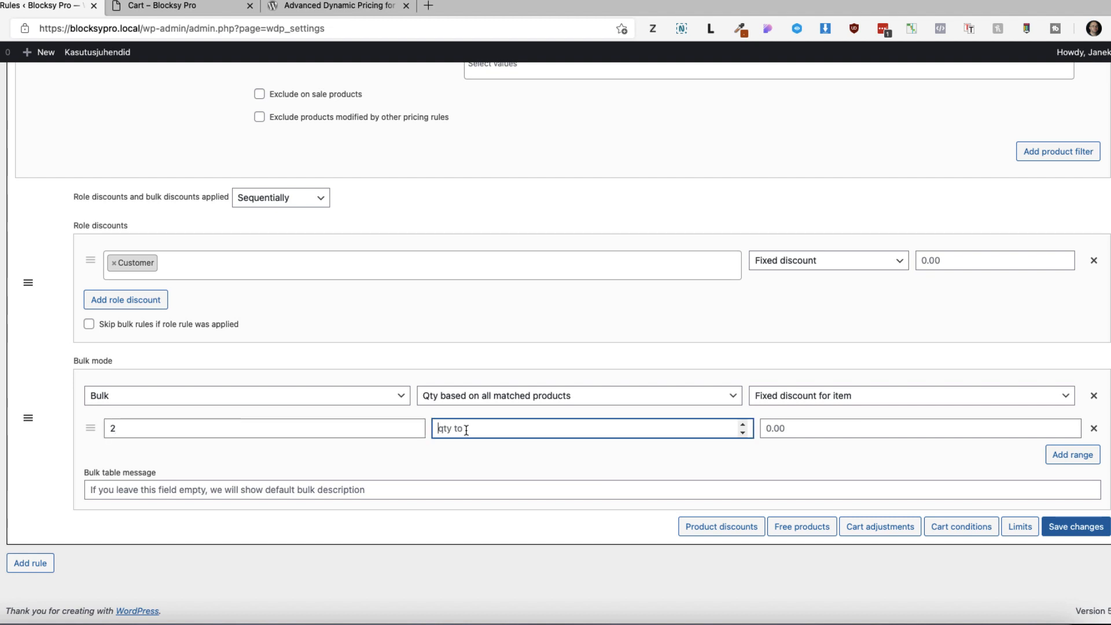
text(3)
click(807, 402)
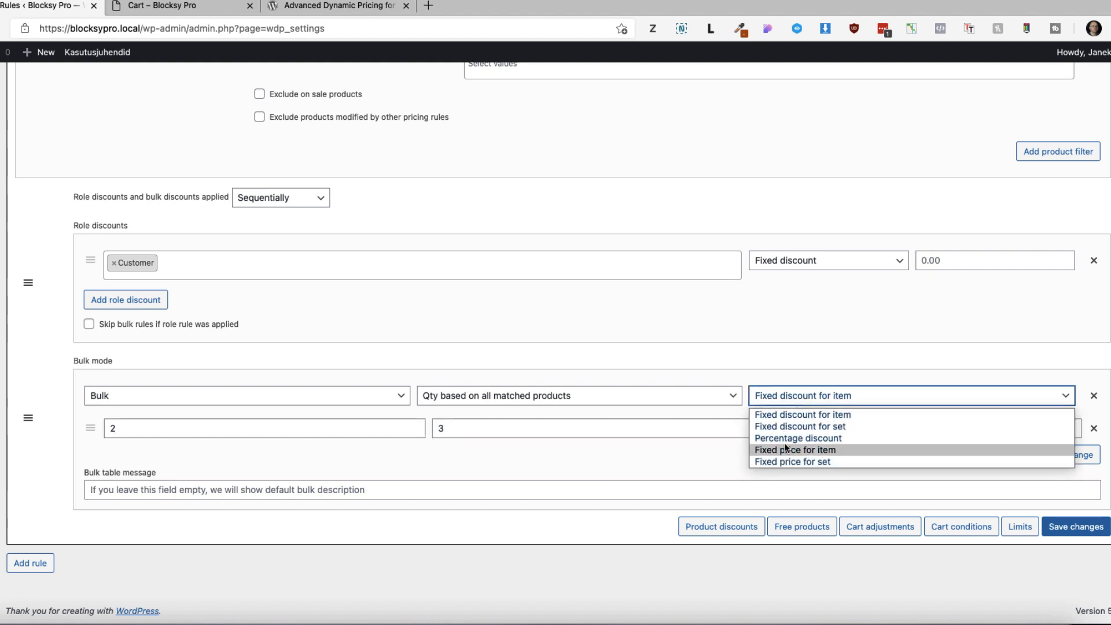
click(786, 437)
click(789, 428)
text(10)
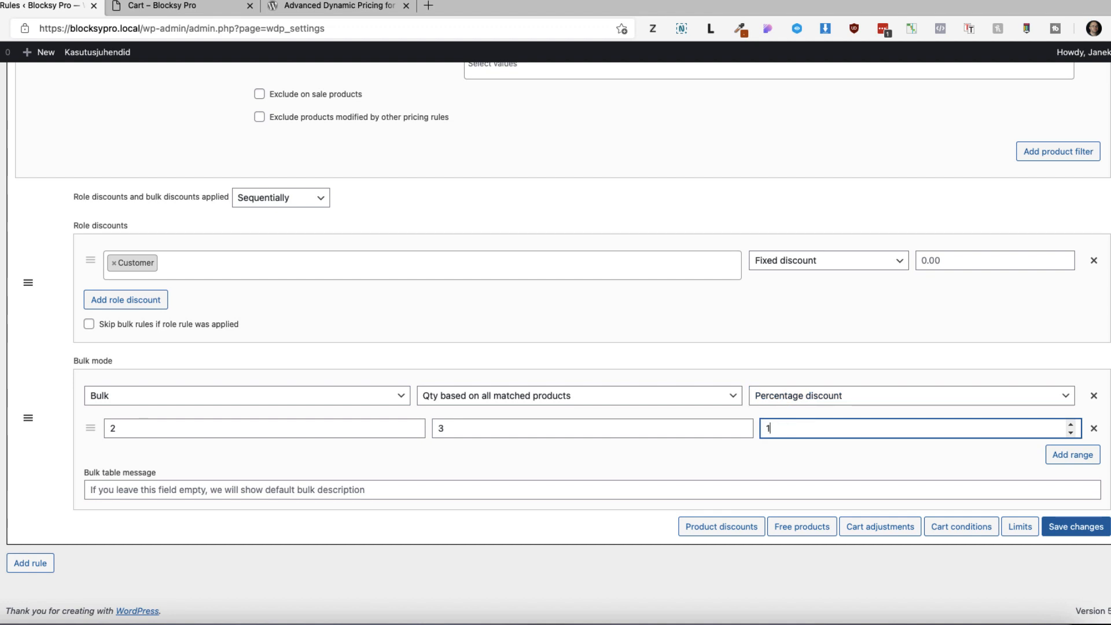
Add a second bulk range for quantities 4 to 6 with a 15 percent discount and save the rule.
click(1073, 455)
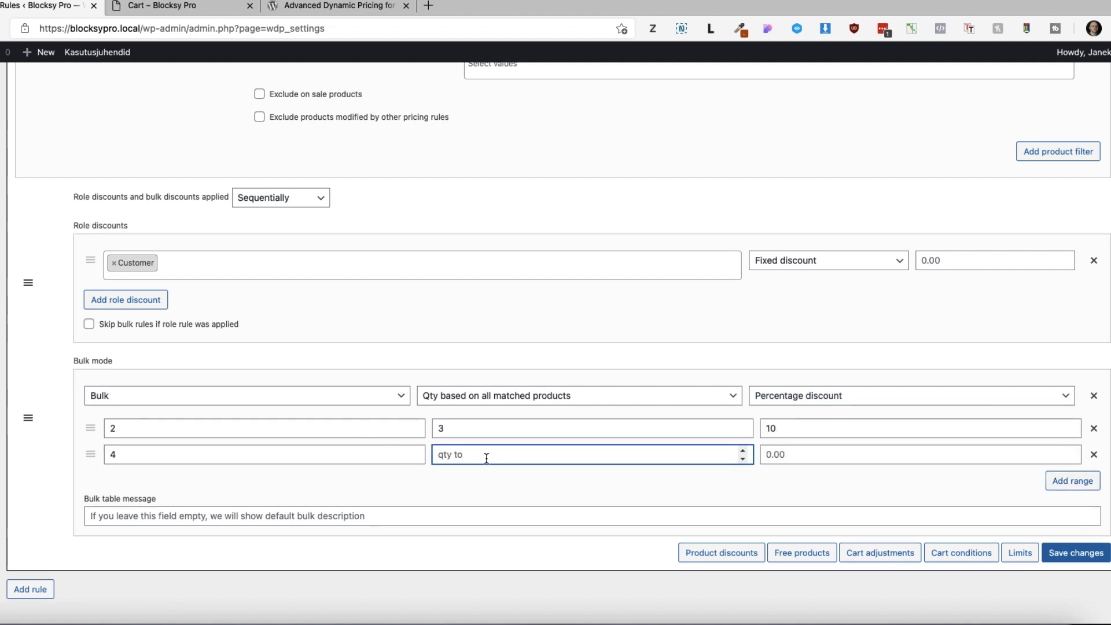
text(6)
click(778, 450)
text(15)
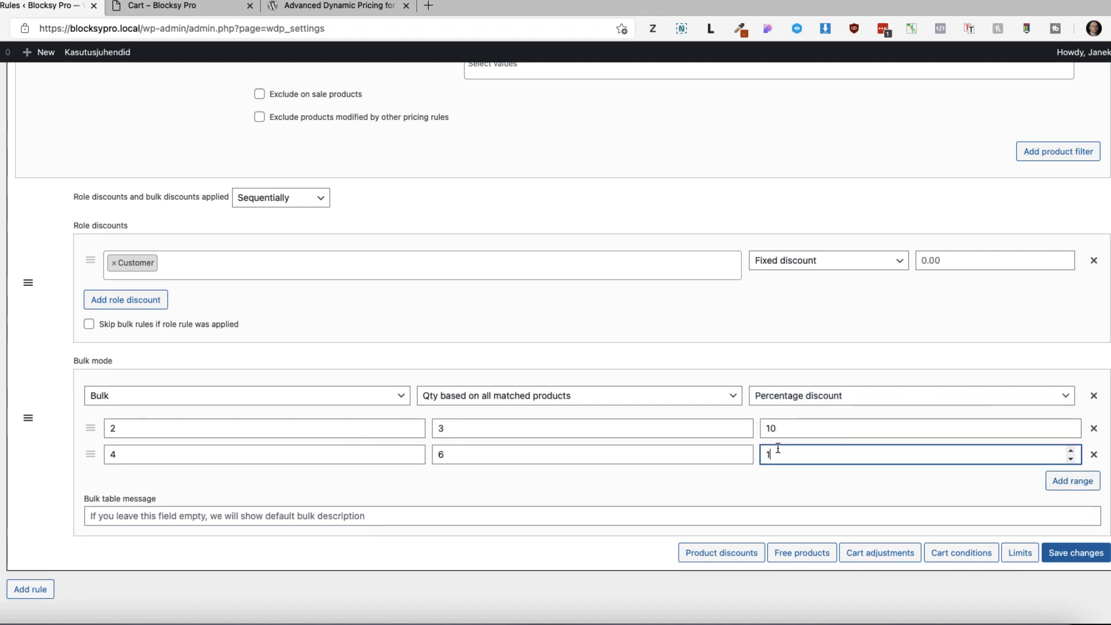
click(1087, 558)
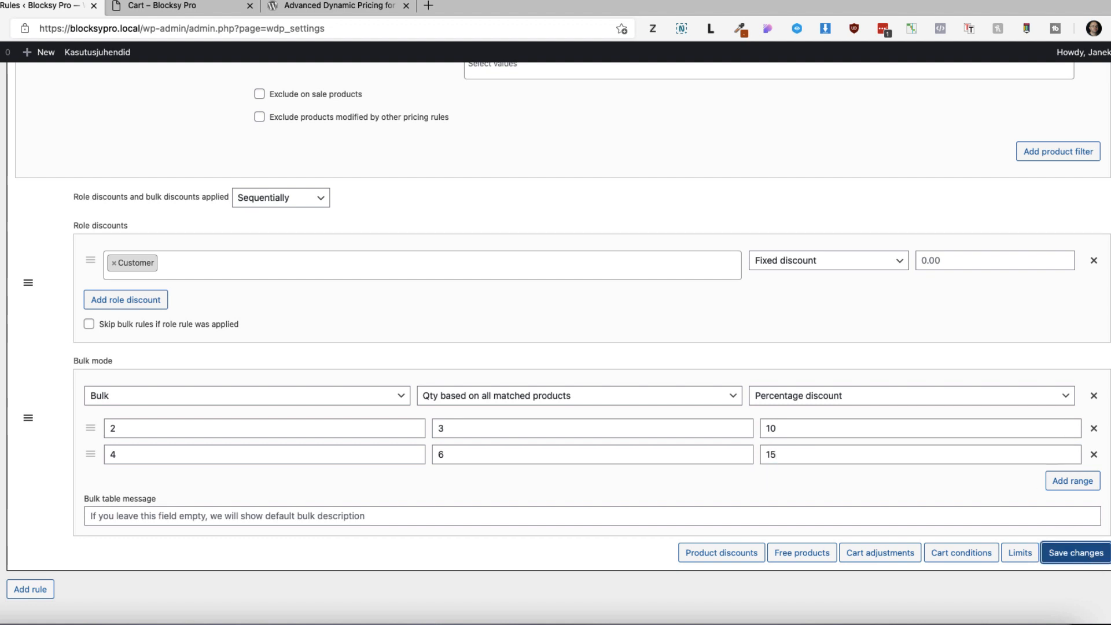
Reload the Storage category in the private window, add The Home Edit Berry Bins to the cart and open the cart page.
key(super+grave)
key(super+r)
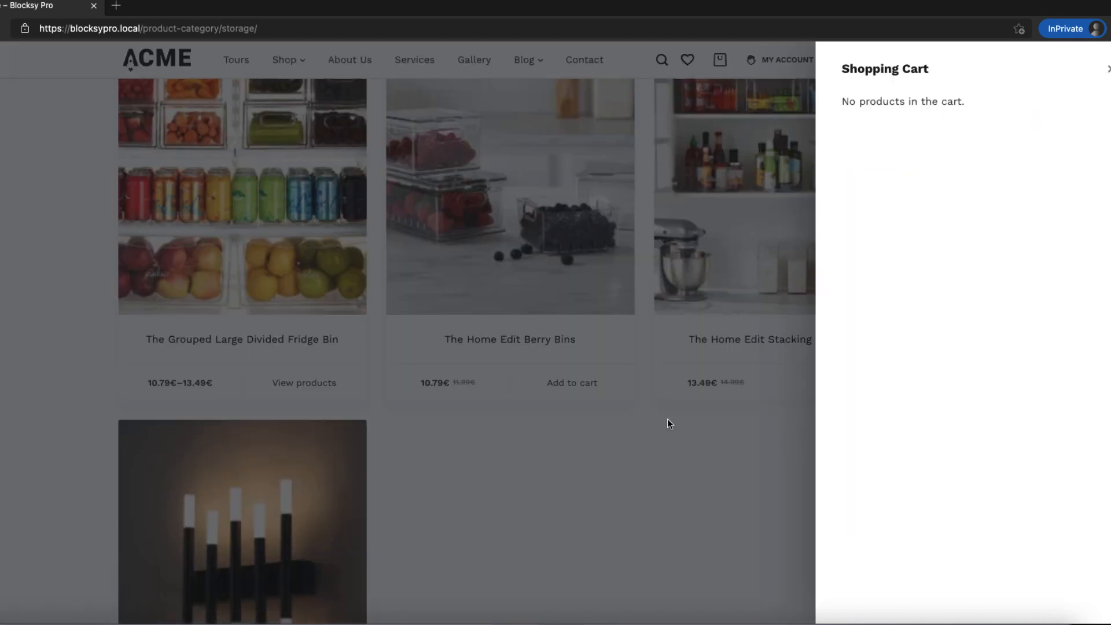
click(668, 418)
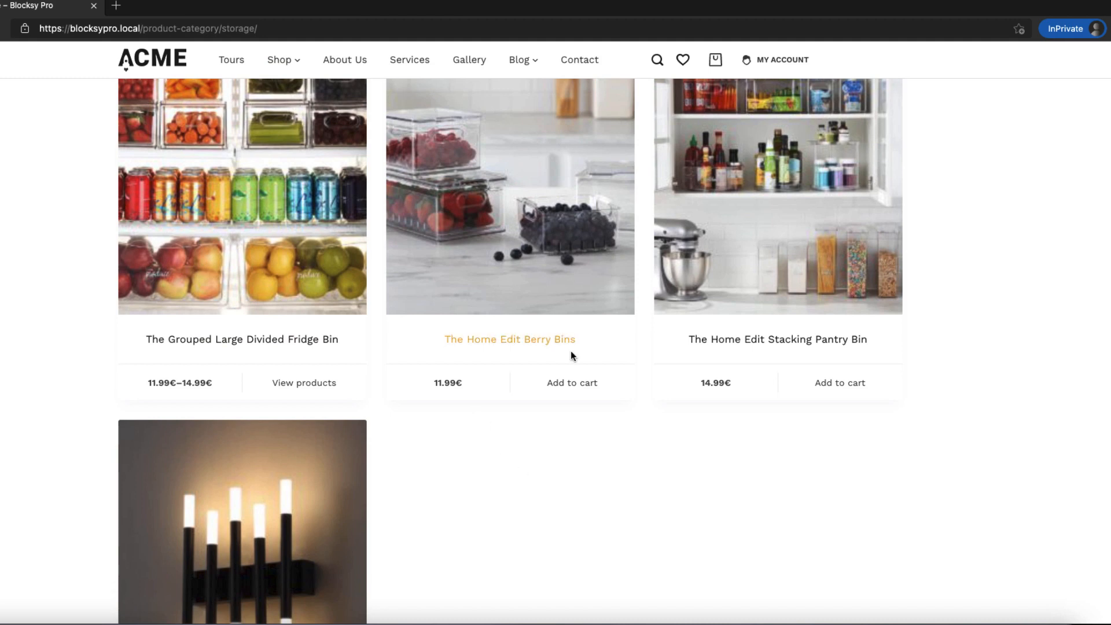
click(578, 383)
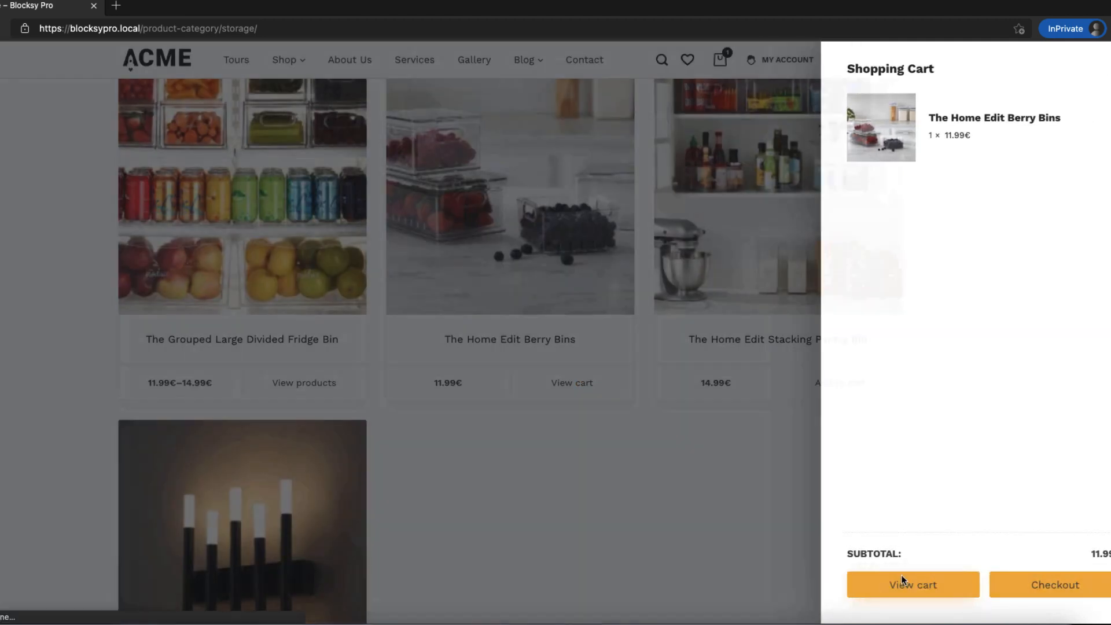
click(717, 527)
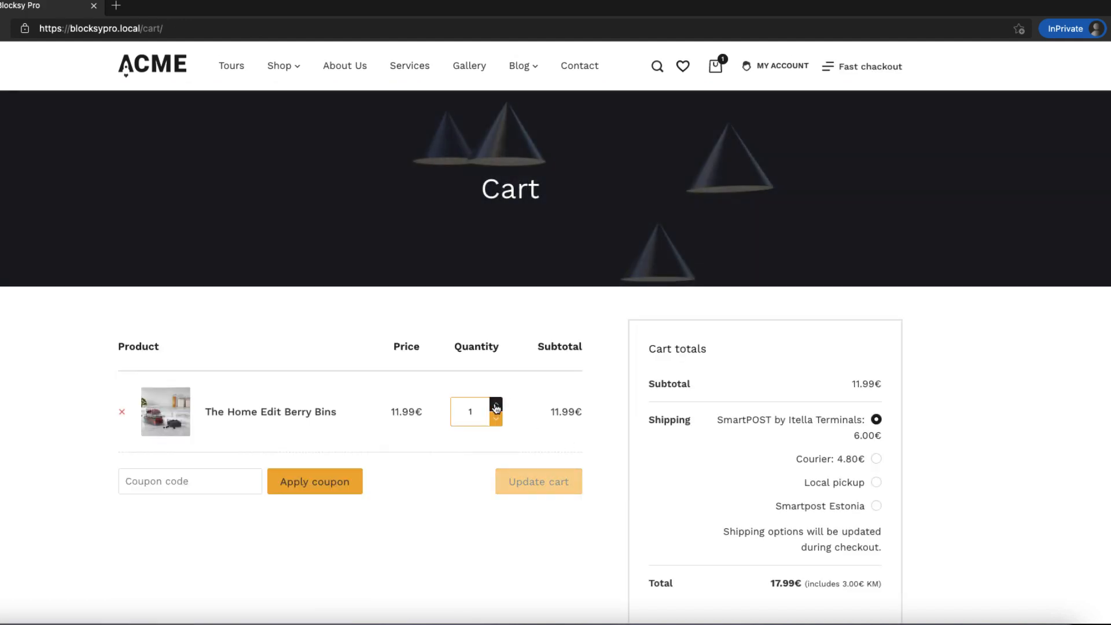
Set the Berry Bins quantity to 3 and update the cart.
click(496, 404)
click(496, 403)
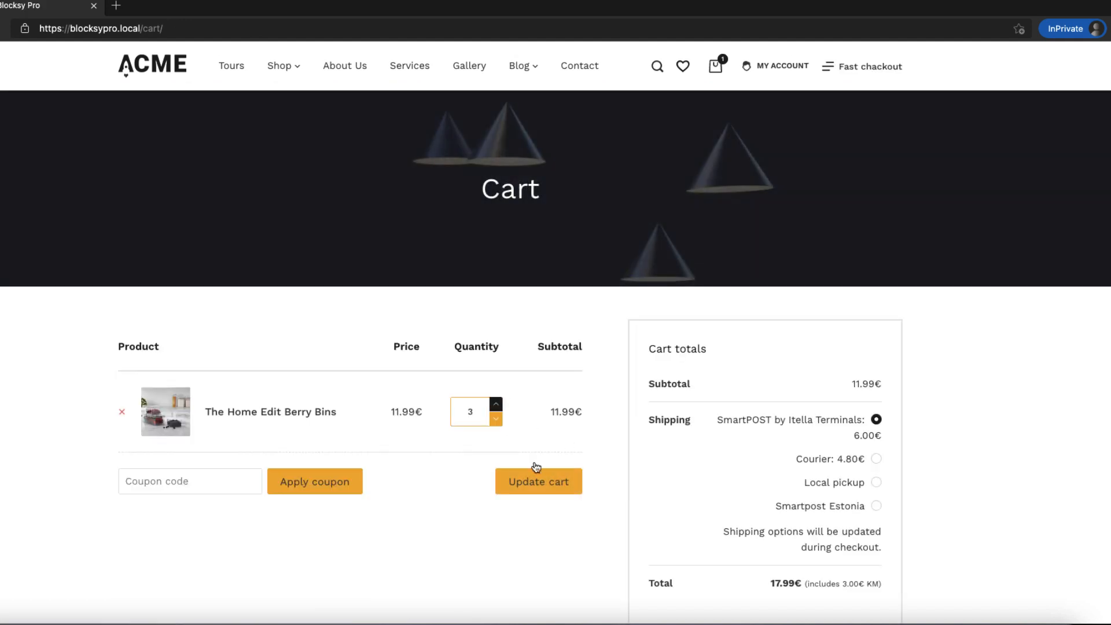
click(537, 481)
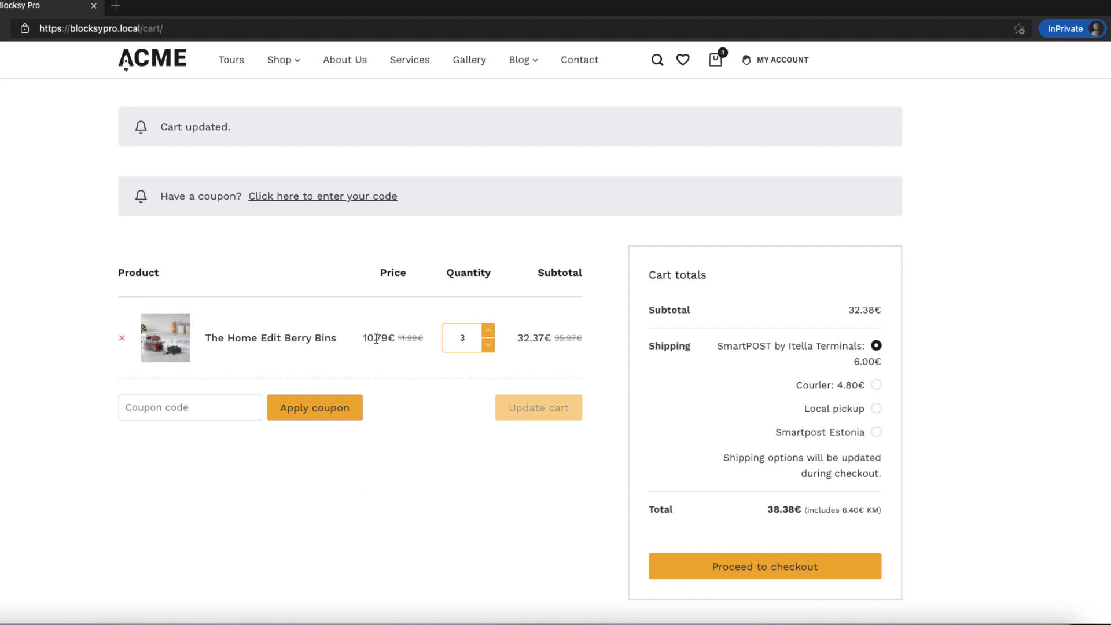
Raise the Berry Bins quantity to 5 and update the cart to test the higher bulk range.
click(489, 330)
click(488, 330)
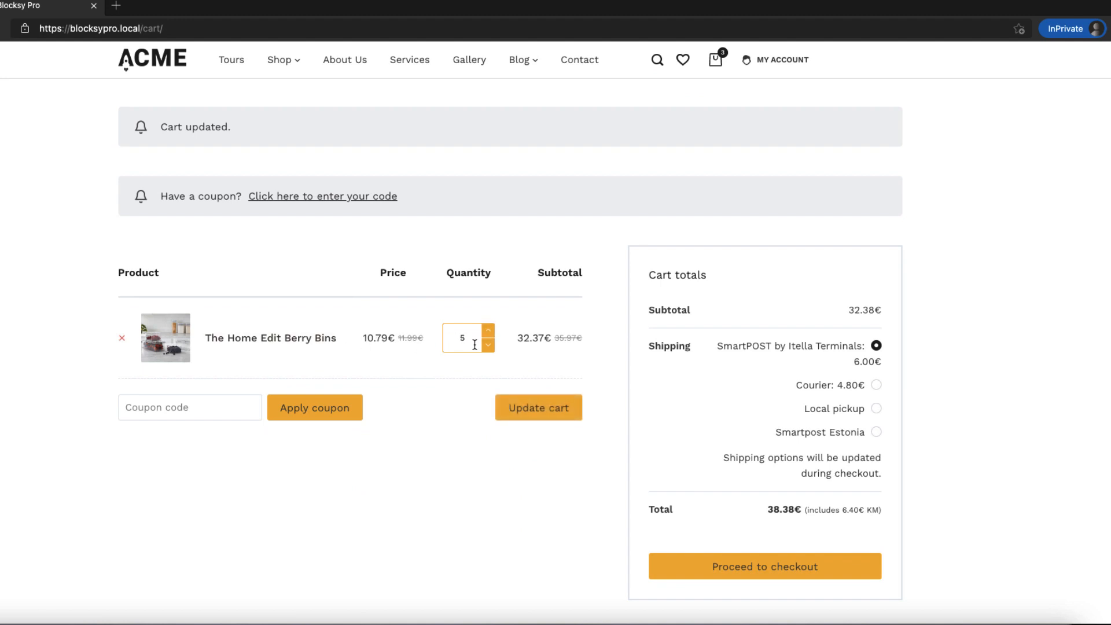
click(541, 412)
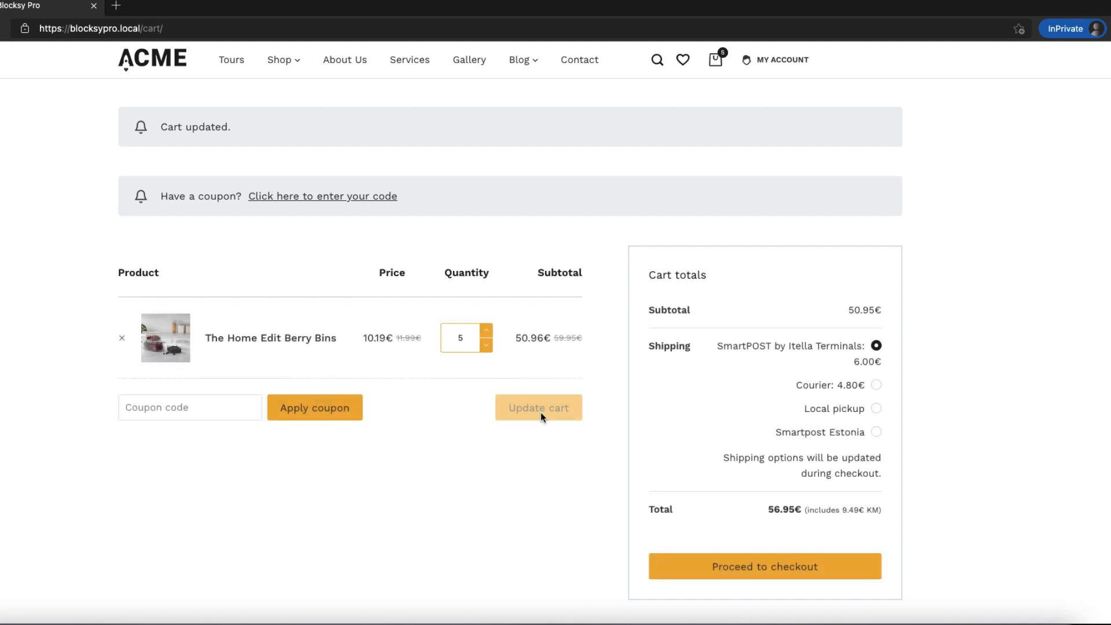
Lower the Berry Bins quantity to 2, update the cart and check the unit price.
click(487, 346)
click(487, 346)
click(538, 407)
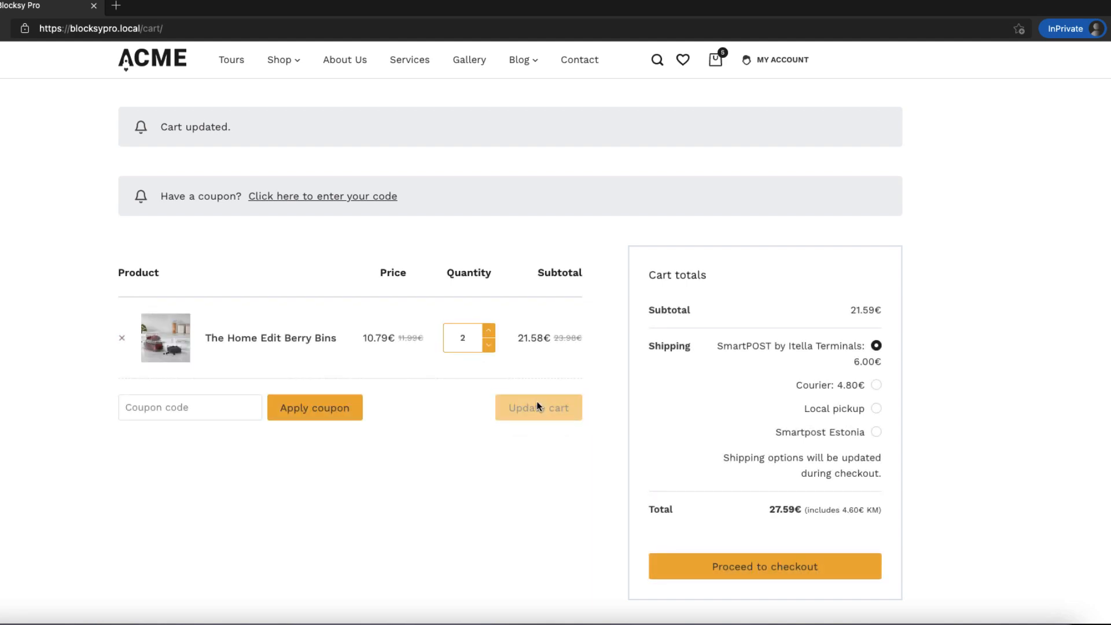
drag(389, 336, 368, 338)
double_click(329, 12)
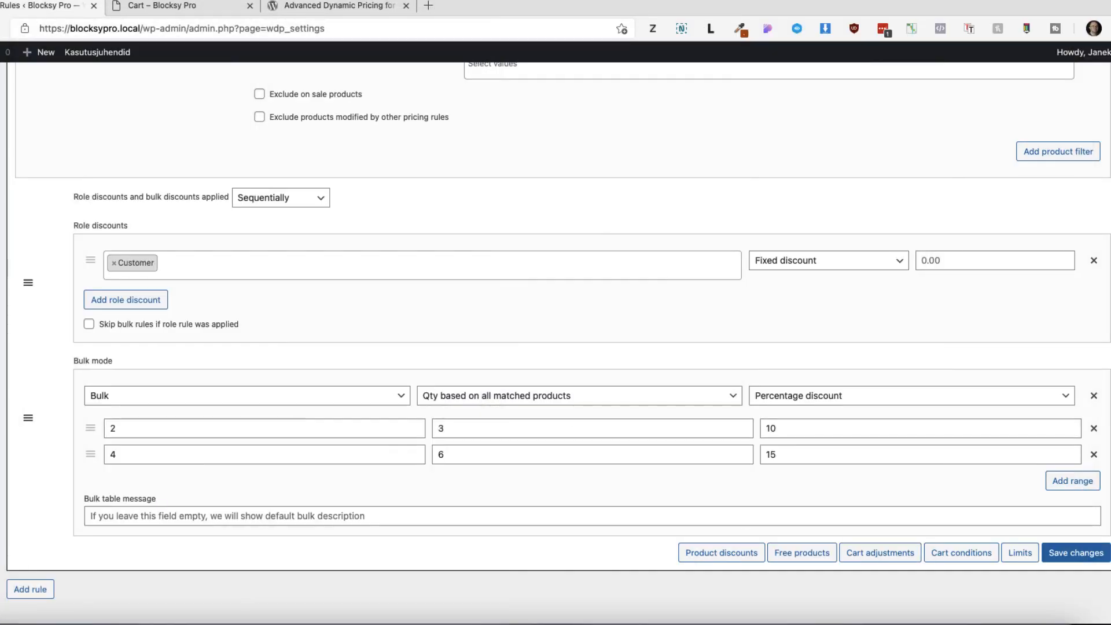
Expand the Qty based rules rule and change its product filter from any product to the Storage category.
scroll(468, 351, up, 5)
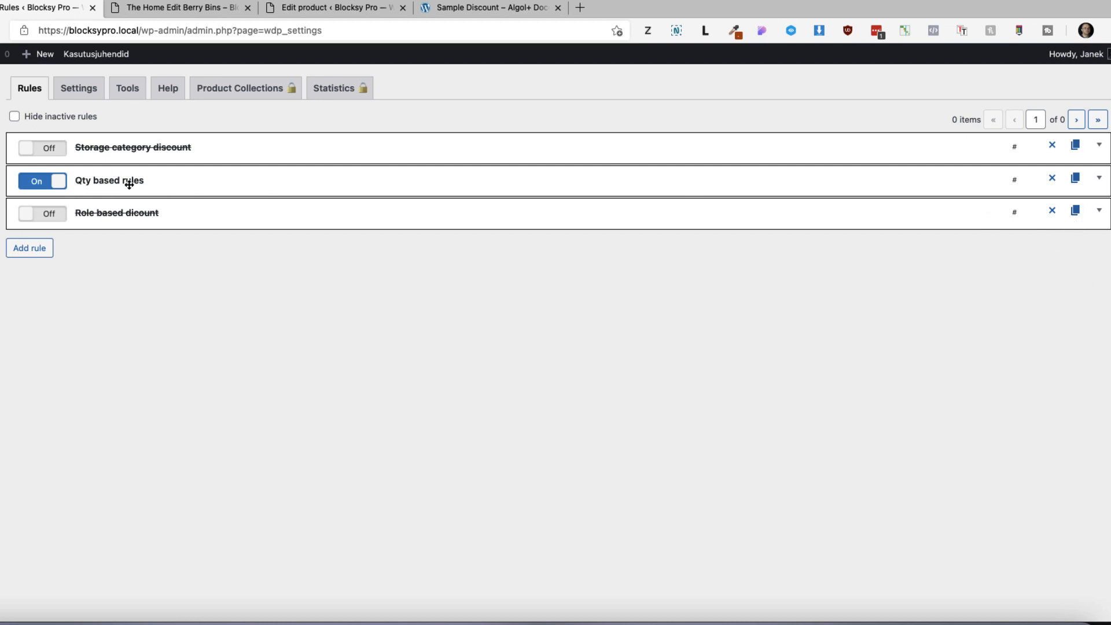
click(198, 181)
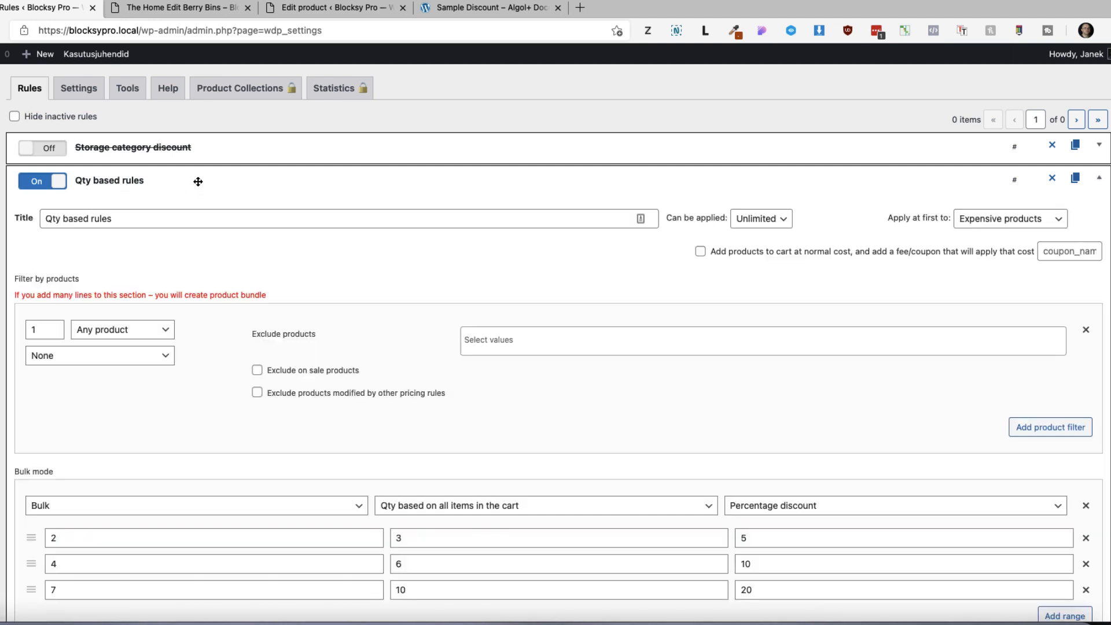
click(121, 329)
click(100, 372)
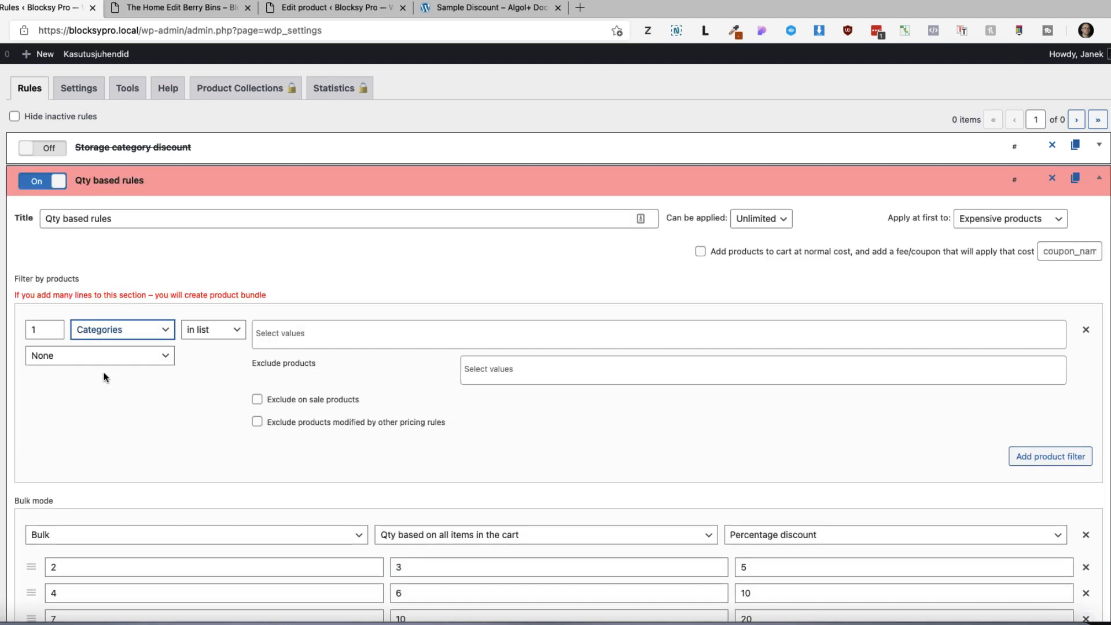
click(472, 330)
text(sto)
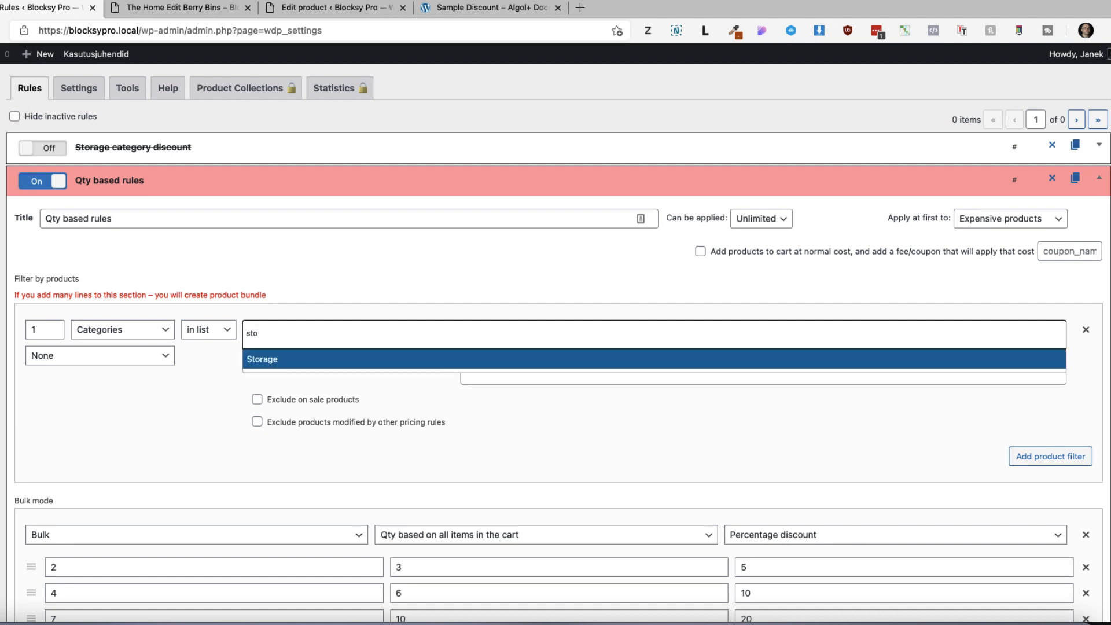
click(316, 360)
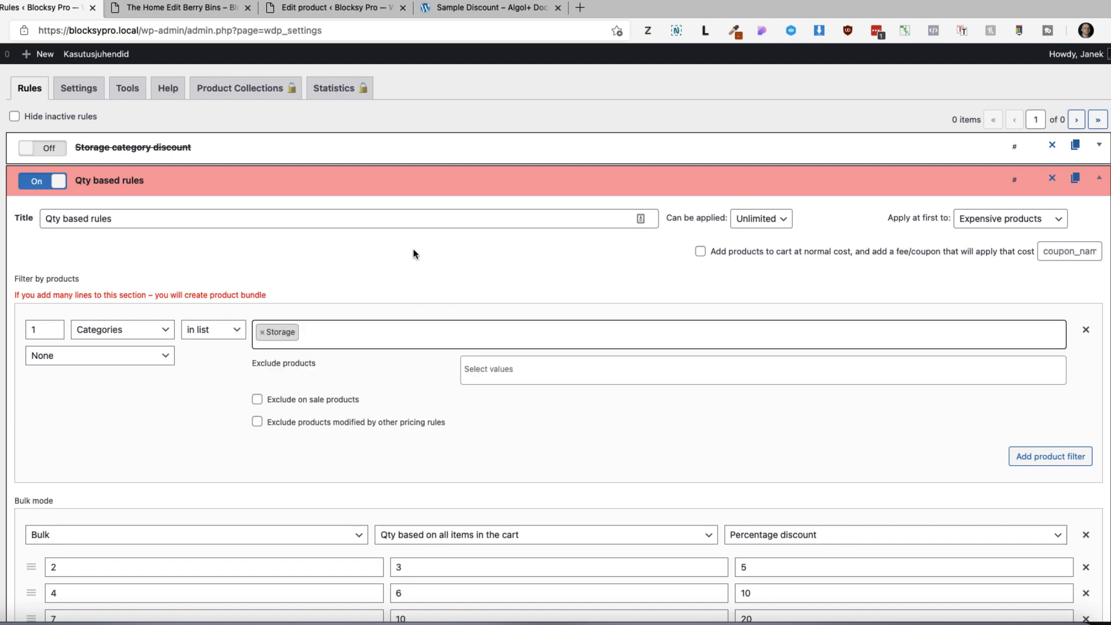
Duplicate the Qty based rules rule and change the copy's category filter from Storage to Furniture.
click(455, 175)
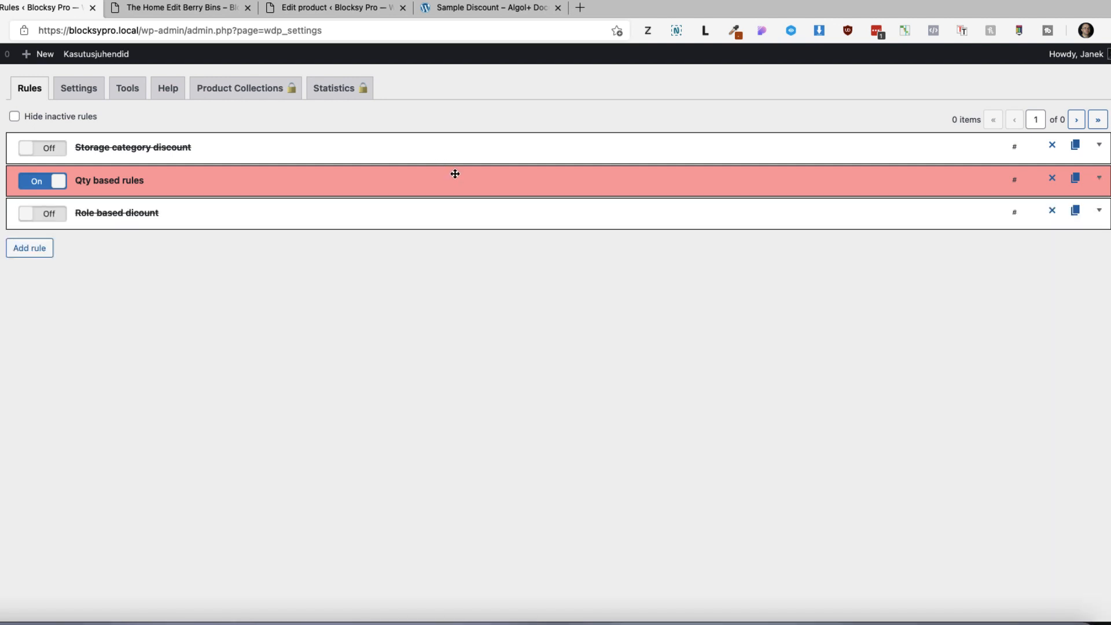
click(455, 174)
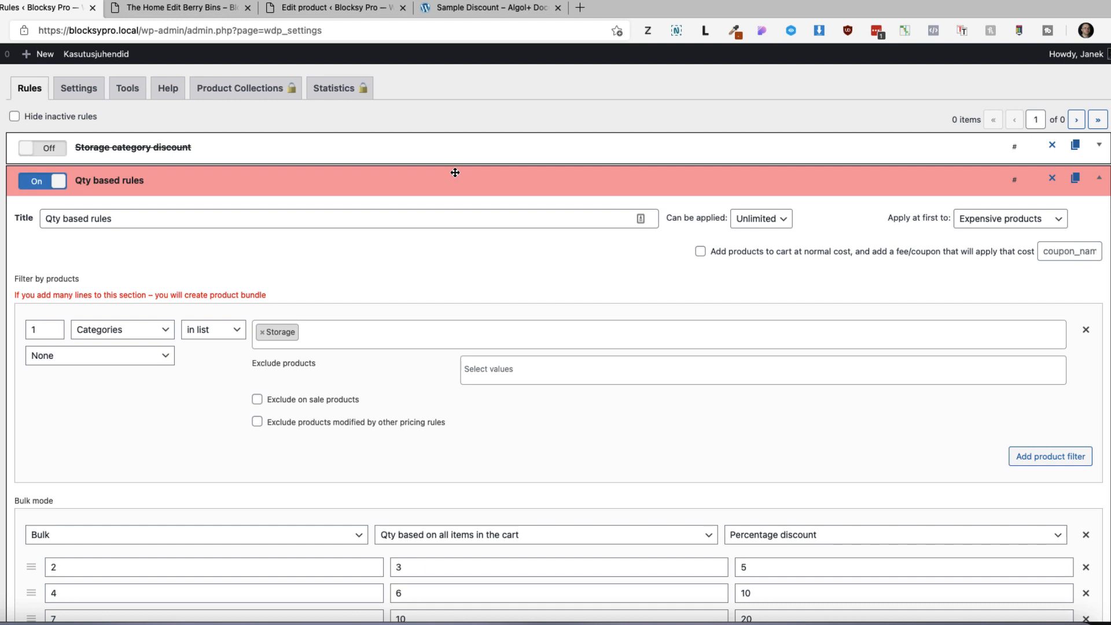
click(455, 172)
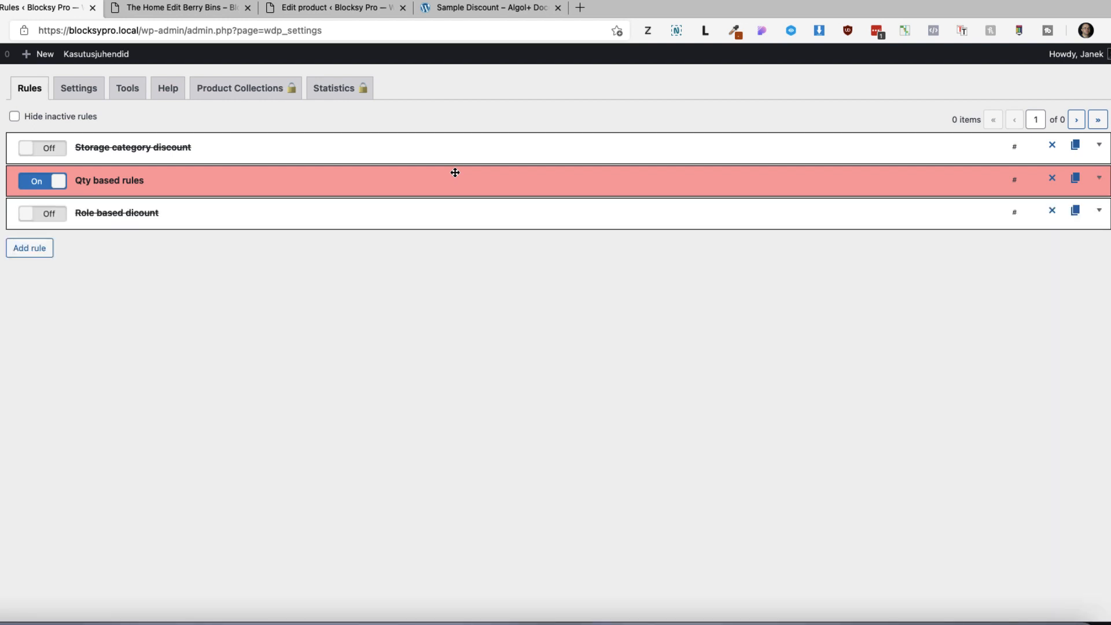
click(1076, 179)
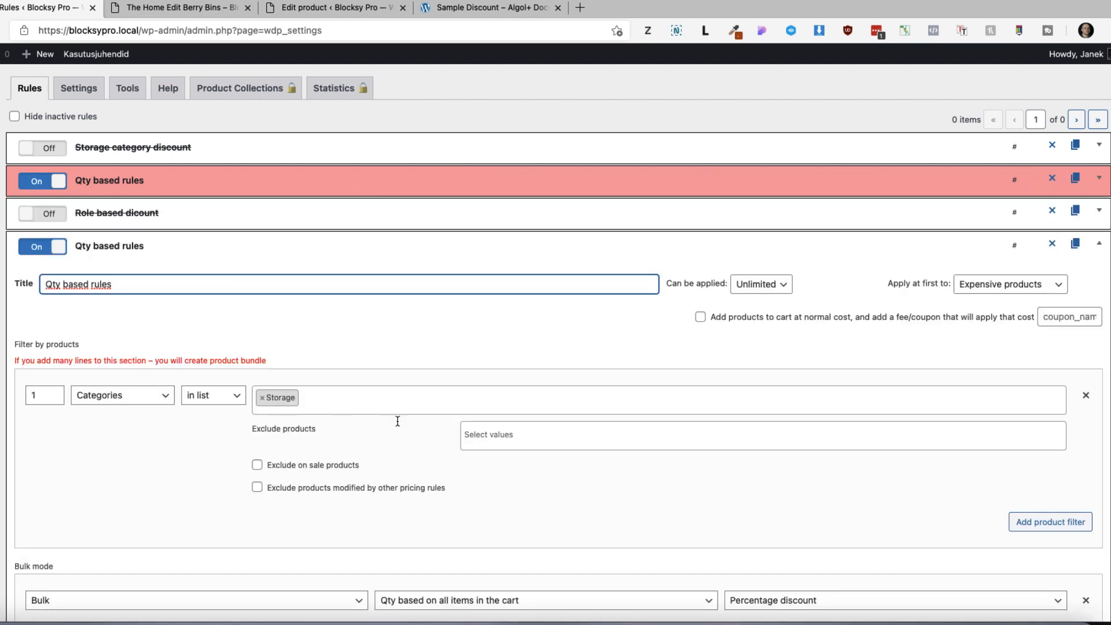
click(262, 399)
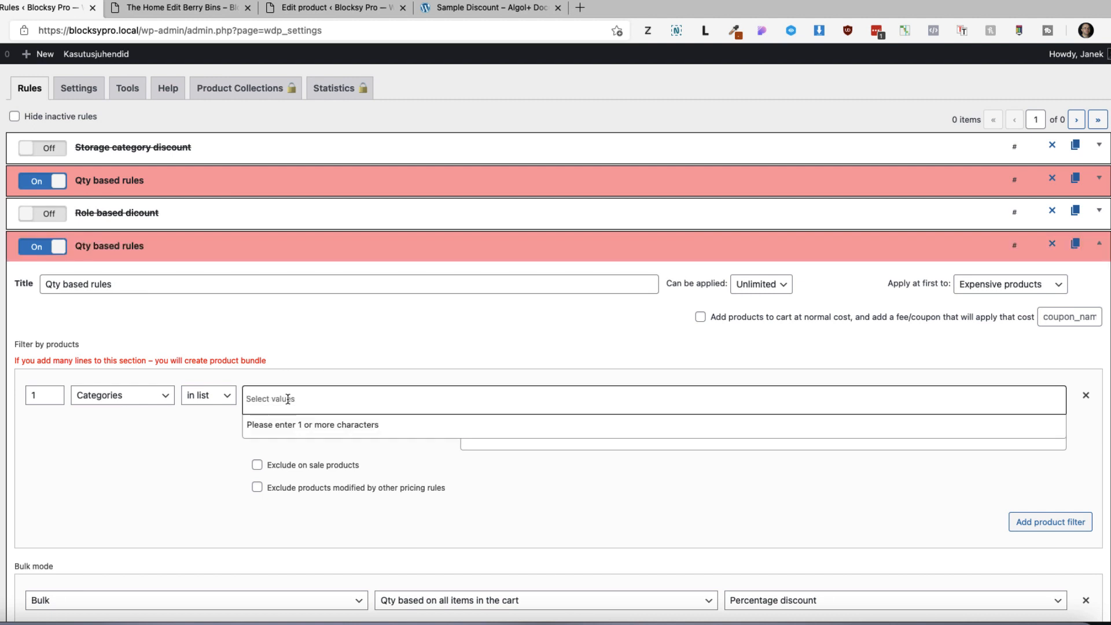
text(furn)
click(273, 424)
scroll(282, 429, down, 5)
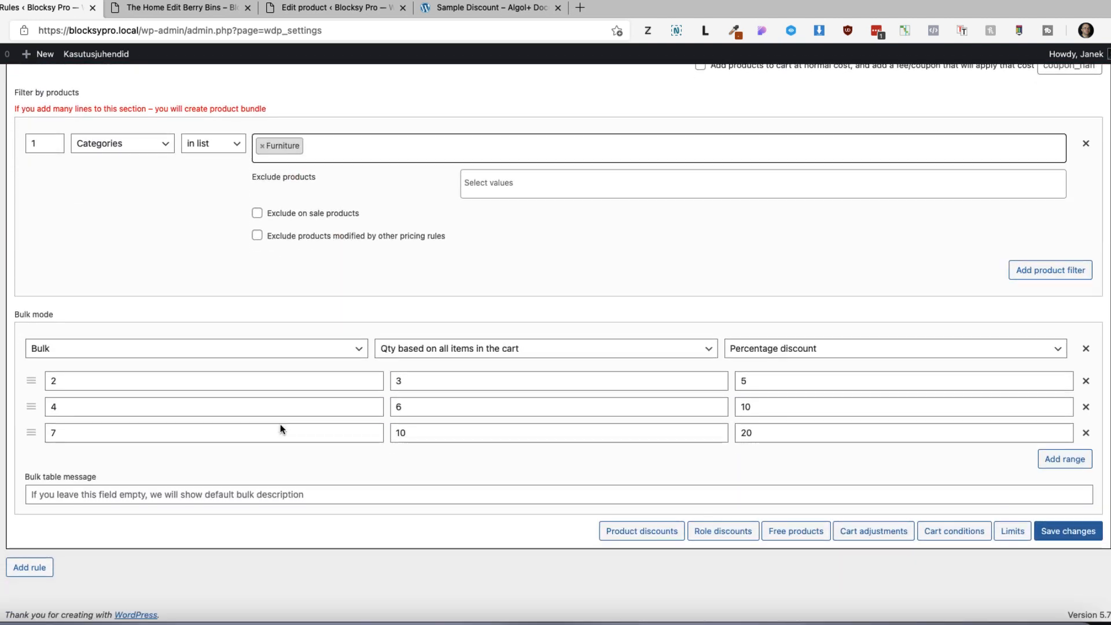
Set the Furniture rule's bulk discounts to 10% for 2–3 items and 15% for 4–6 items, and save the changes.
click(751, 381)
text(1)
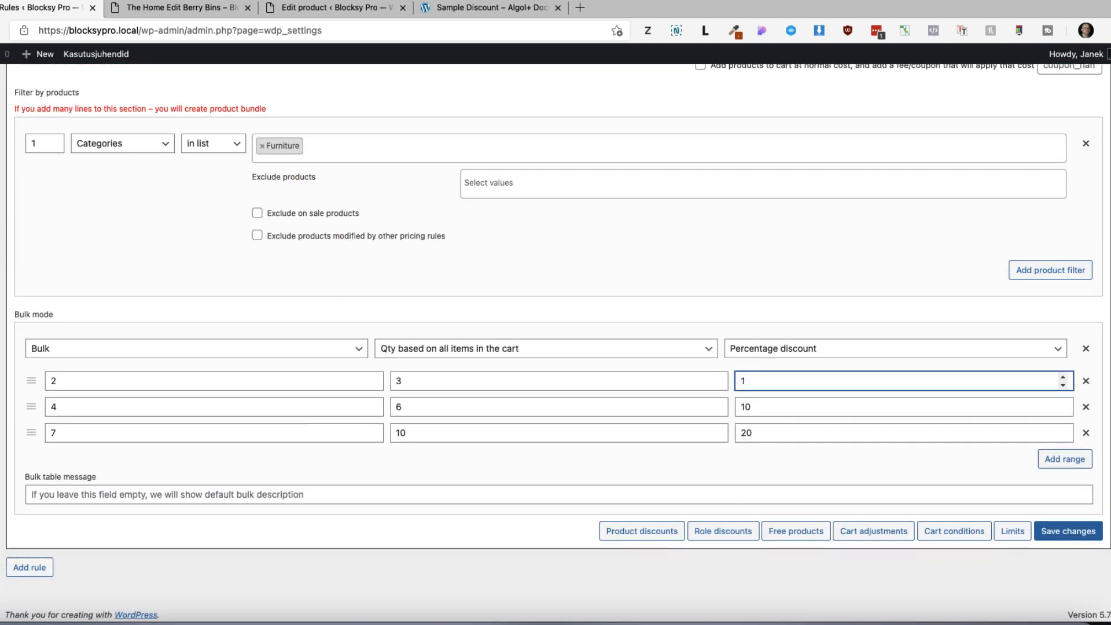
text(0)
double_click(748, 407)
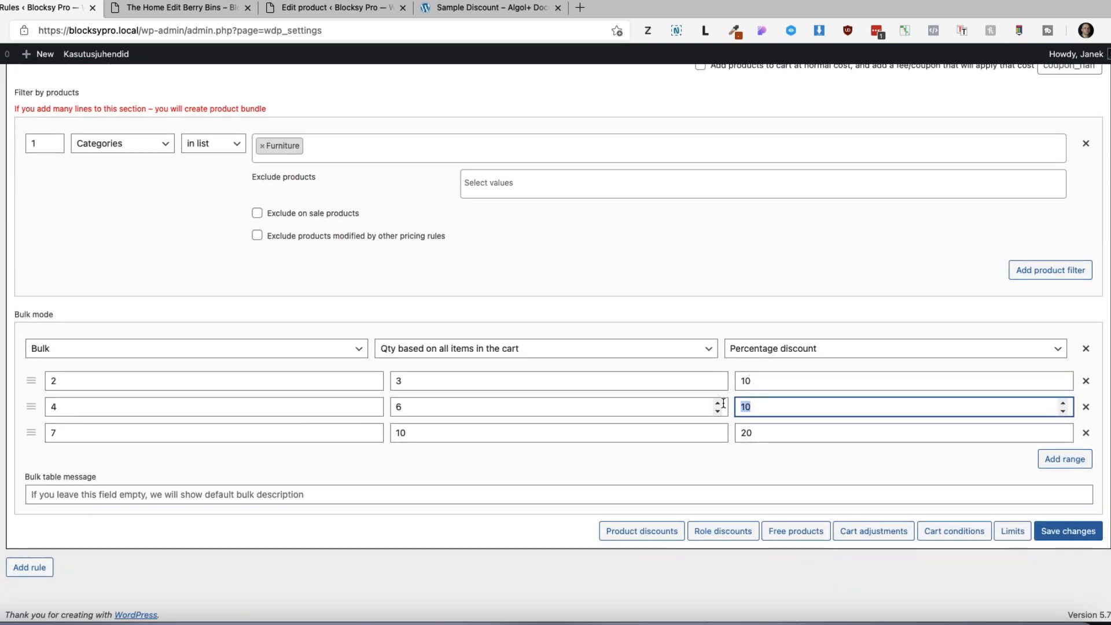
text(15)
double_click(756, 433)
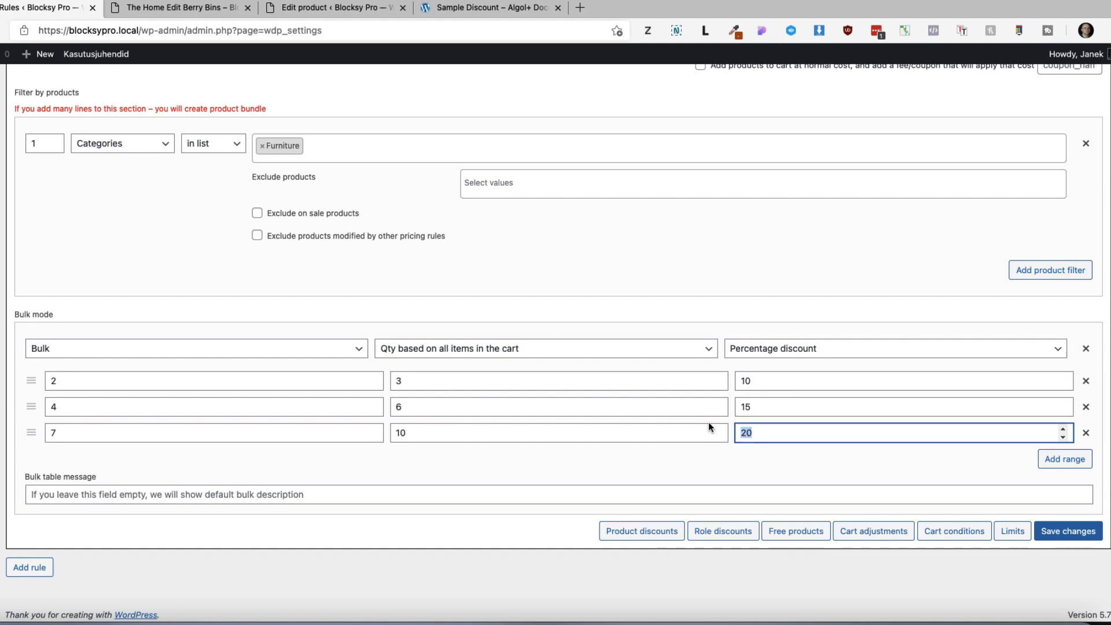
click(1069, 532)
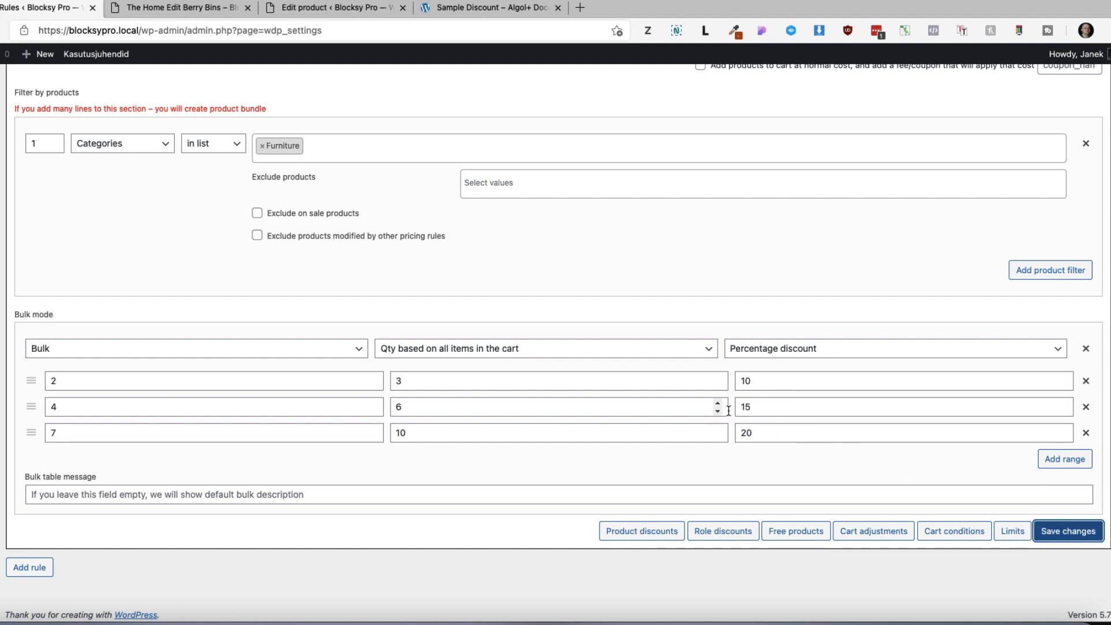
Collapse the duplicated Furniture rule and turn it off.
scroll(738, 421, up, 5)
click(293, 244)
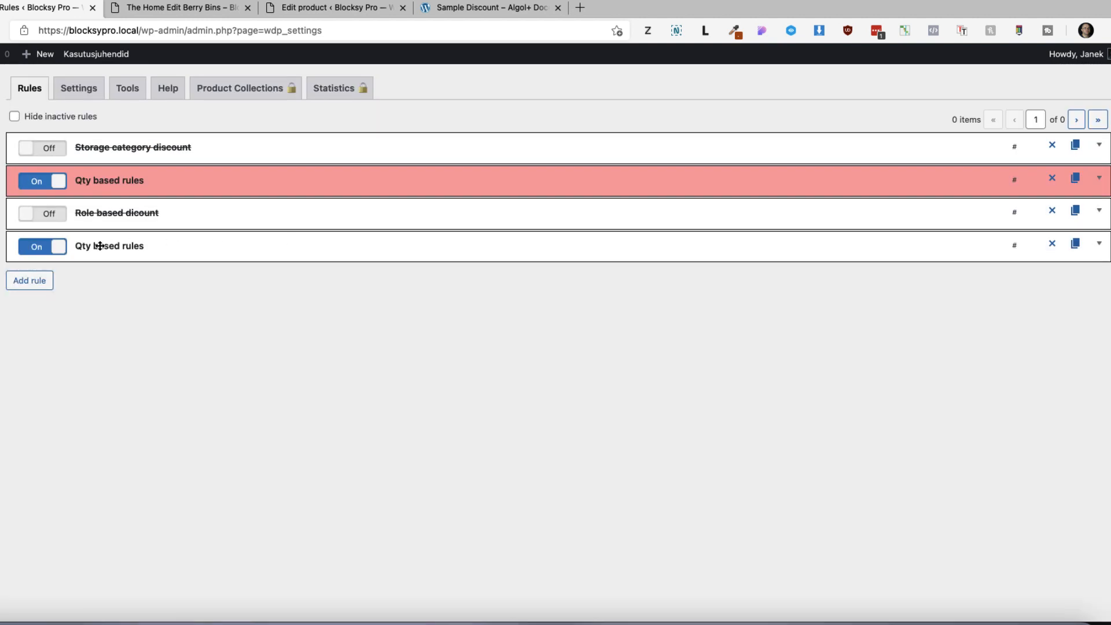
click(45, 254)
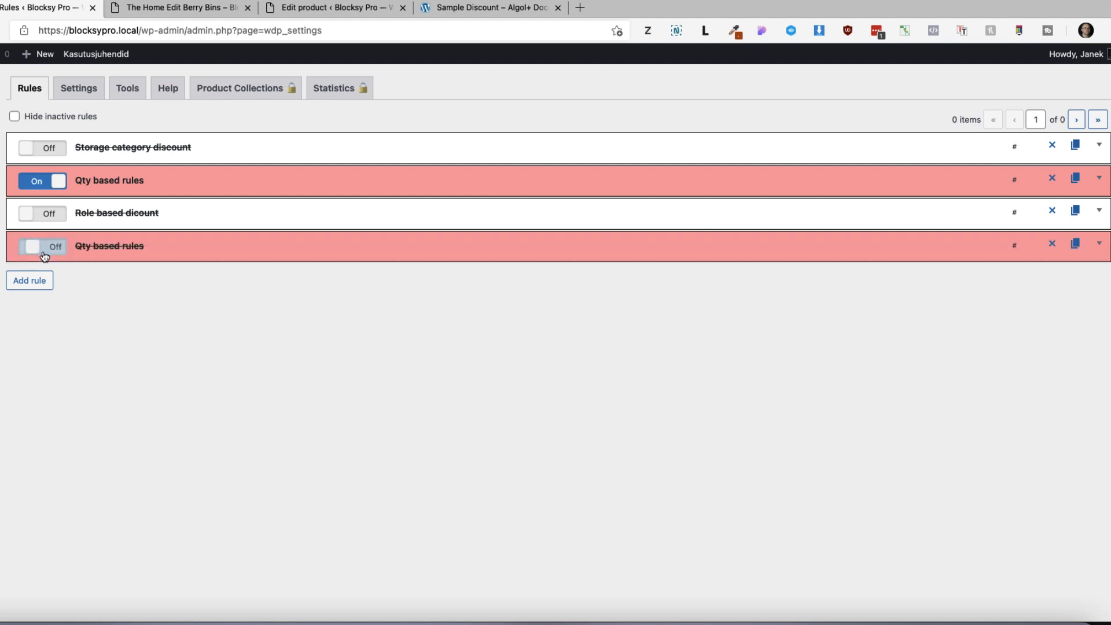
Open the plugin settings and examine the bulk deal table on the Berry Bins product page.
click(82, 90)
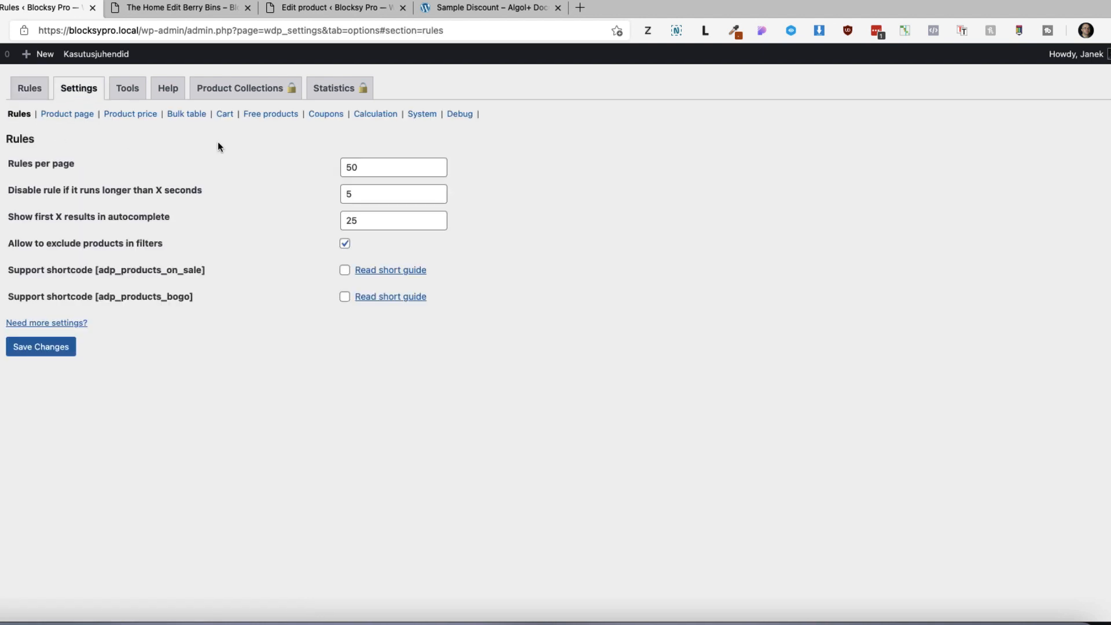
click(186, 11)
scroll(703, 280, down, 10)
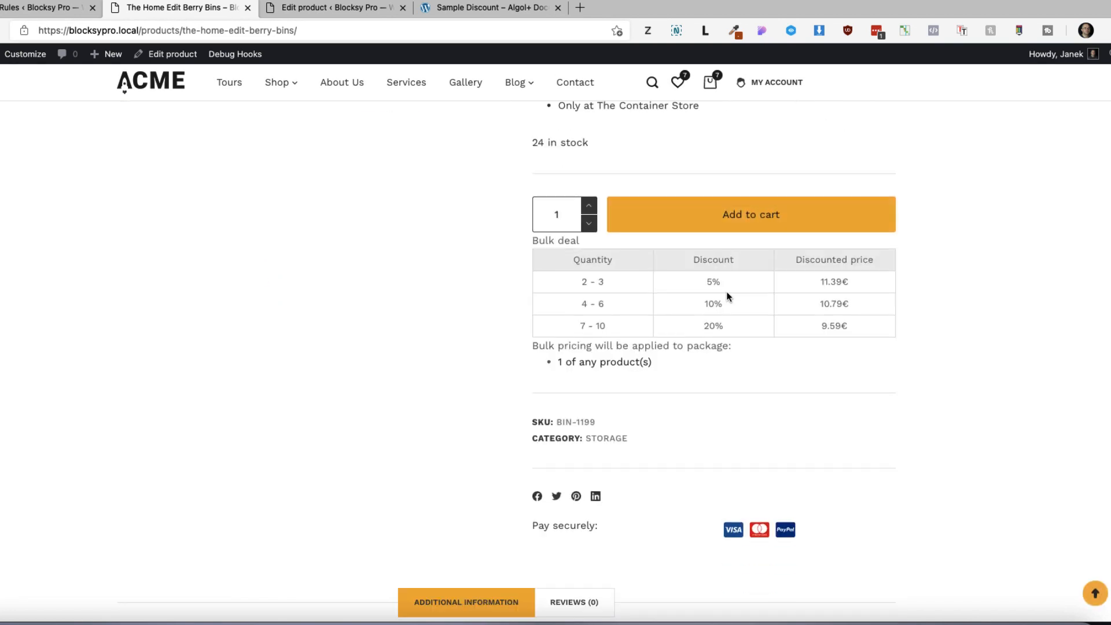
drag(530, 240, 880, 321)
click(880, 321)
click(40, 8)
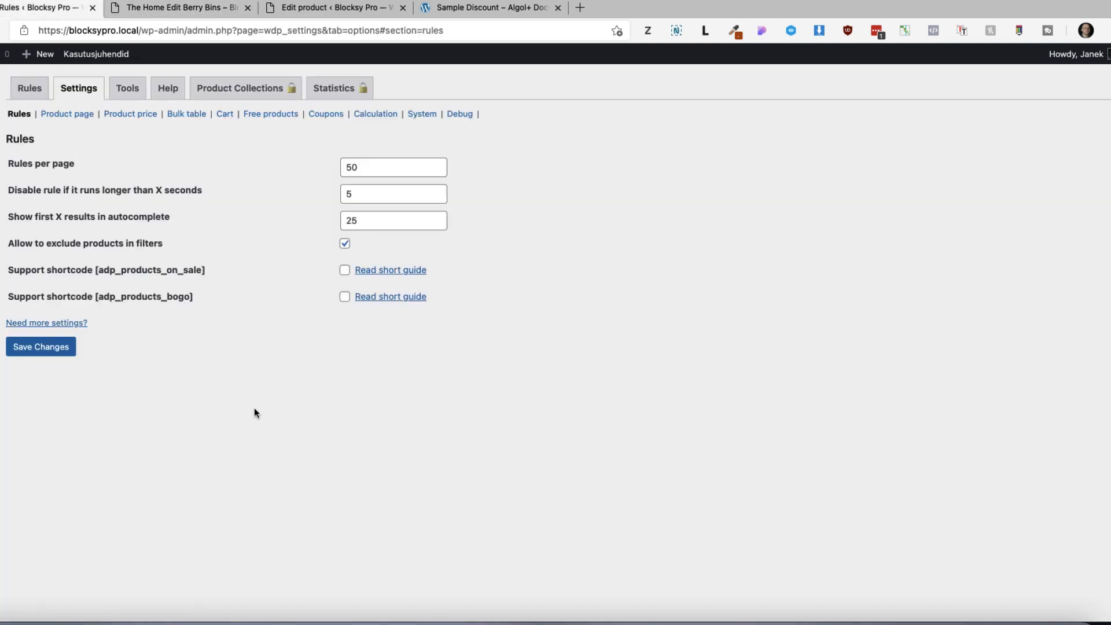
Try hiding the bulk table on product pages, save the setting and reload the Berry Bins page to compare.
click(188, 114)
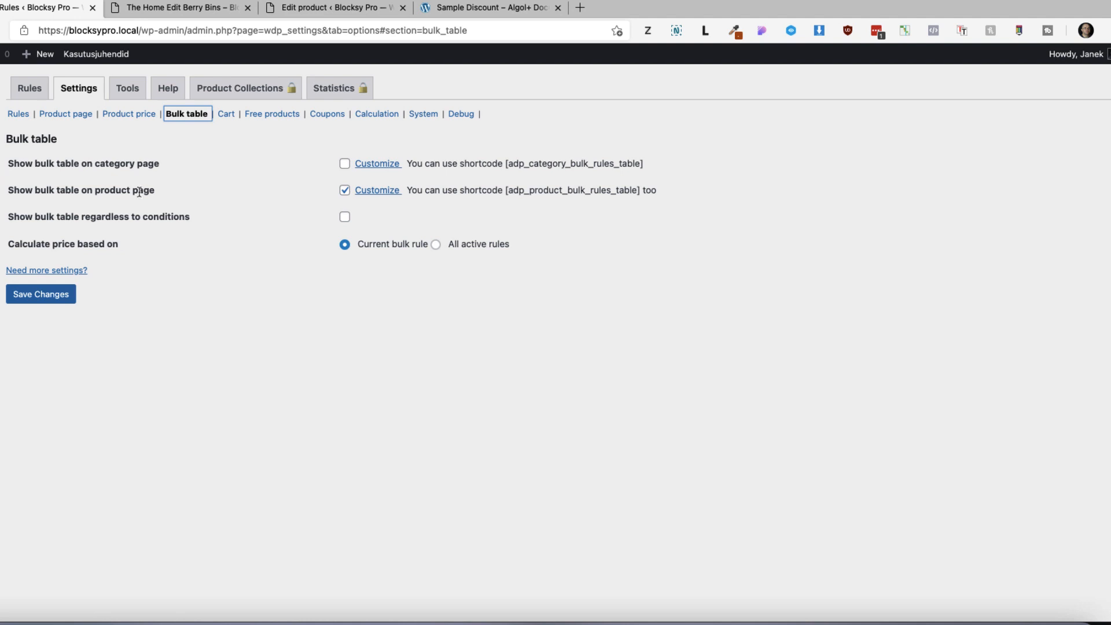
drag(15, 191, 156, 189)
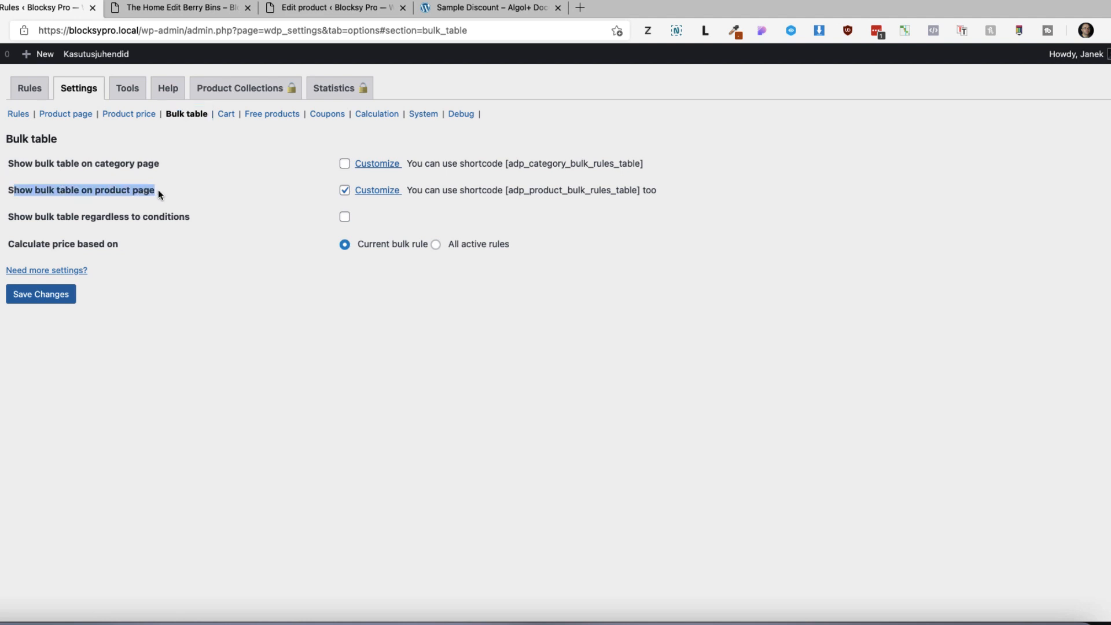
click(343, 192)
click(41, 294)
click(173, 7)
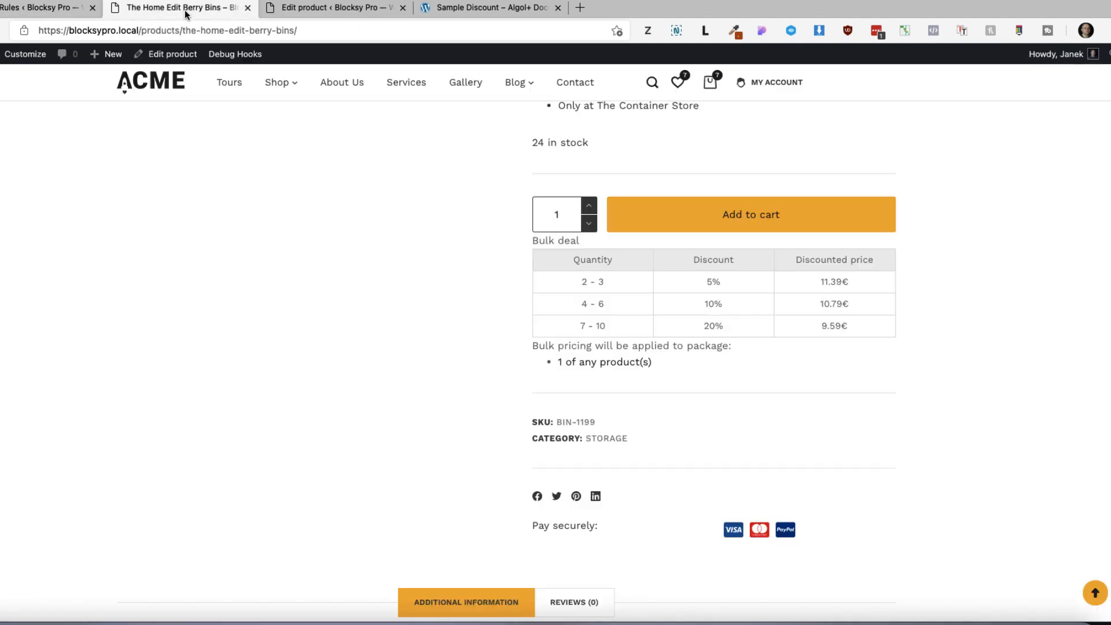
key(super+r)
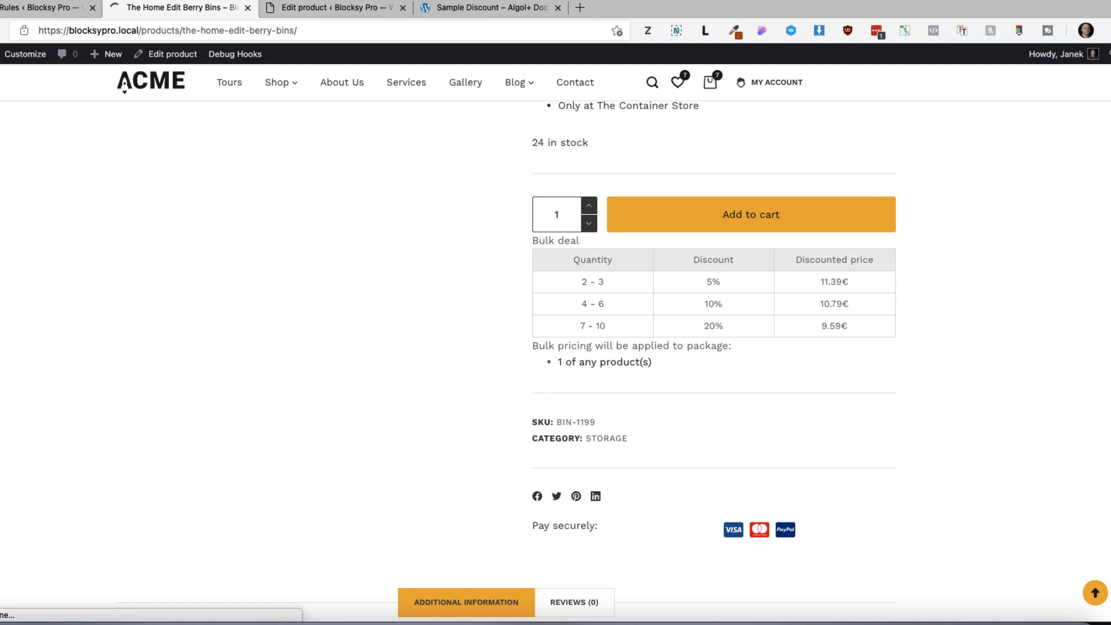
click(67, 3)
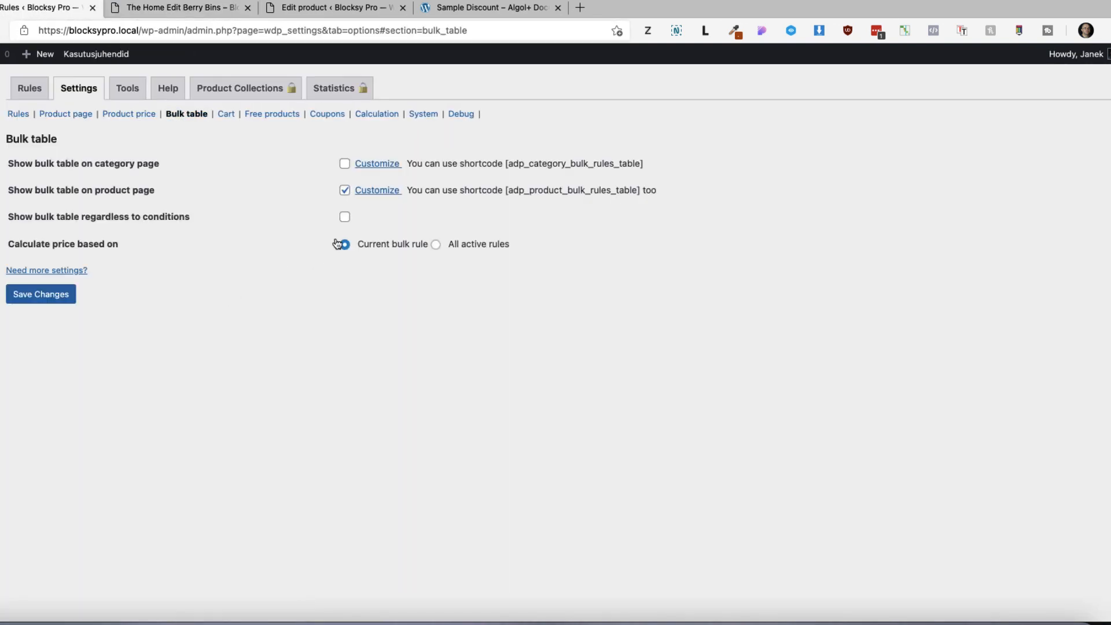
click(149, 12)
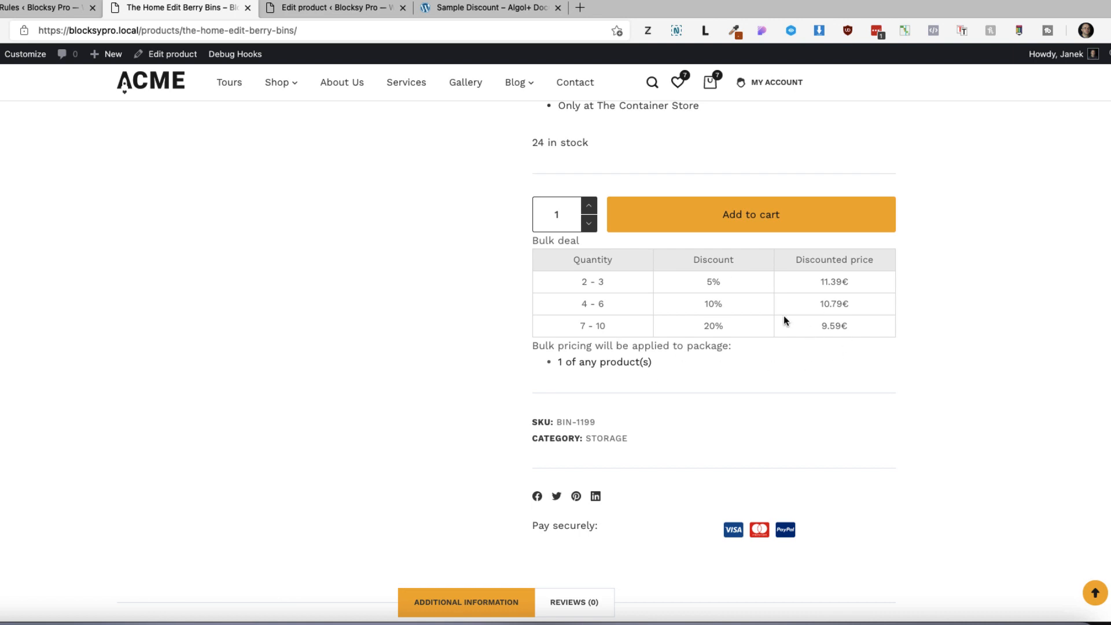
Review the Product page options and the Product price option for replacing the price with the lowest bulk price.
click(41, 7)
click(66, 114)
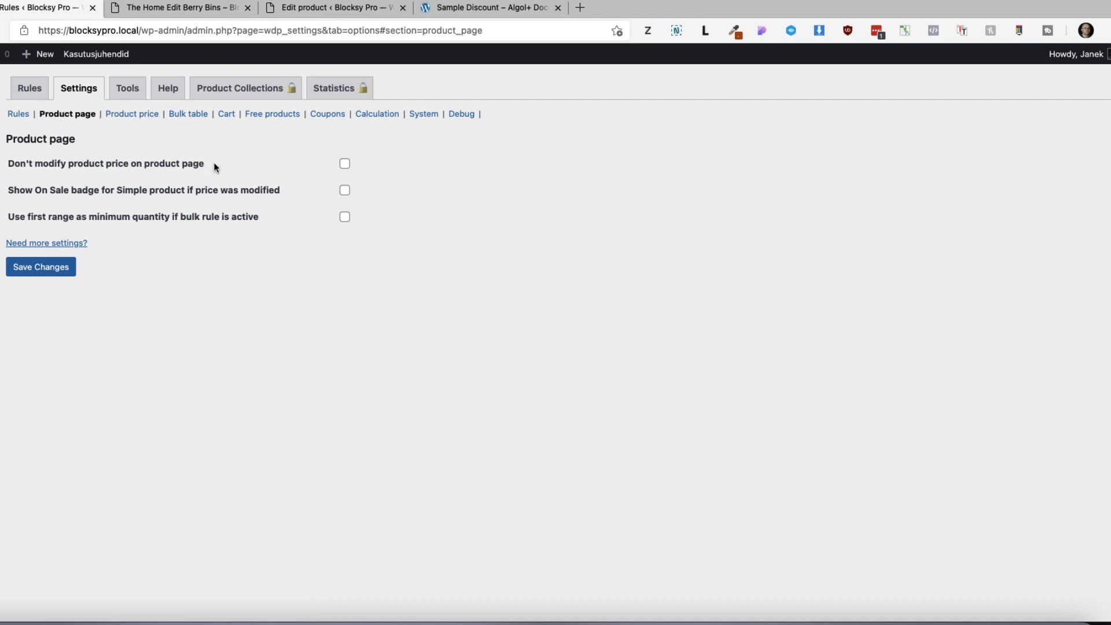
drag(205, 164, 139, 164)
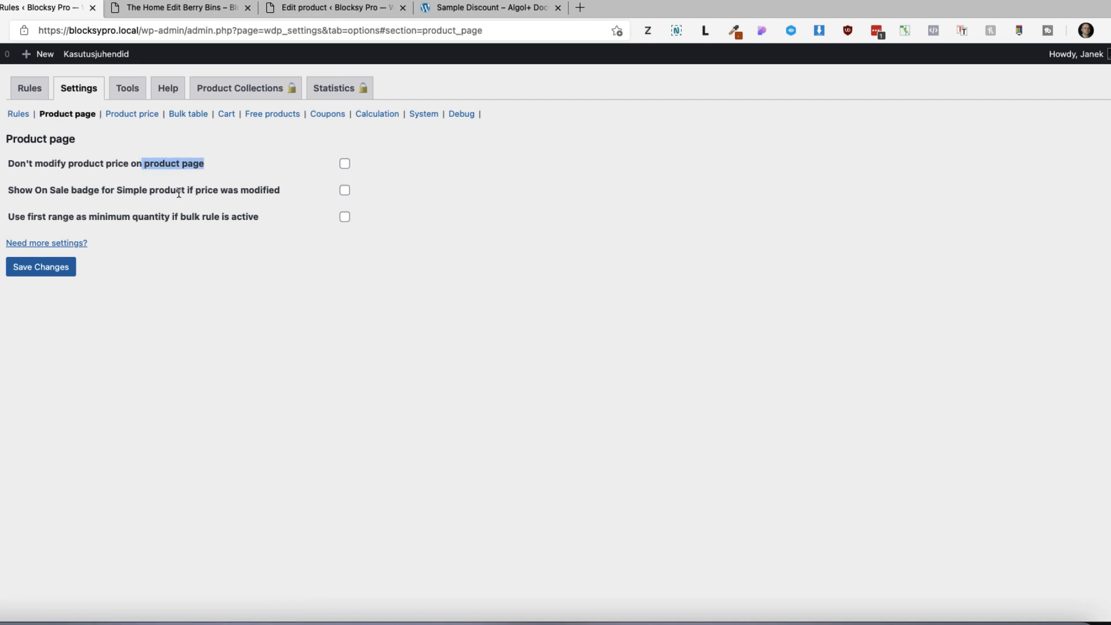
drag(8, 191, 261, 192)
click(196, 134)
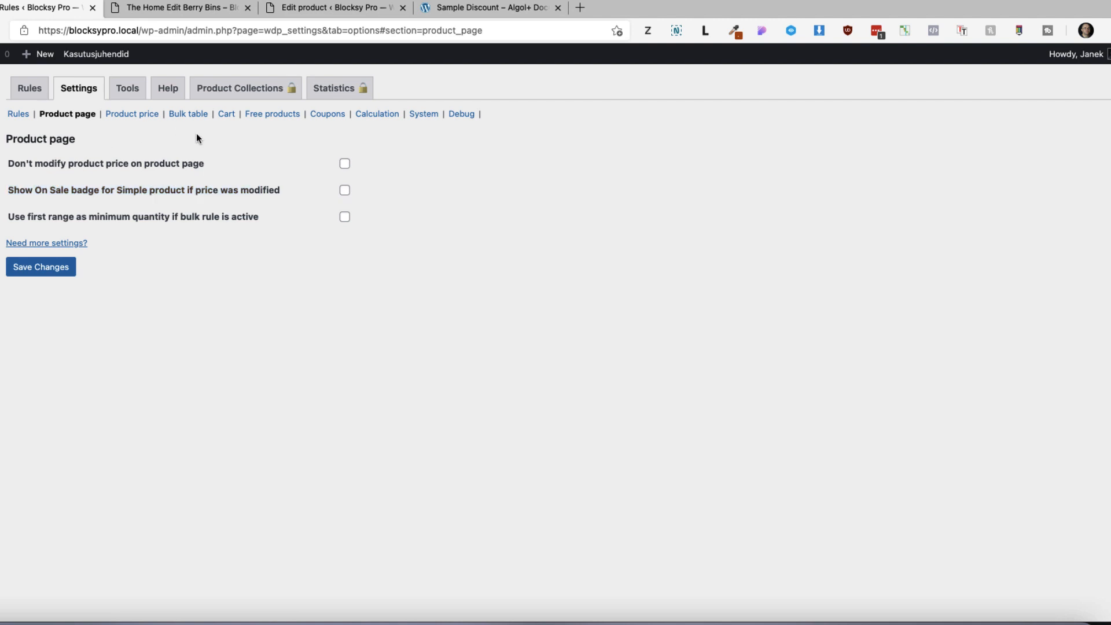
click(139, 115)
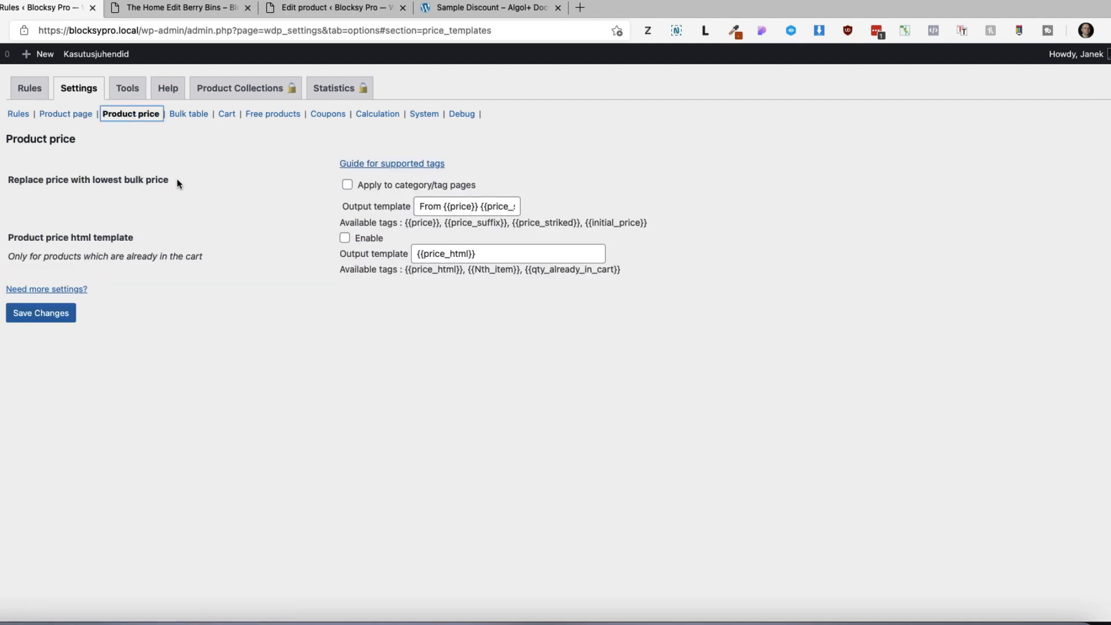
drag(176, 180, 80, 181)
Review the Cart, Free products, Coupons and Calculation settings, including how multiple fixed discounts are combined.
click(225, 115)
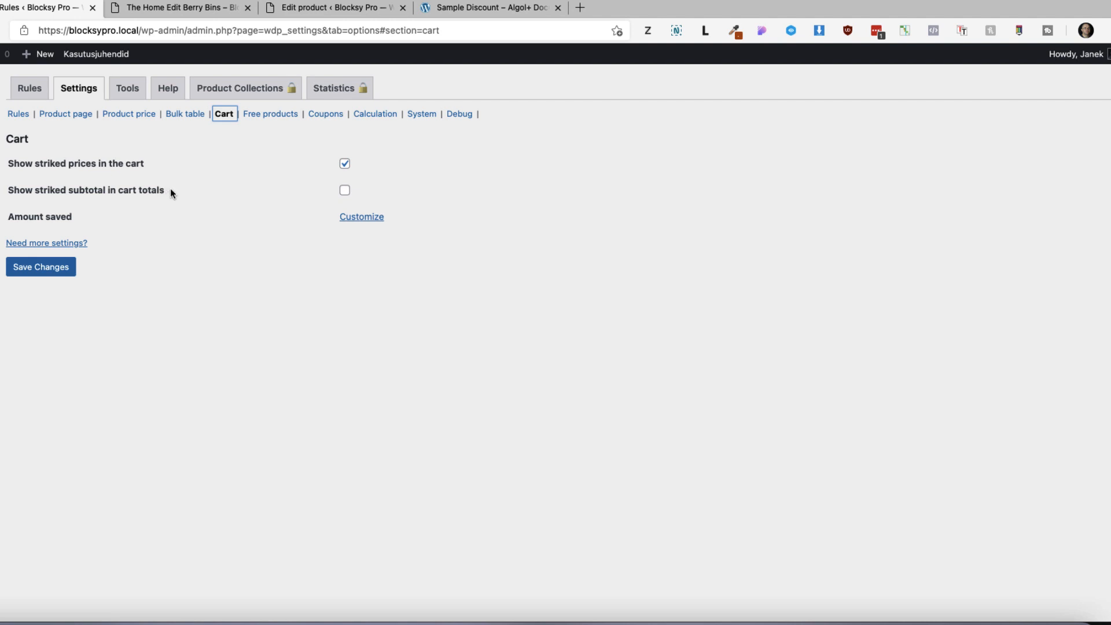
click(257, 118)
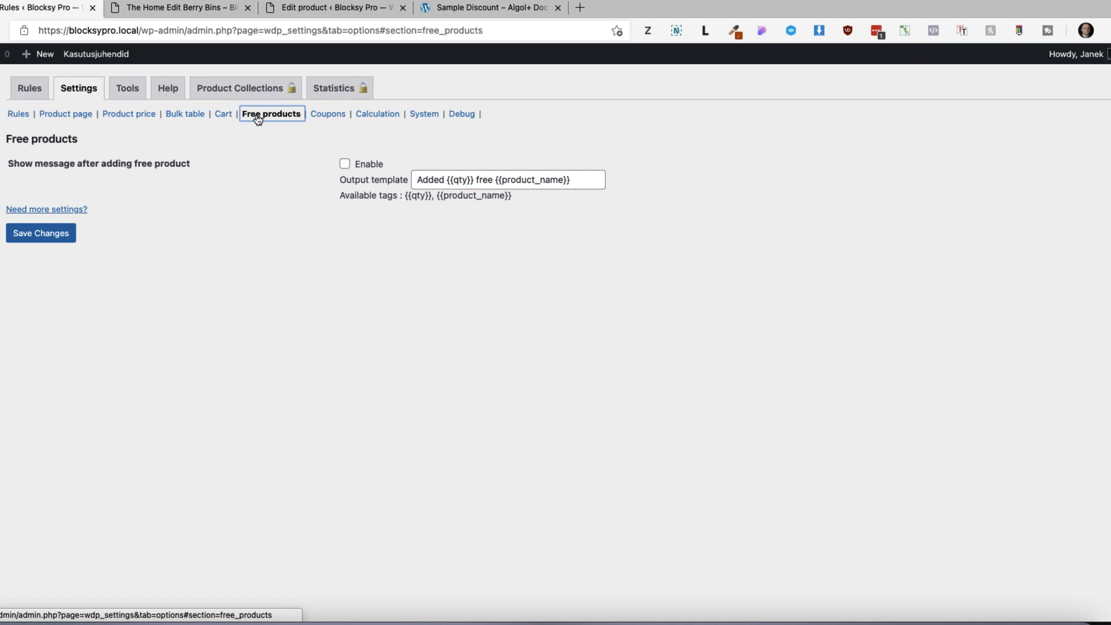
click(328, 115)
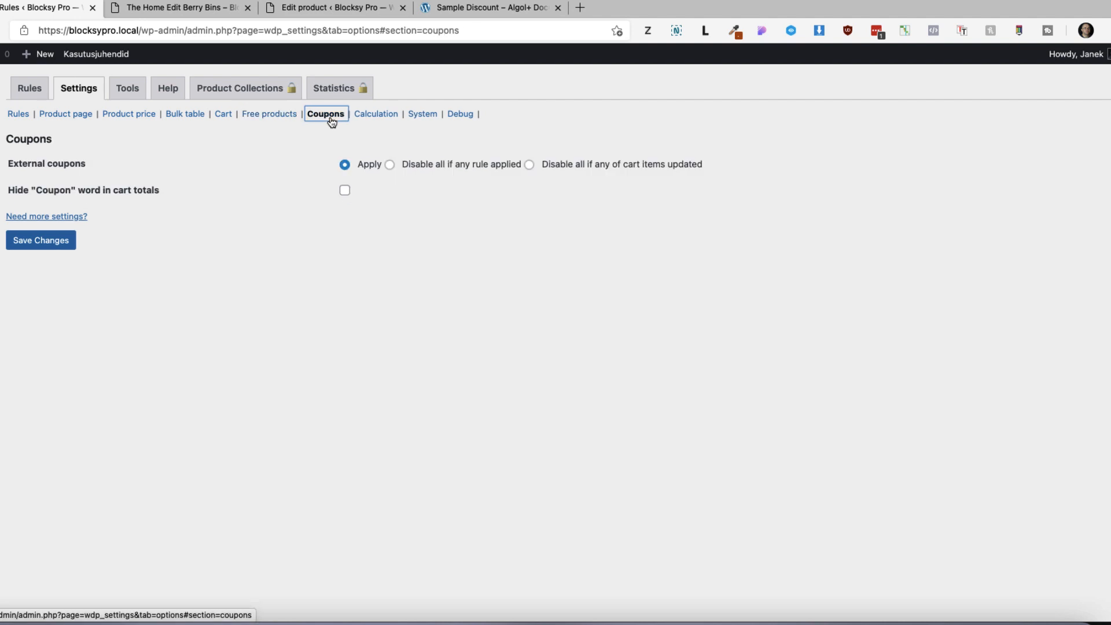
click(385, 113)
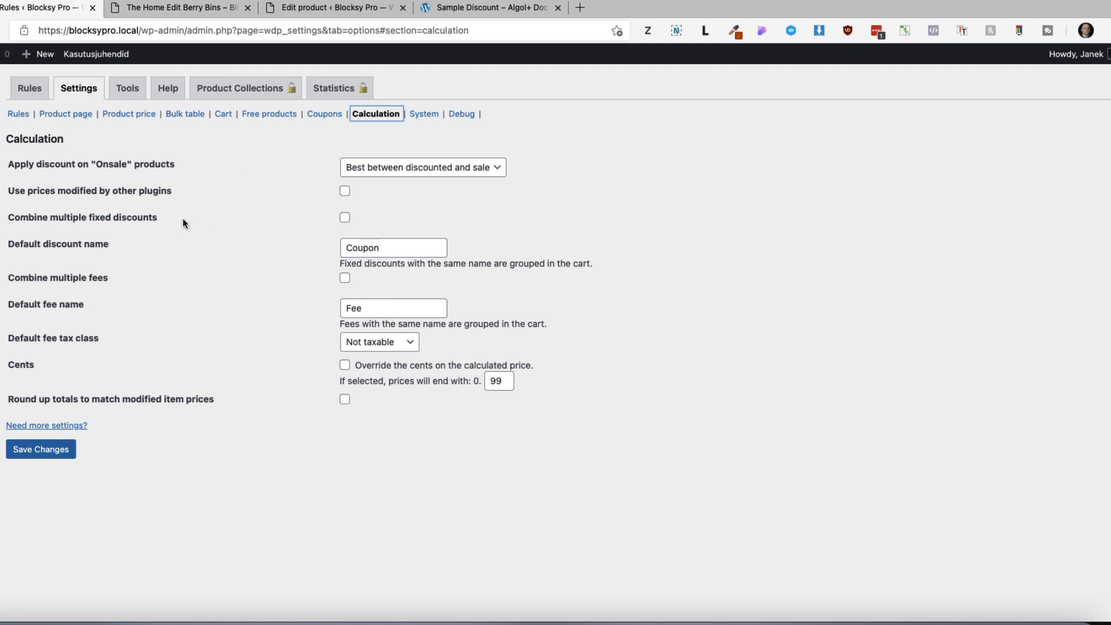
drag(184, 222, 37, 218)
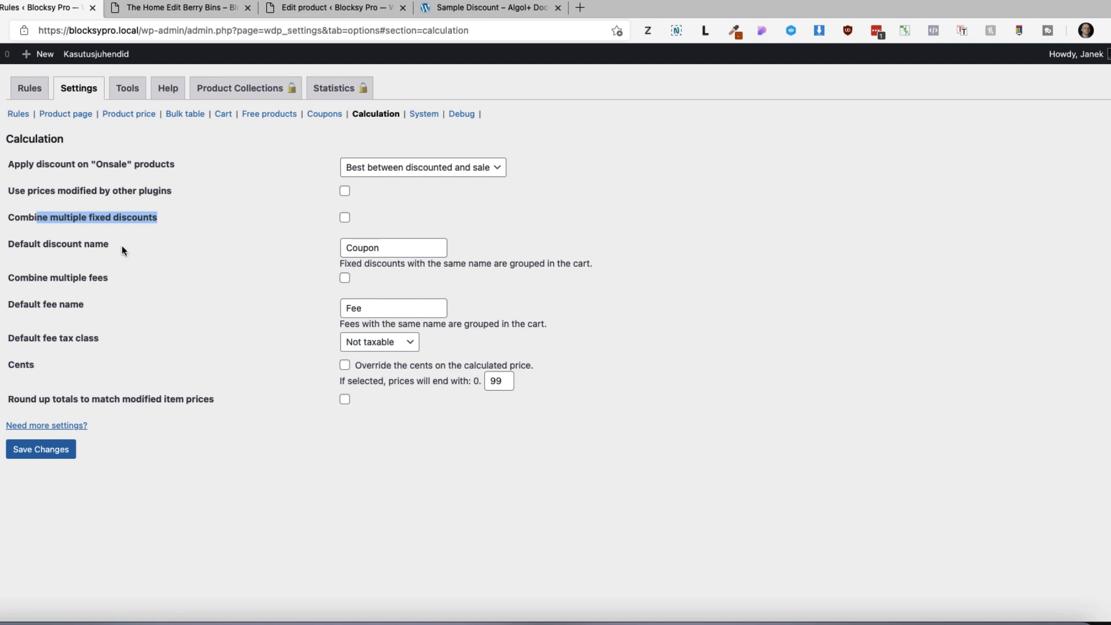
drag(122, 250, 8, 162)
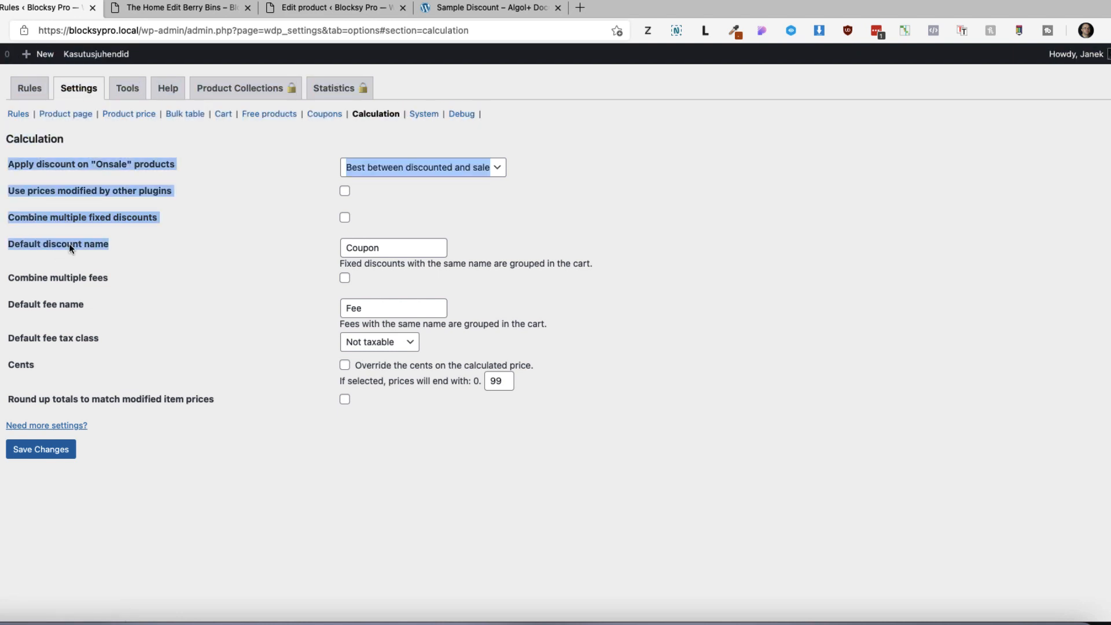
click(170, 257)
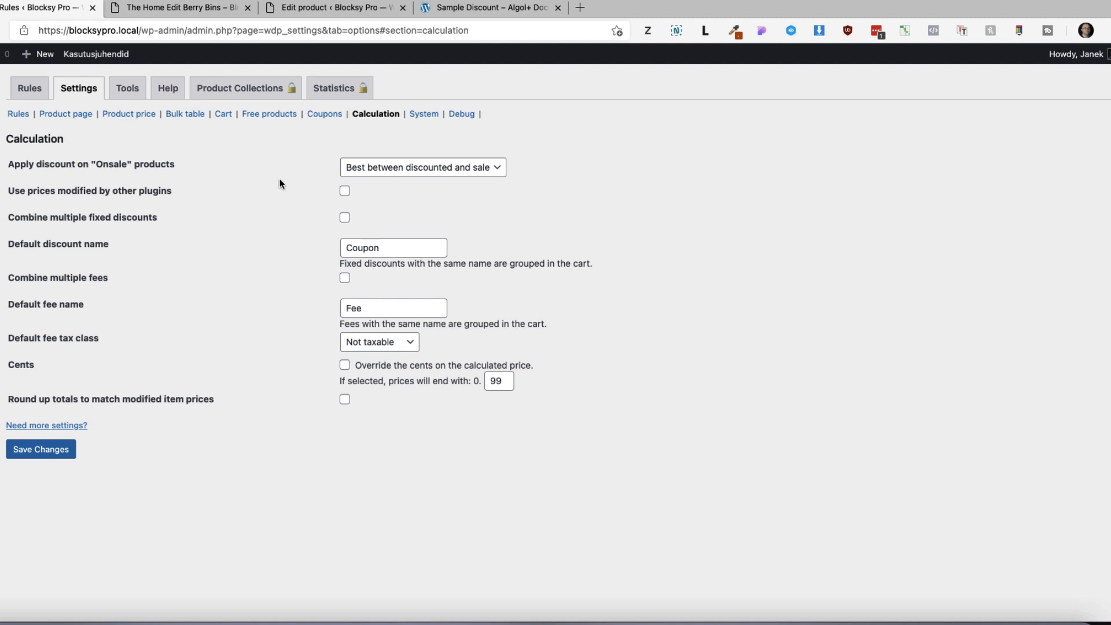
Revisit the general rules settings and examine the exported rule data in the export tool.
click(76, 89)
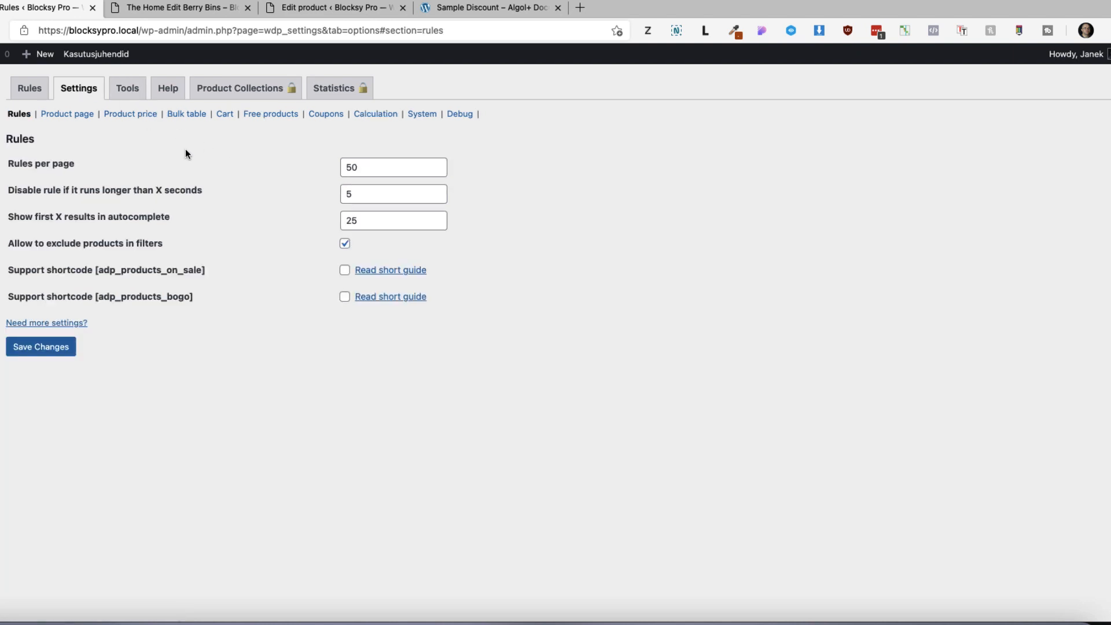
click(127, 90)
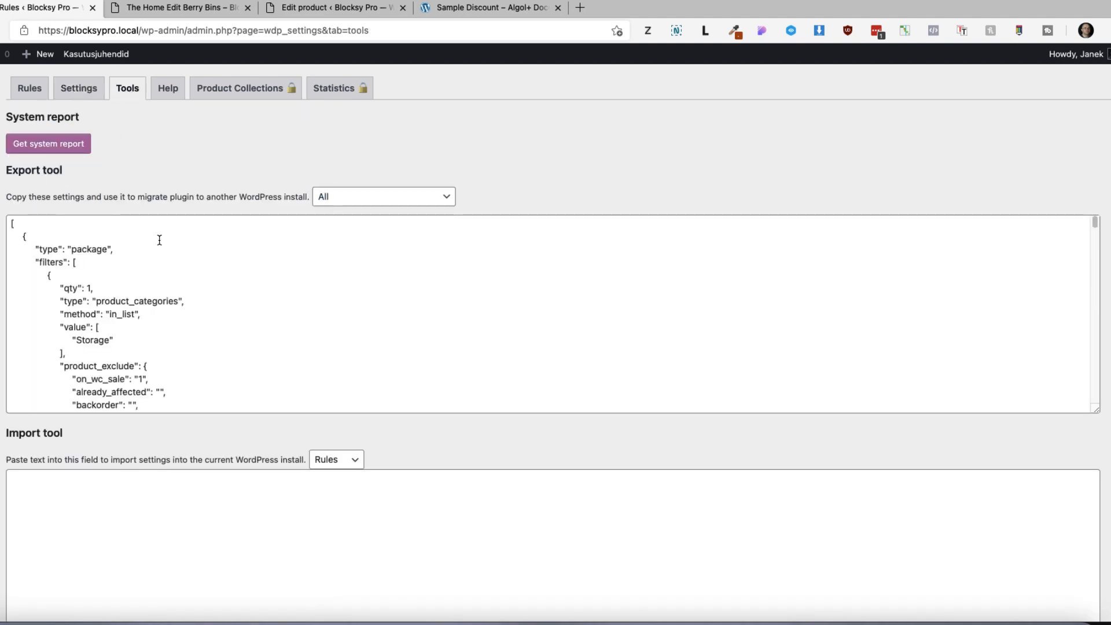
scroll(159, 324, down, 3)
click(326, 295)
key(ctrl+a)
click(197, 313)
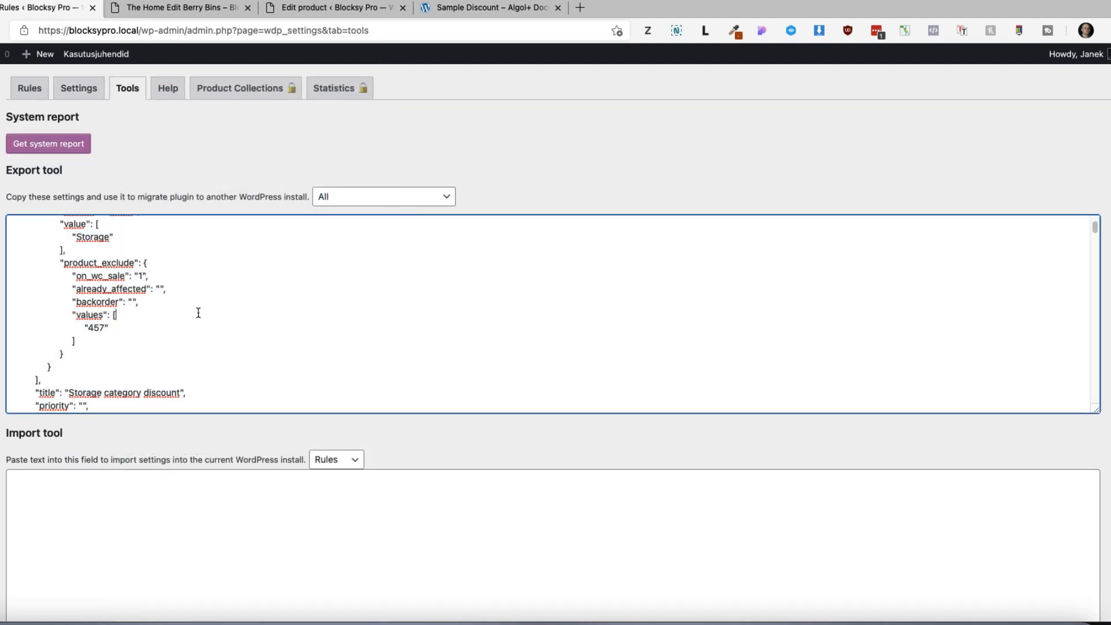
Examine the rest of the exported rule data and the import tool, and open the Product Collections section.
scroll(243, 307, down, 5)
scroll(491, 371, down, 5)
scroll(579, 434, down, 3)
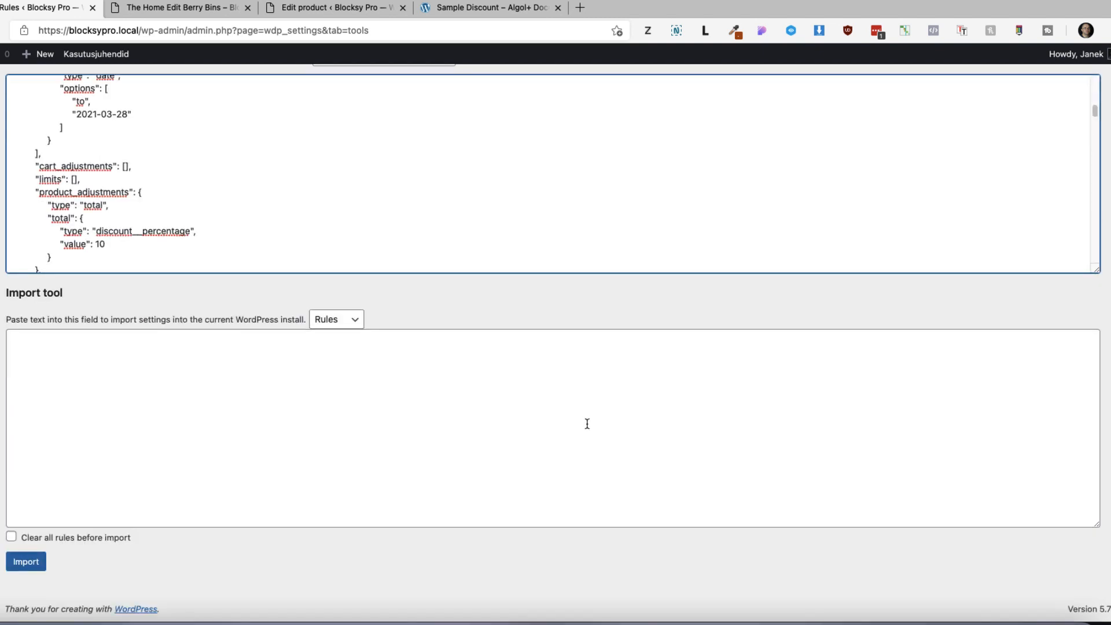
click(149, 379)
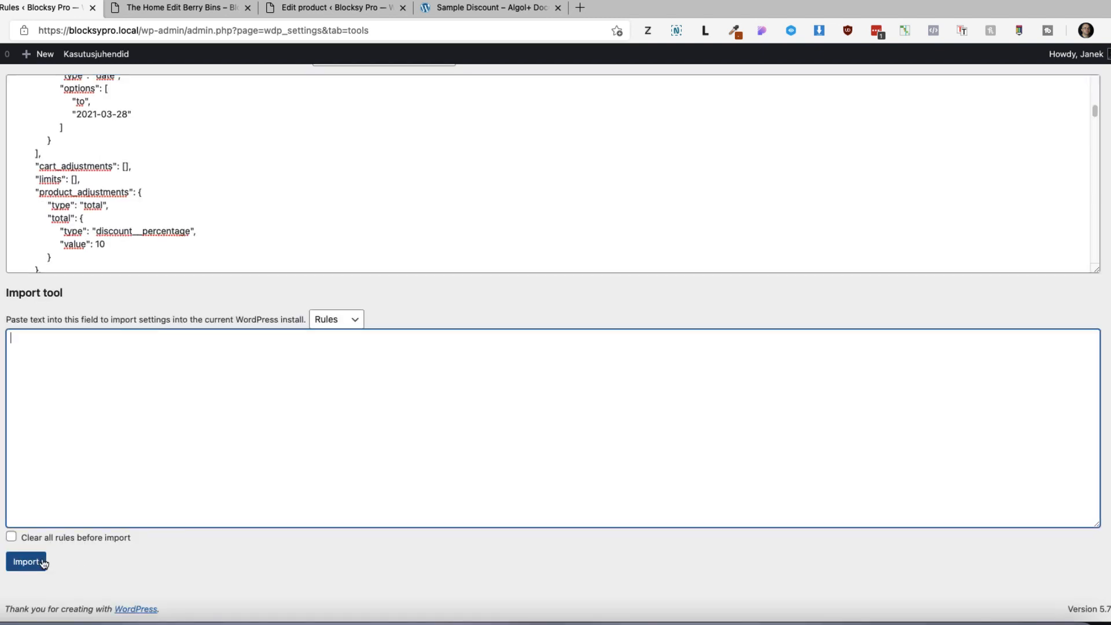
scroll(480, 283, up, 3)
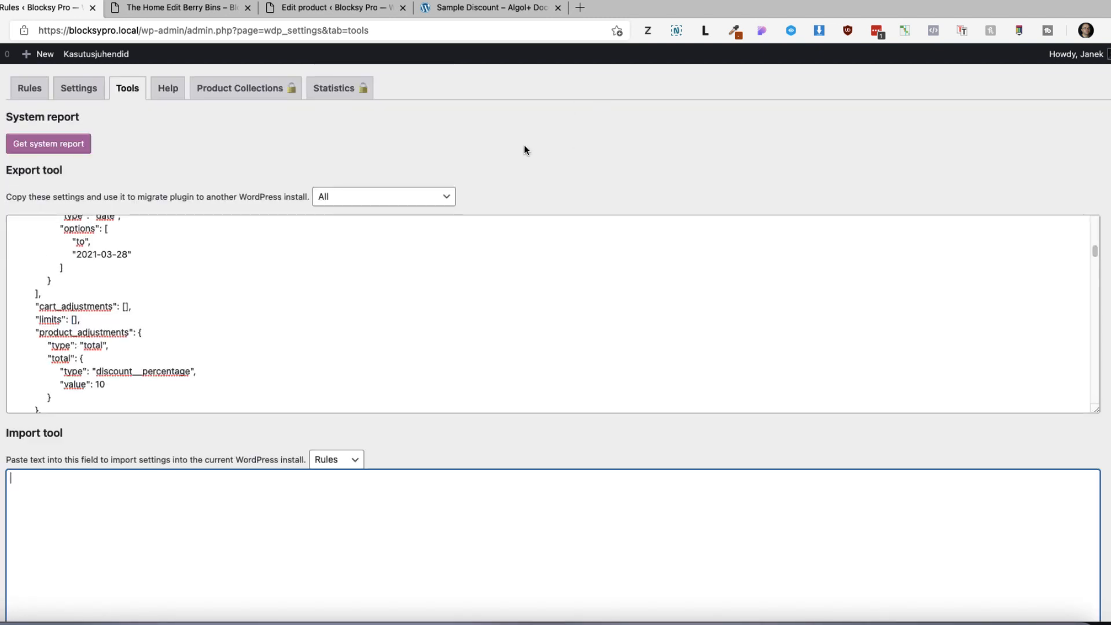
click(231, 89)
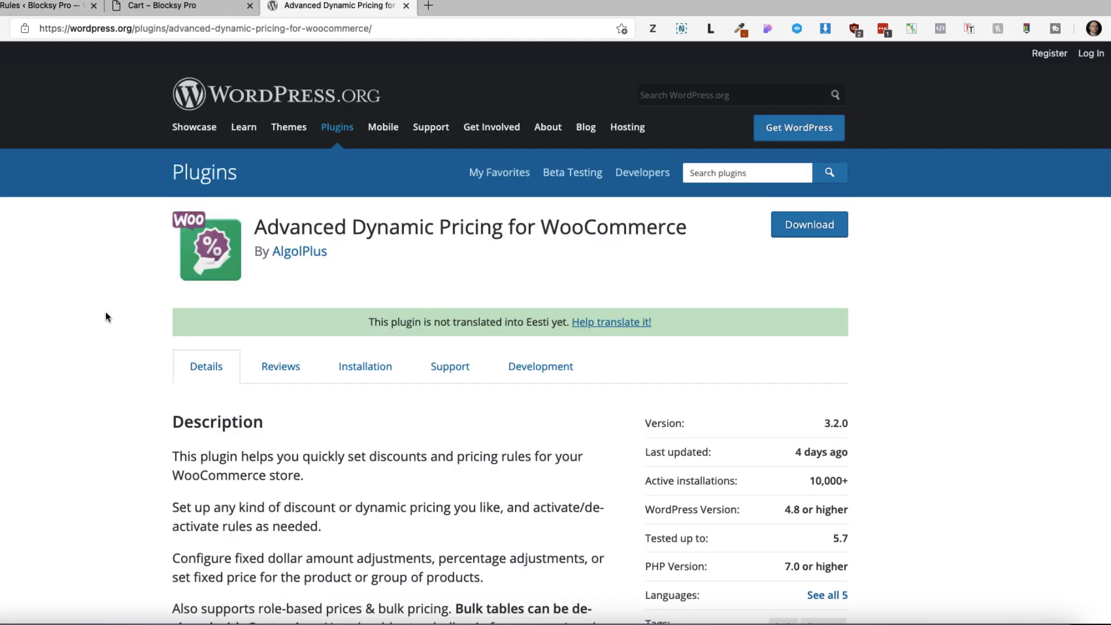
Review the description and rule examples on the Advanced Dynamic Pricing for WooCommerce page at WordPress.org.
scroll(106, 315, down, 7)
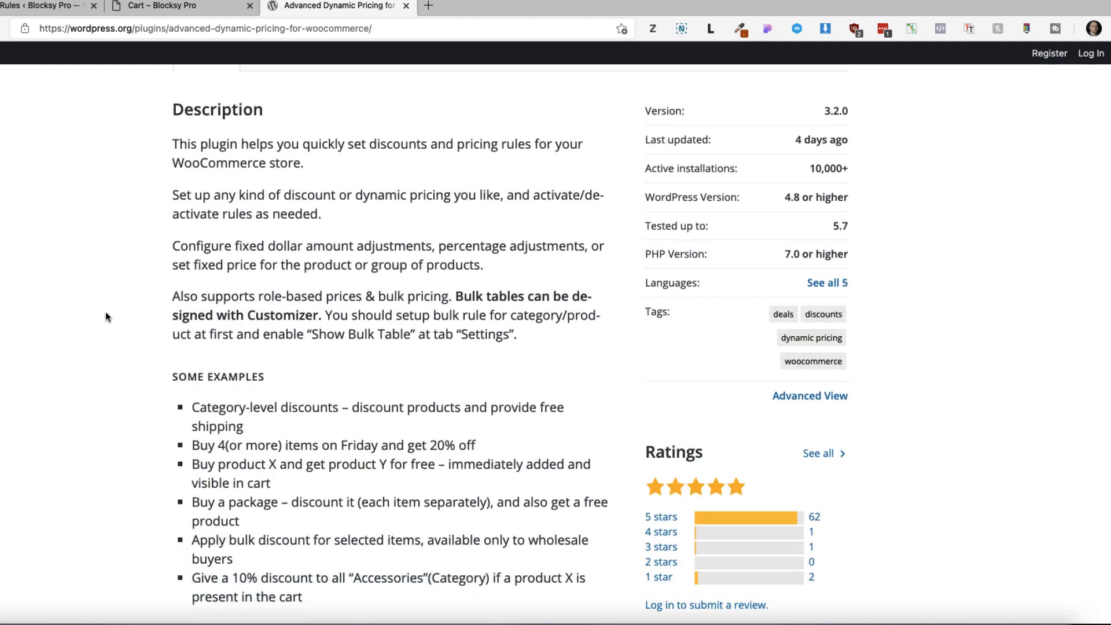
scroll(106, 317, down, 3)
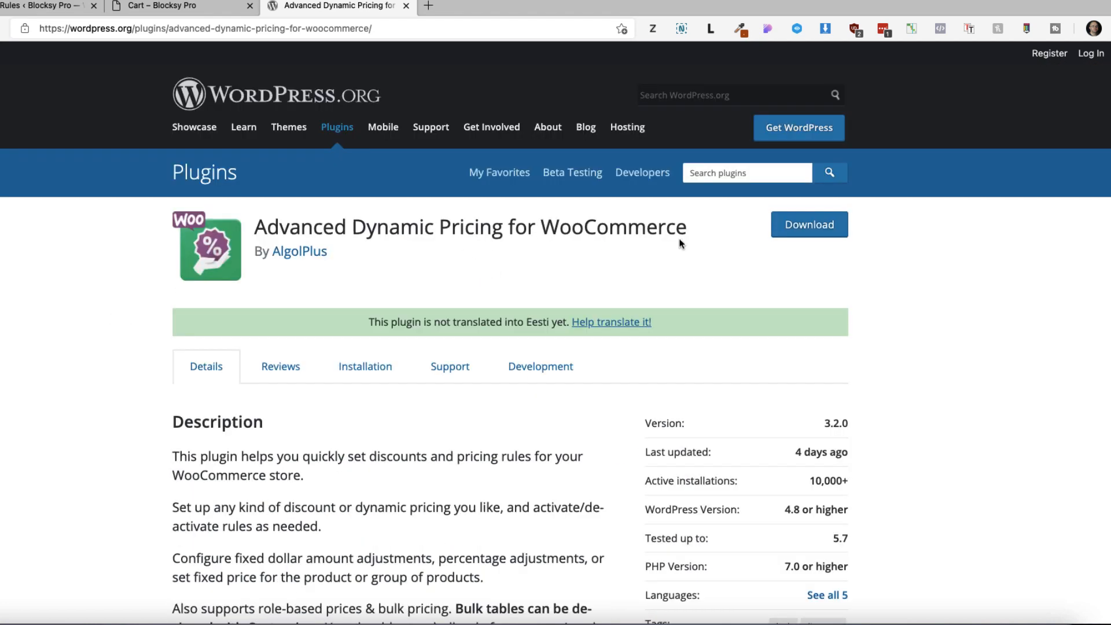
drag(705, 230, 254, 228)
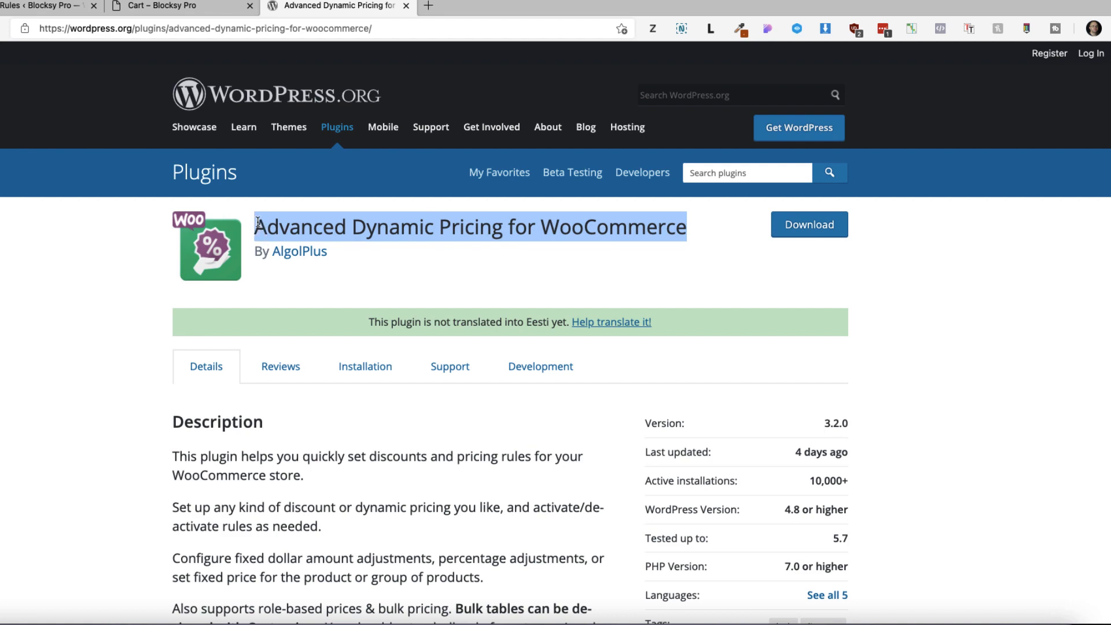
scroll(121, 445, down, 9)
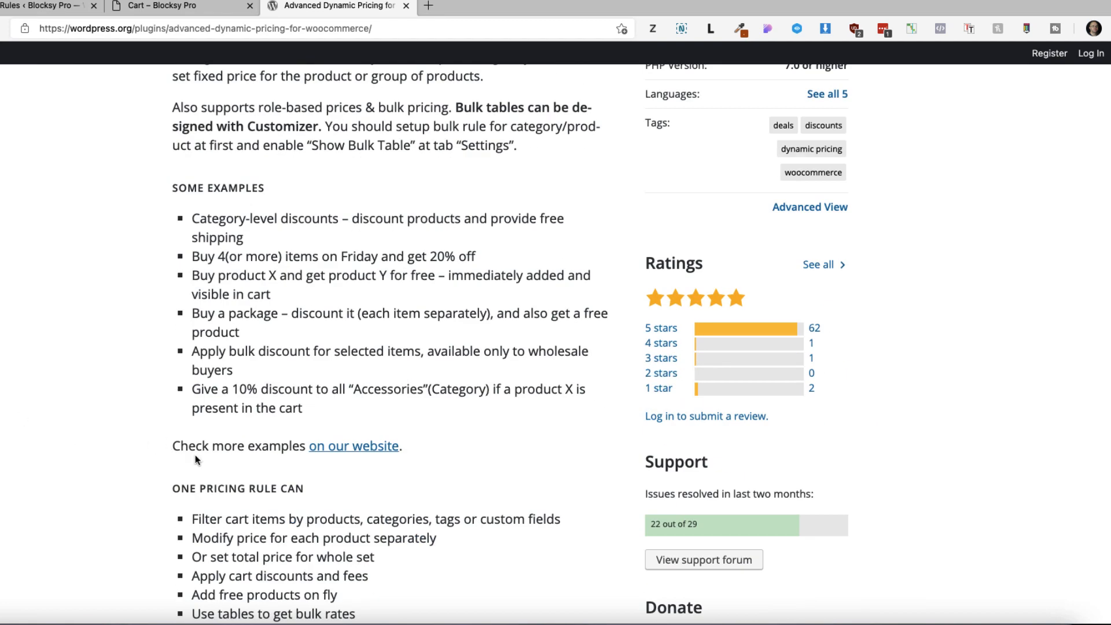
Open the developer's additional rule examples and view the Black Friday / Cyber Monday weekend rule screenshot enlarged.
click(361, 446)
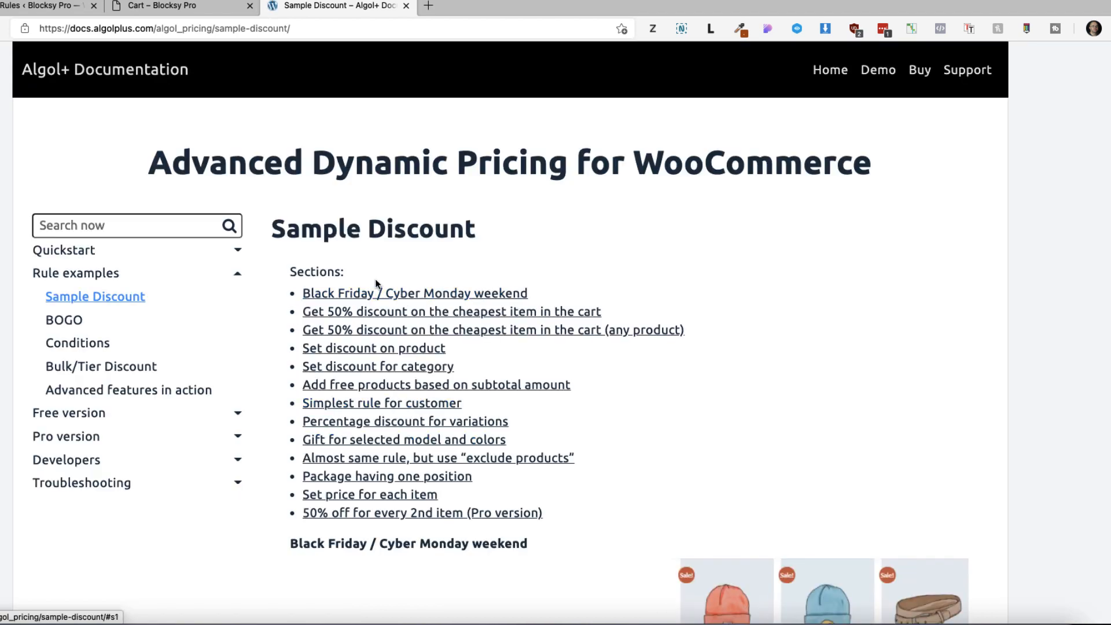
scroll(675, 288, down, 6)
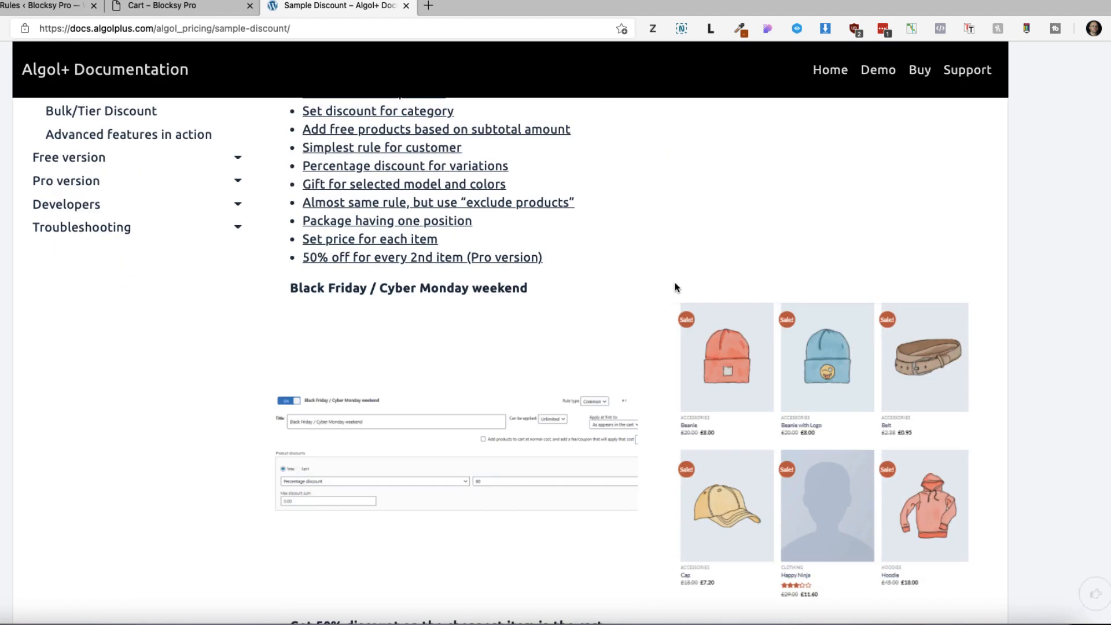
click(380, 295)
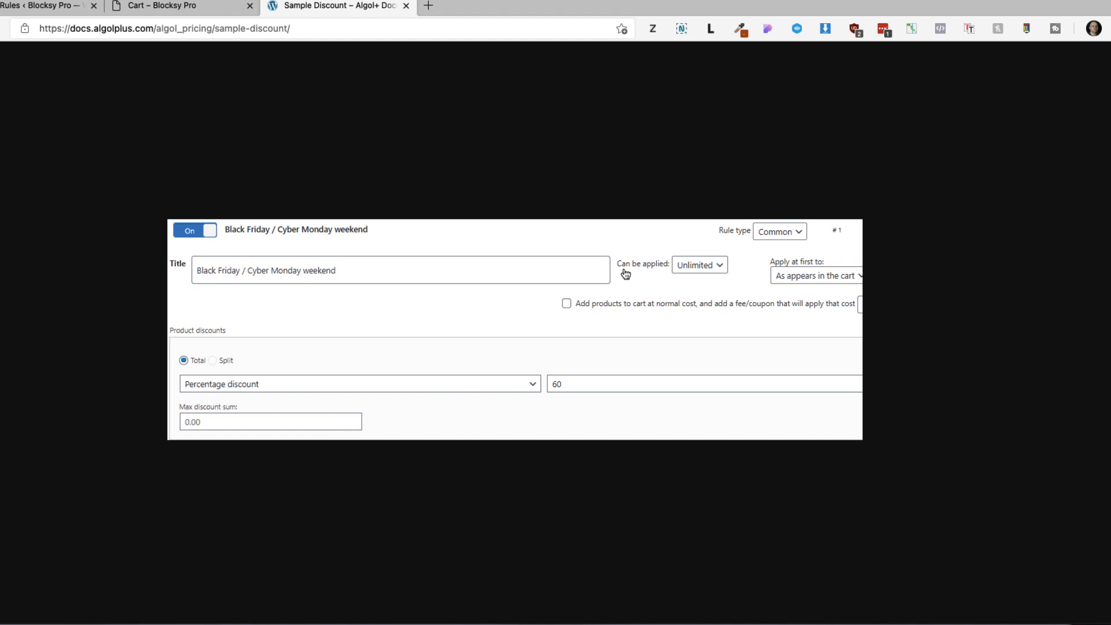
click(727, 94)
scroll(487, 263, up, 7)
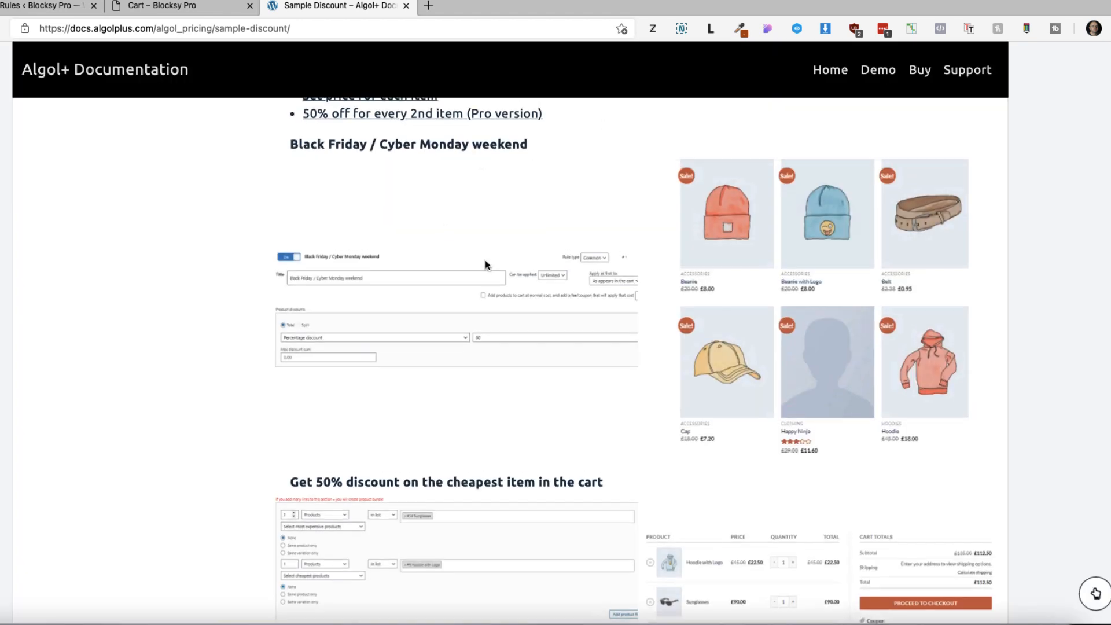